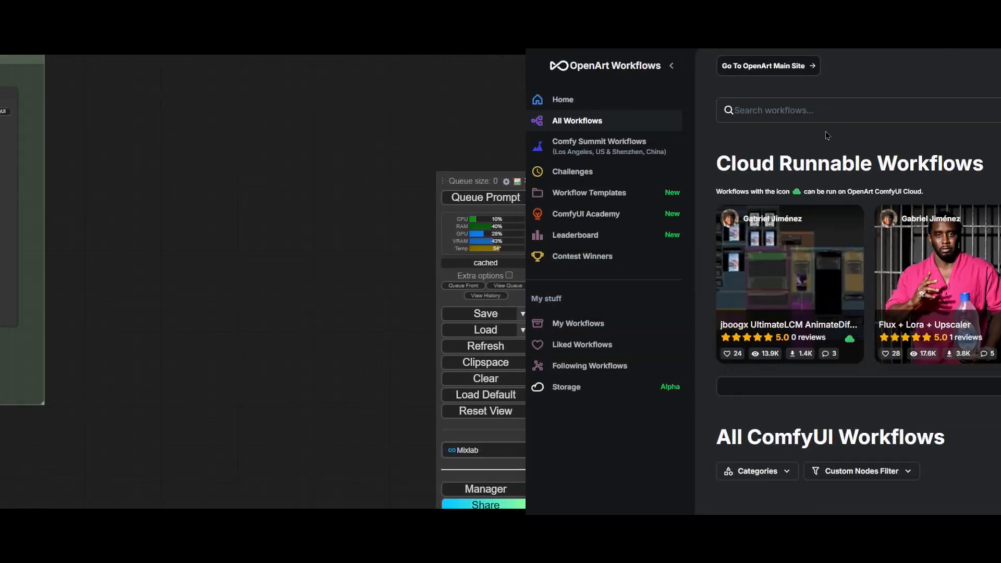
# Step: Search the OpenArt workflows for "inpaint" and view the Inpaint Costumes workflow's enlarged preview
pyautogui.write('inpaint')
pyautogui.press('Return')
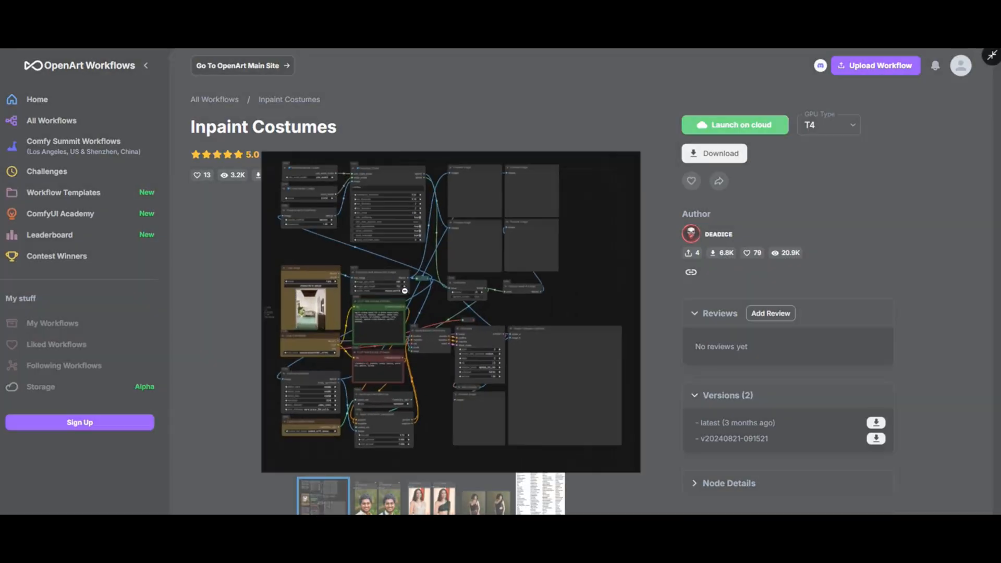
pyautogui.click(405, 291)
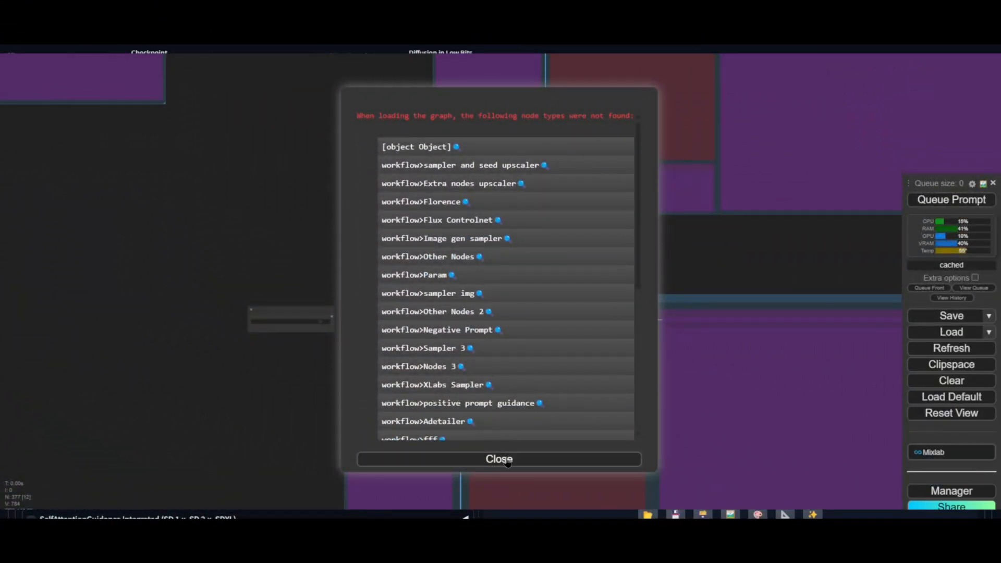
# Step: Dismiss the missing node types list in ComfyUI and read the note inside the FP8 IMAGE GENERATION group
pyautogui.click(499, 459)
pyautogui.scroll(-5, 668, 268)
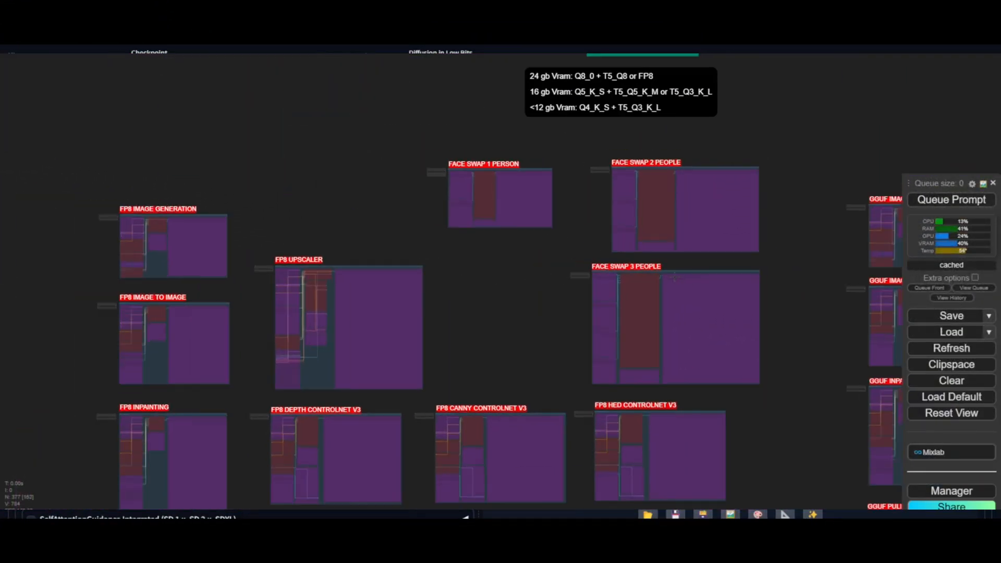
pyautogui.moveTo(793, 231)
pyautogui.mouseDown()
pyautogui.moveTo(101, 141)
pyautogui.moveTo(641, 170)
pyautogui.mouseUp()
pyautogui.moveTo(162, 161)
pyautogui.mouseDown()
pyautogui.moveTo(293, 163)
pyautogui.moveTo(599, 201)
pyautogui.mouseUp()
pyautogui.scroll(10, 599, 195)
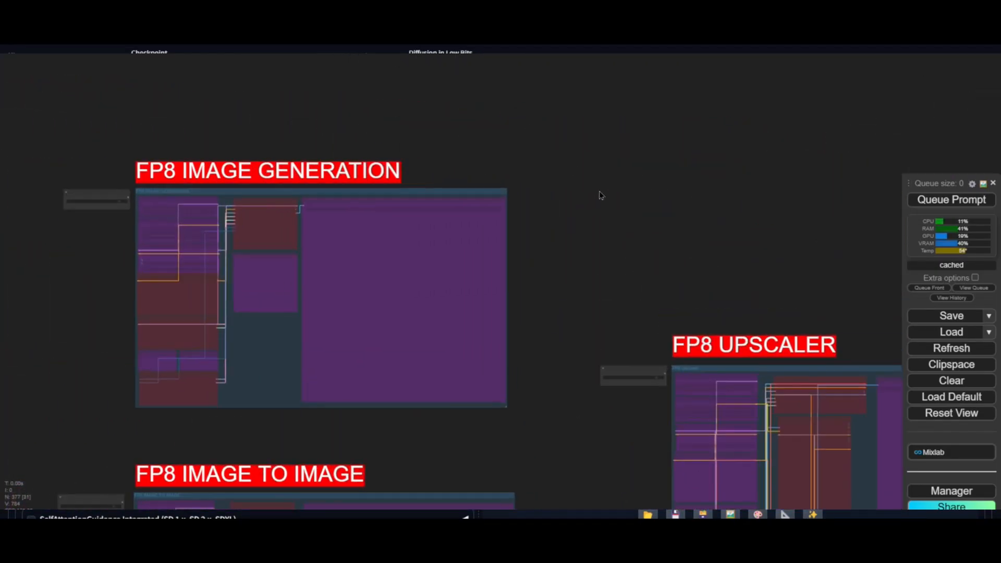
pyautogui.scroll(6, 282, 224)
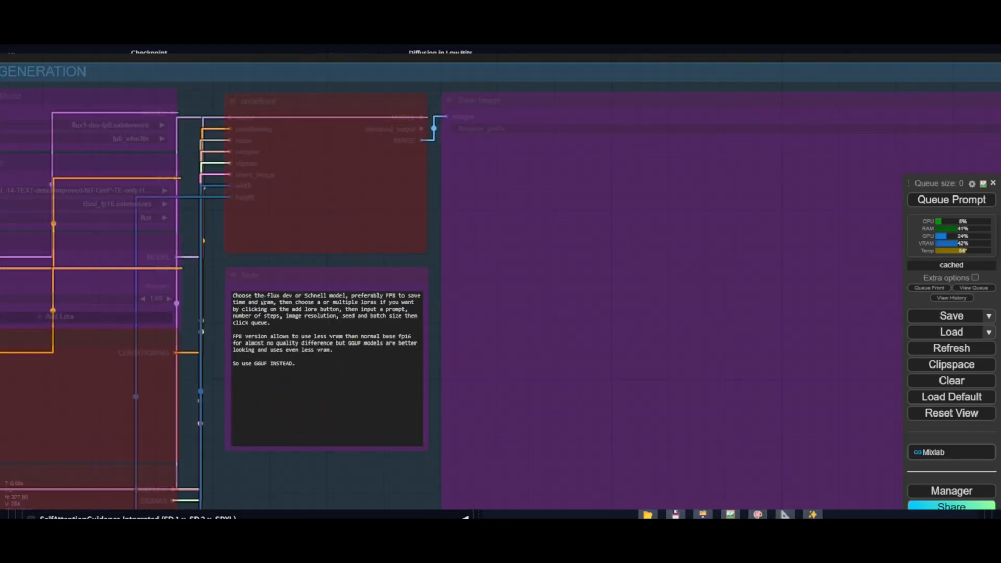
pyautogui.scroll(-2, 369, 496)
pyautogui.moveTo(369, 496); pyautogui.dragTo(530, 410)
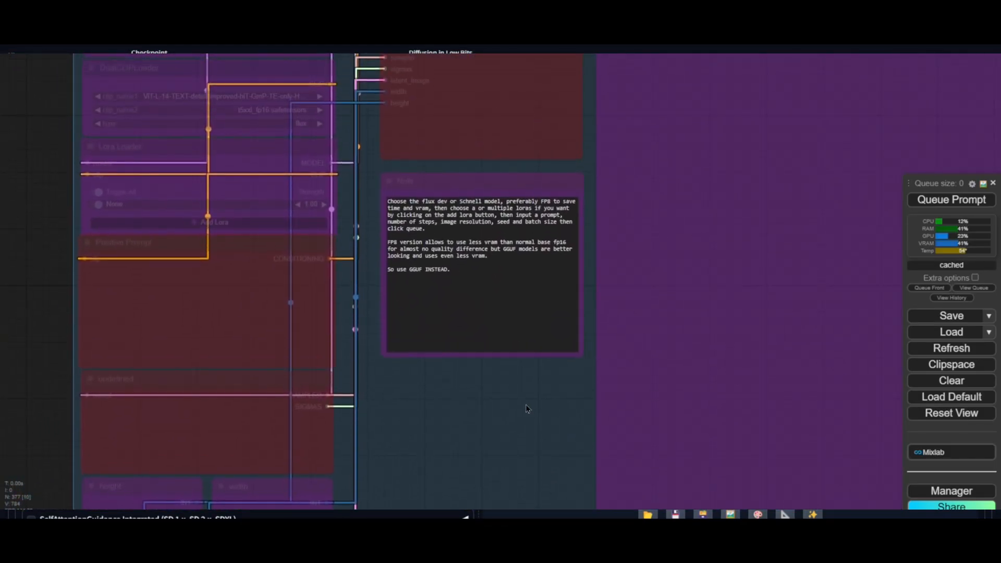
pyautogui.scroll(-2, 539, 383)
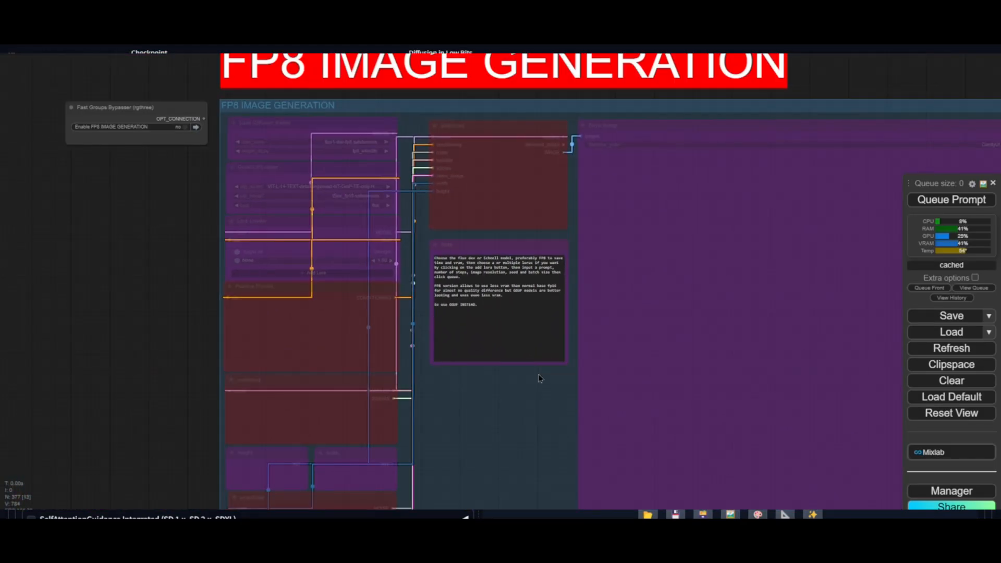
# Step: Enable the FP8 IMAGE GENERATION group through its Fast Groups Bypasser and switch it back off
pyautogui.click(161, 127)
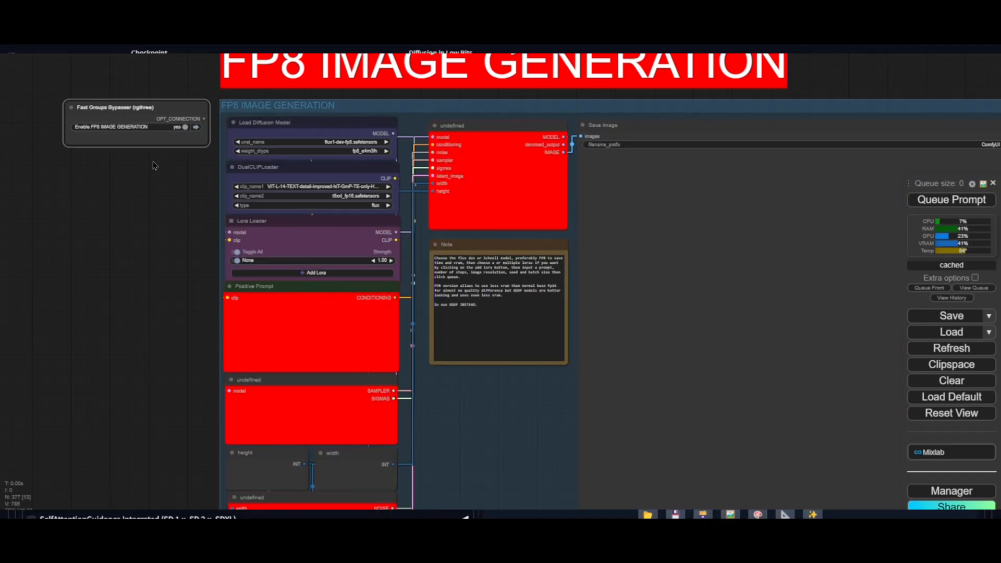
pyautogui.click(167, 128)
# Step: Look over the FP8, face swap and GGUF groups across the workflow canvas
pyautogui.scroll(-15, 596, 292)
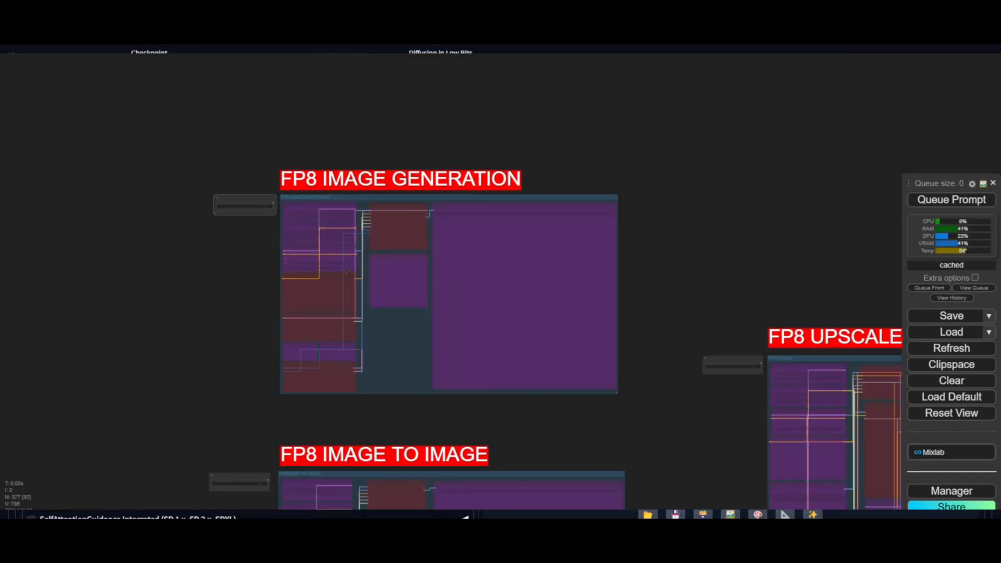
pyautogui.moveTo(690, 264); pyautogui.dragTo(312, 134)
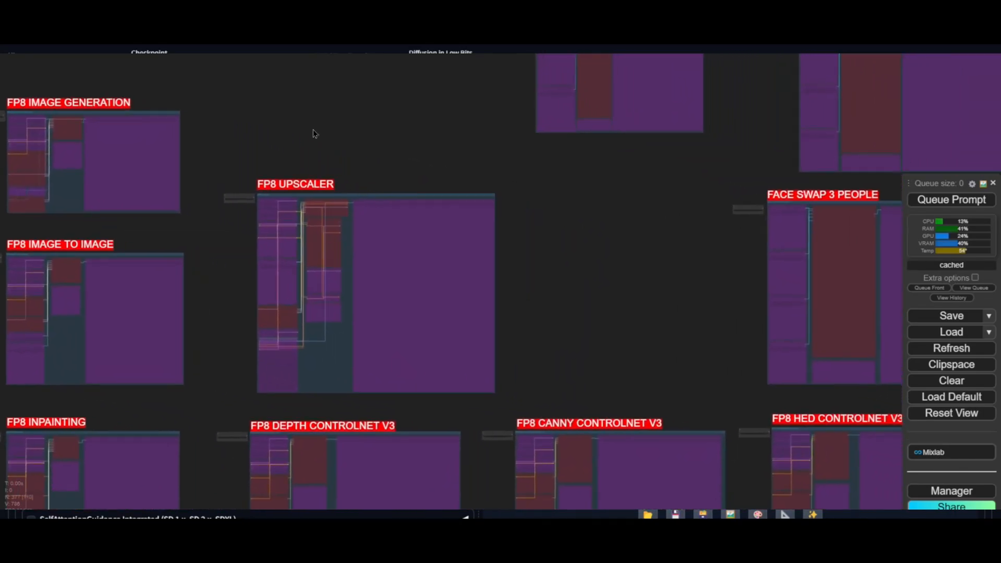
pyautogui.scroll(-3, 312, 134)
pyautogui.moveTo(602, 300); pyautogui.dragTo(0, 67)
pyautogui.scroll(-1, 412, 223)
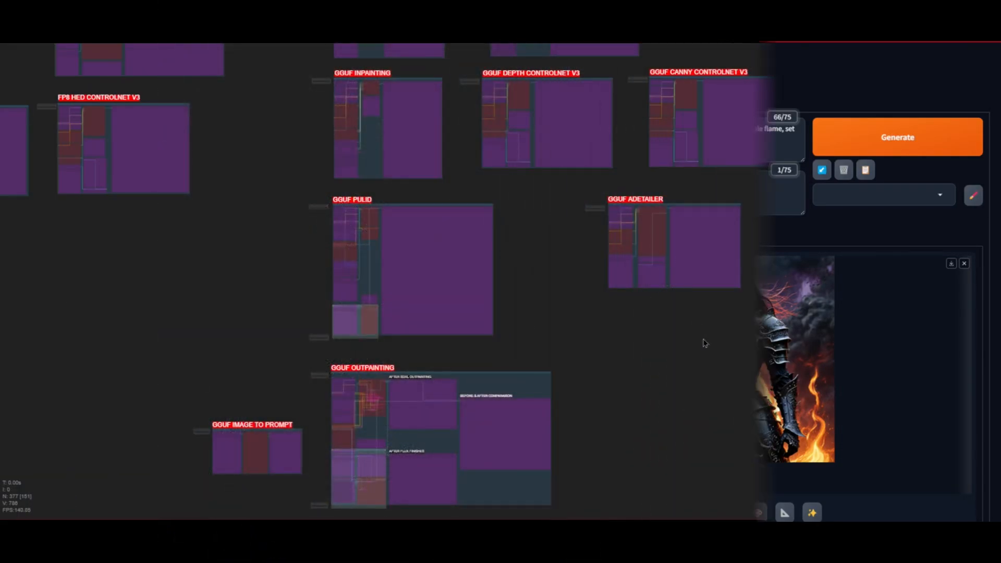
pyautogui.scroll(3, 582, 283)
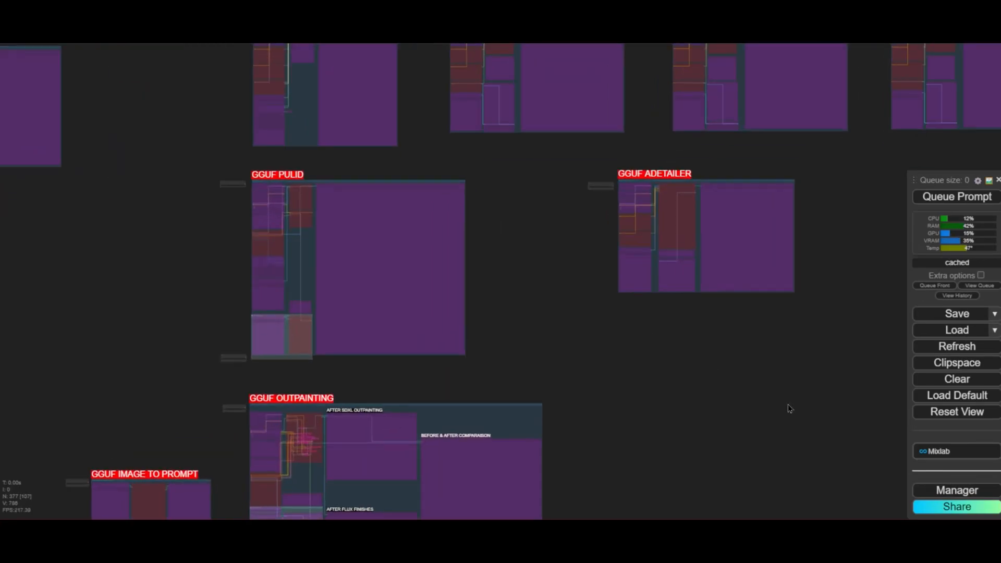
# Step: Run the import fix on the missing custom node ComfyUI-PuLID-Flux-Enhanced and restart the ComfyUI server
pyautogui.click(966, 493)
pyautogui.click(522, 202)
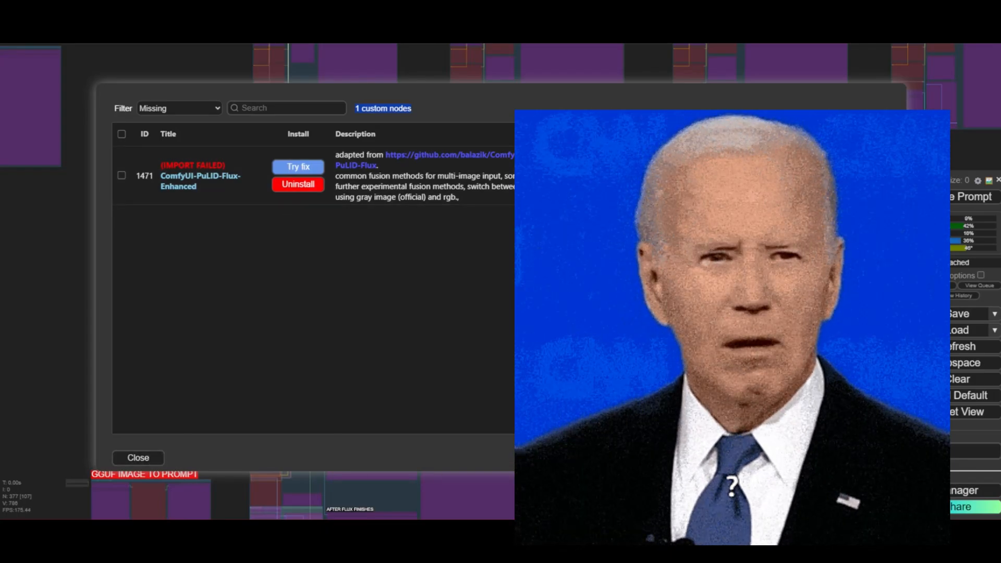
pyautogui.click(122, 175)
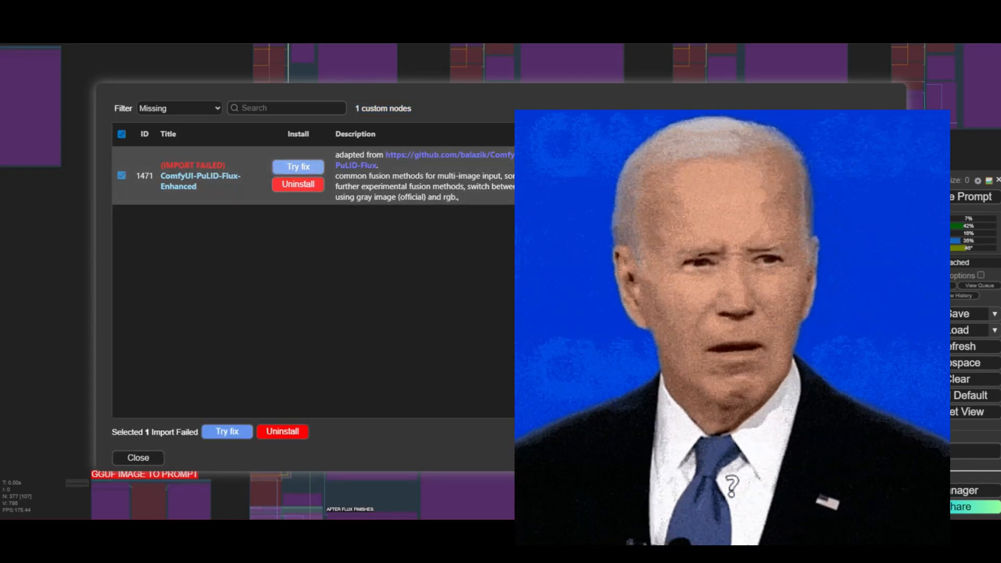
pyautogui.click(228, 433)
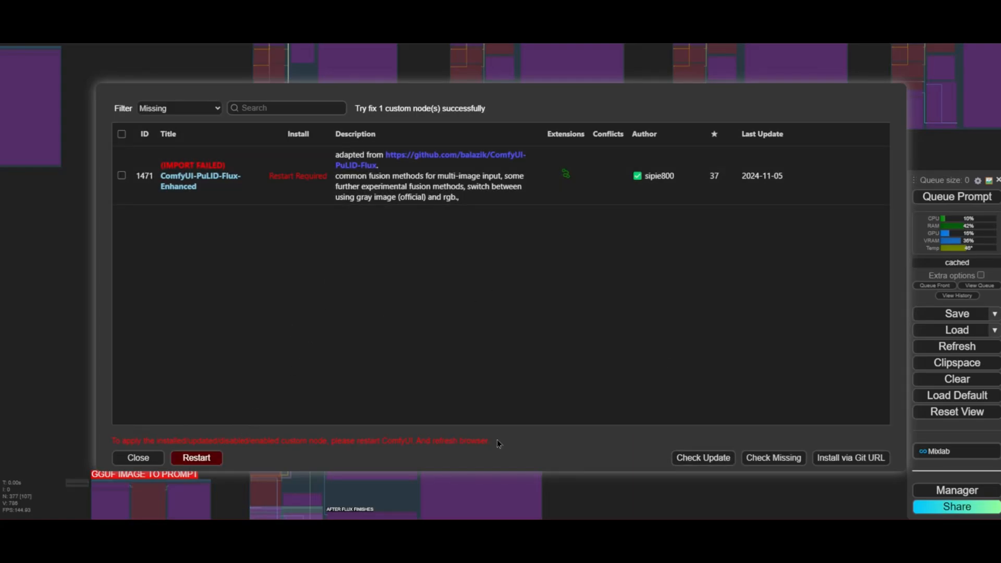
pyautogui.click(208, 458)
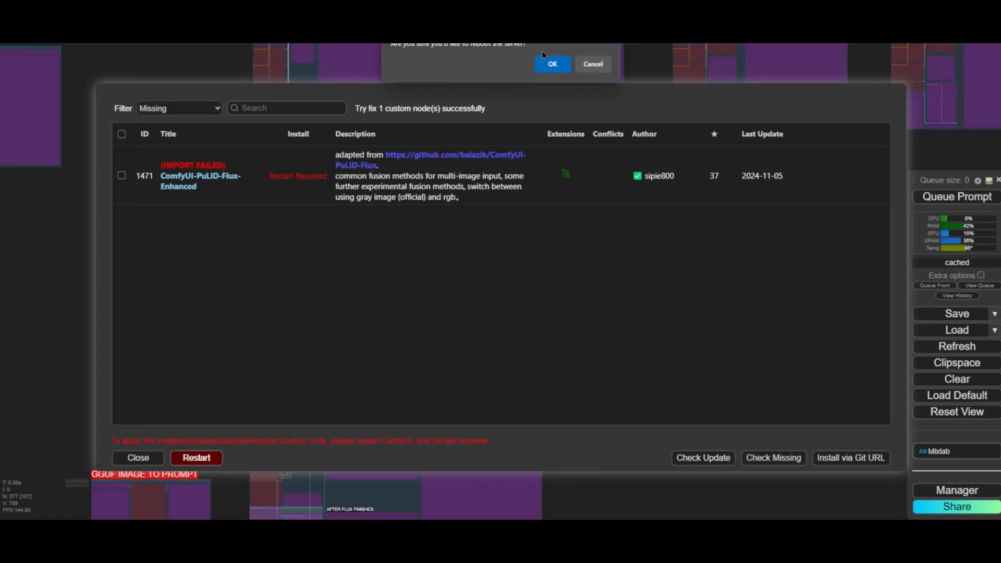
pyautogui.click(553, 63)
# Step: Enable the GGUF OUTPAINTING group through its Fast Groups Bypasser
pyautogui.scroll(5, 369, 210)
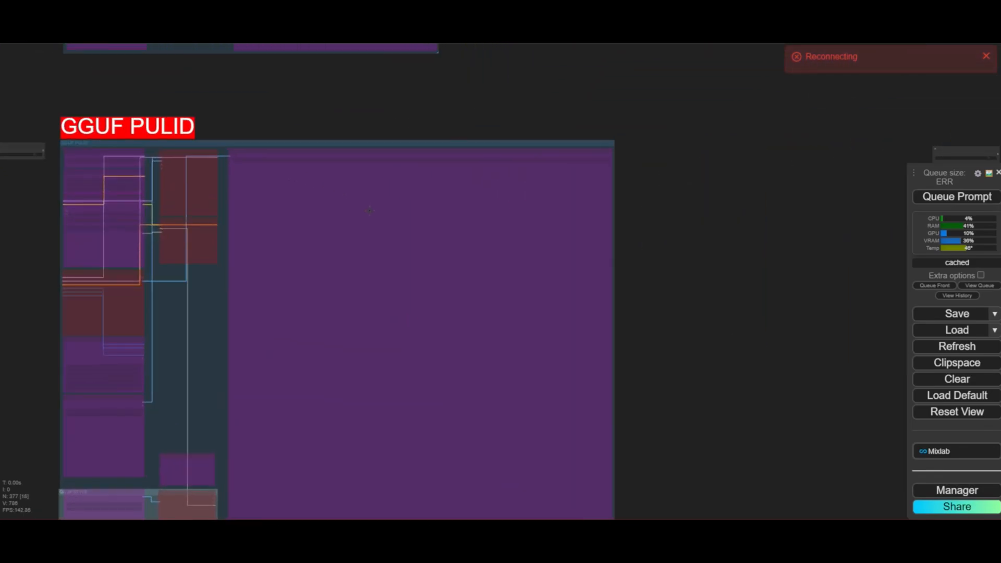
pyautogui.scroll(-5, 370, 210)
pyautogui.moveTo(226, 319); pyautogui.dragTo(559, 246)
pyautogui.scroll(6, 535, 207)
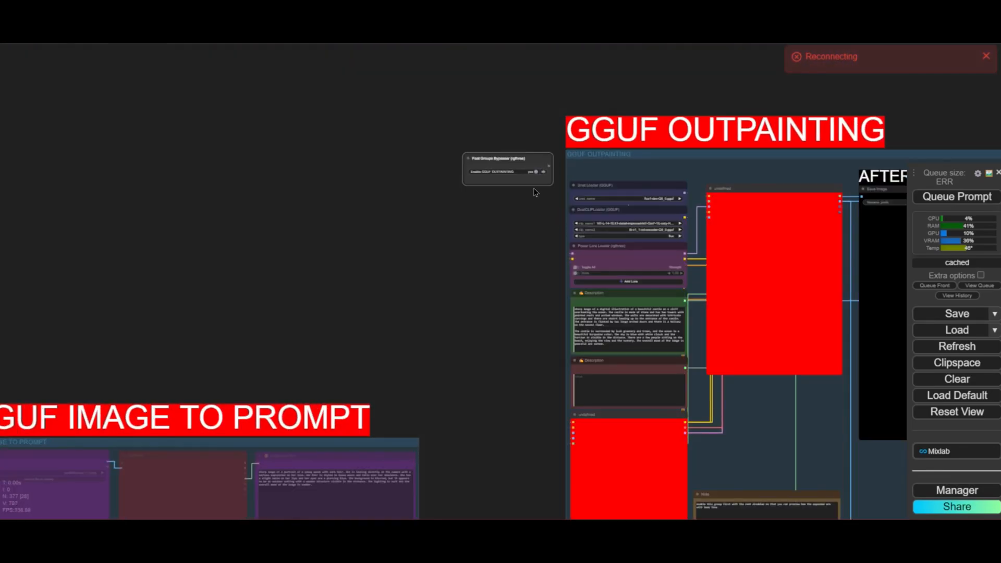
# Step: Examine the GGUF OUTPAINTING group's loaders, prompts, note and input image nodes, and switch the group back off
pyautogui.moveTo(535, 266); pyautogui.dragTo(186, 182)
pyautogui.scroll(2, 451, 198)
pyautogui.scroll(2, 452, 198)
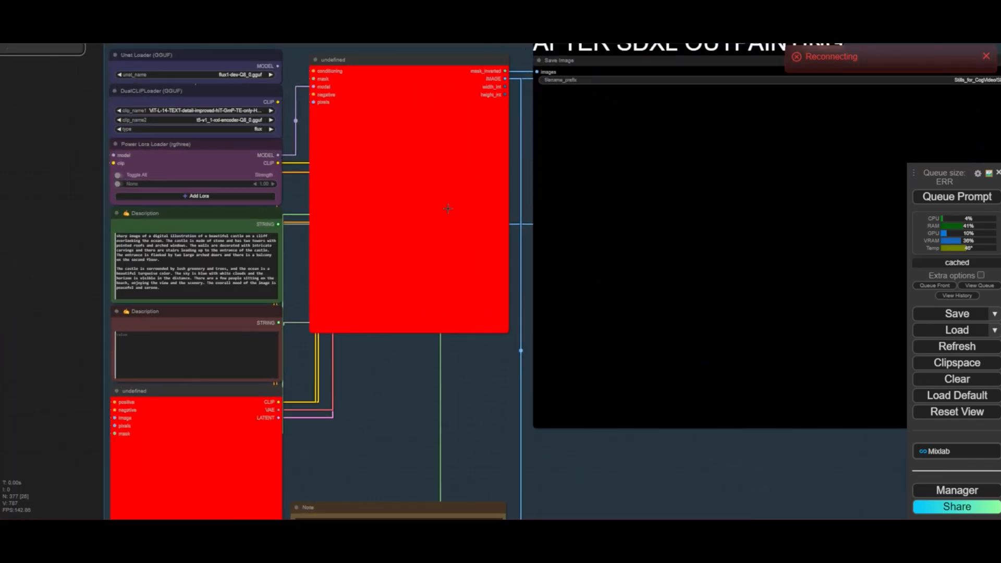
pyautogui.scroll(-3, 372, 395)
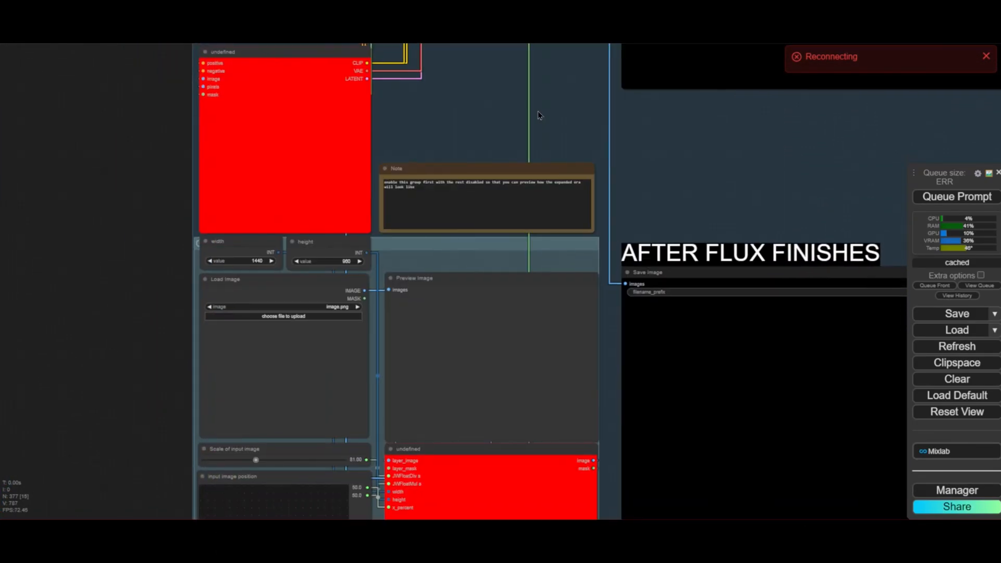
pyautogui.moveTo(537, 117); pyautogui.dragTo(491, 120)
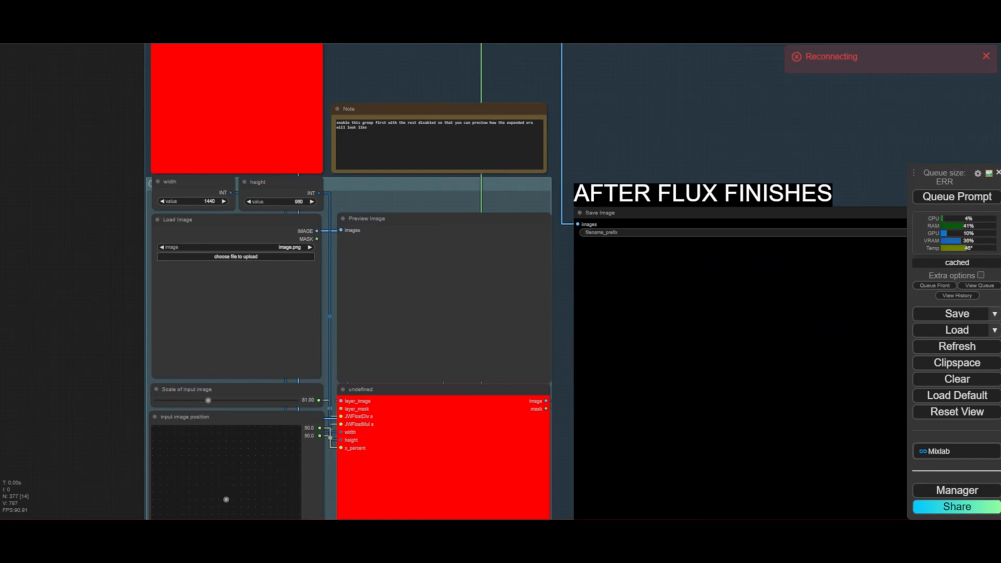
pyautogui.scroll(-1, 152, 134)
pyautogui.moveTo(151, 135); pyautogui.dragTo(152, 454)
pyautogui.moveTo(173, 208); pyautogui.dragTo(195, 341)
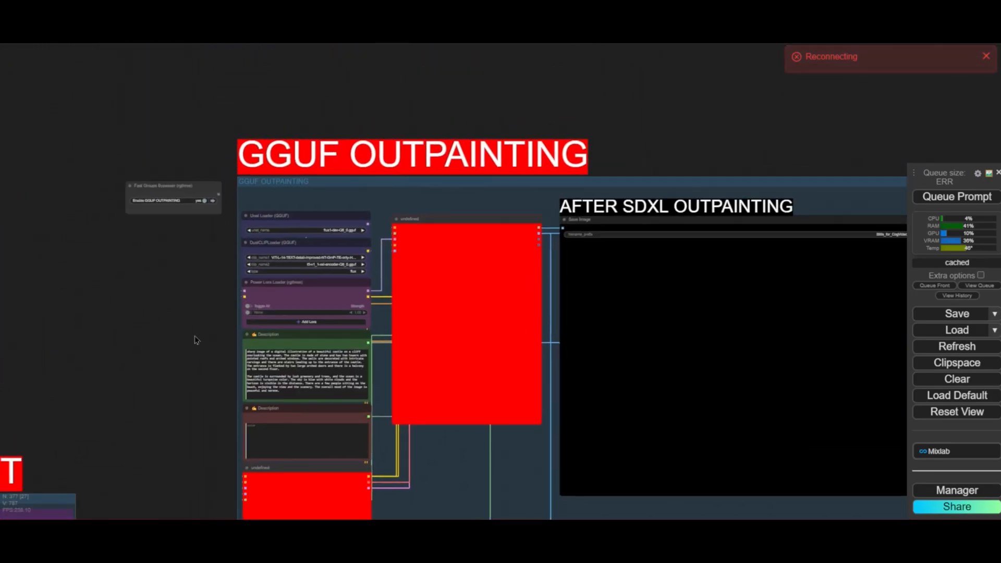
pyautogui.click(199, 200)
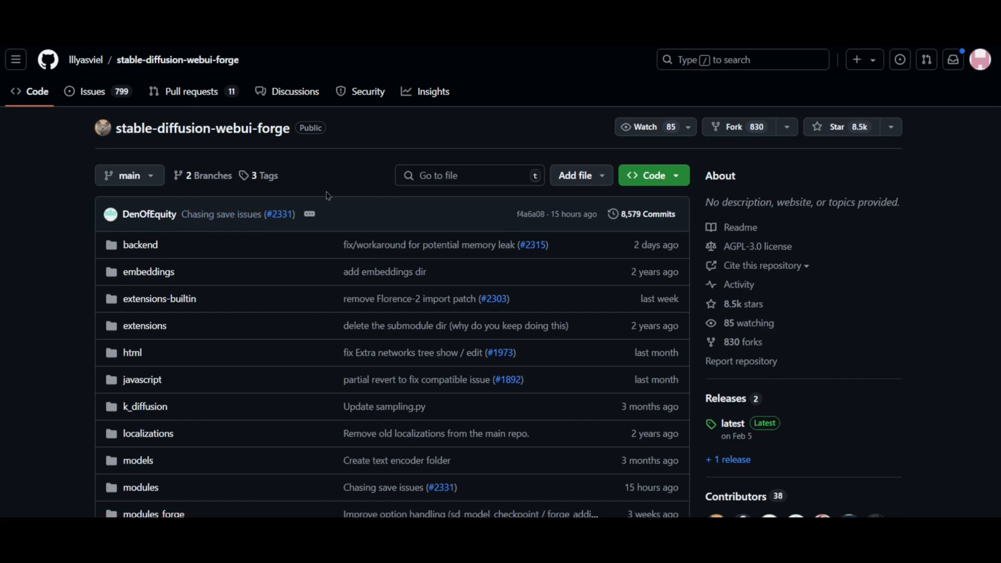
# Step: Examine the contributors and README of the stable-diffusion-webui-forge repository on GitHub
pyautogui.scroll(-3, 875, 203)
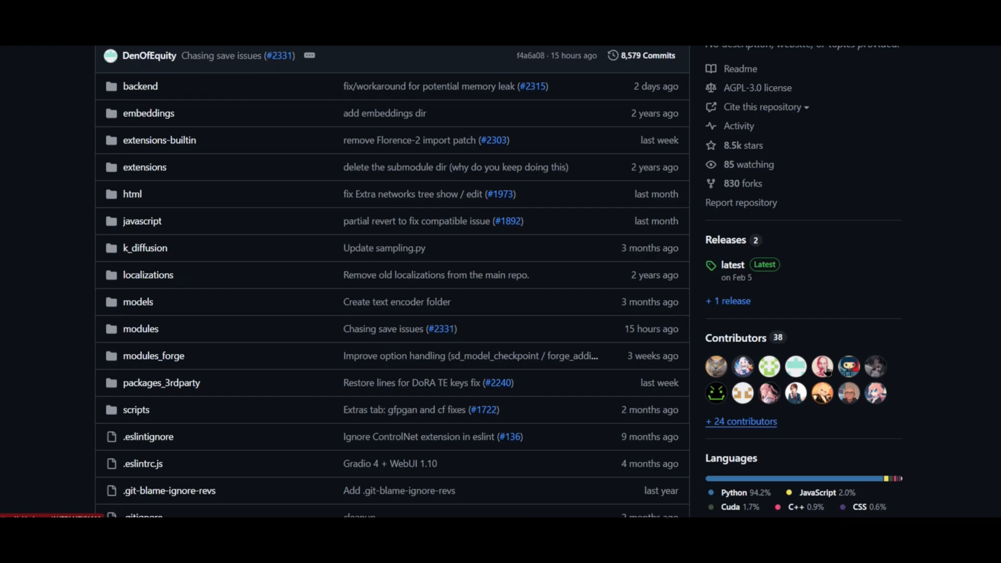
pyautogui.moveTo(829, 370)
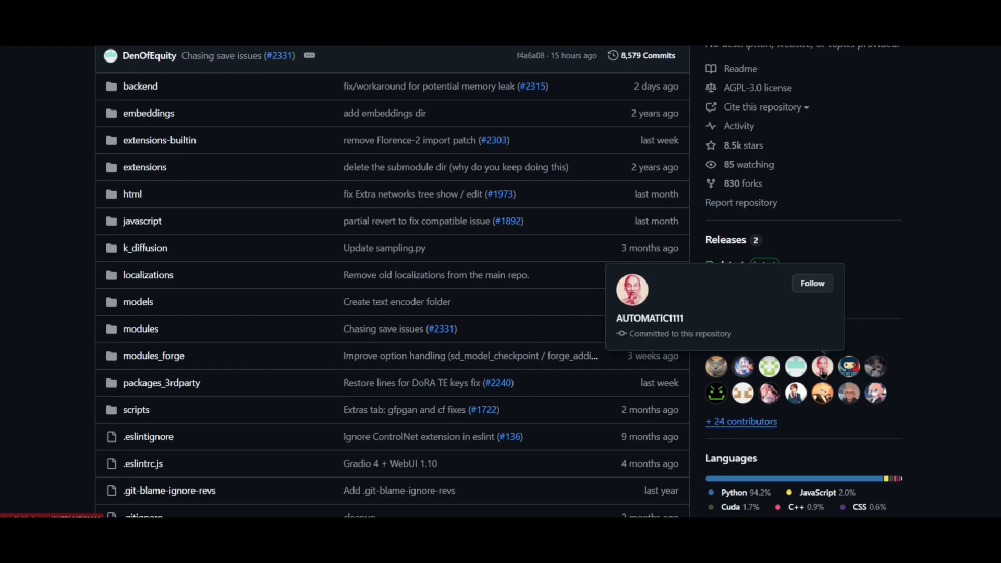
pyautogui.scroll(-7, 56, 375)
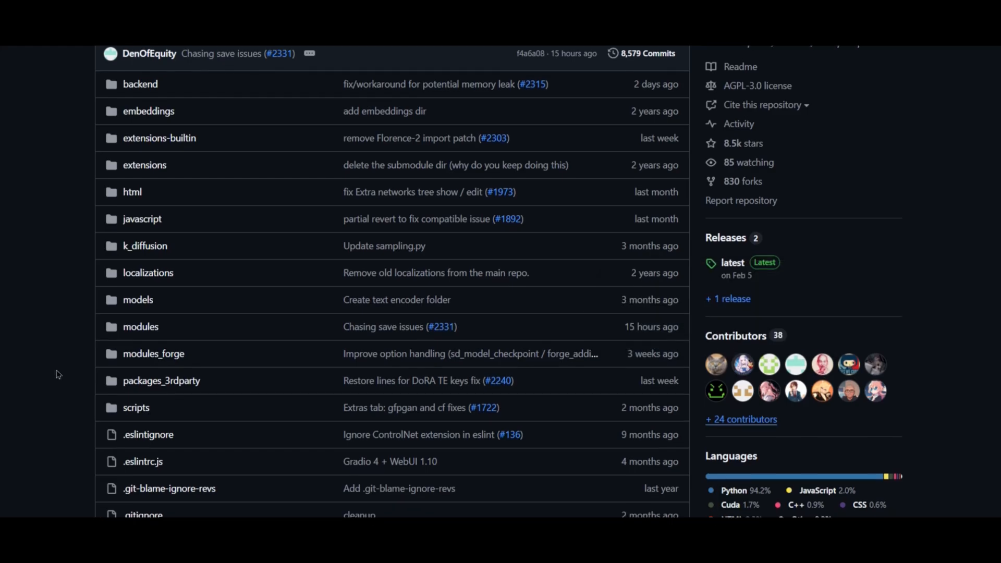
pyautogui.scroll(-12, 56, 375)
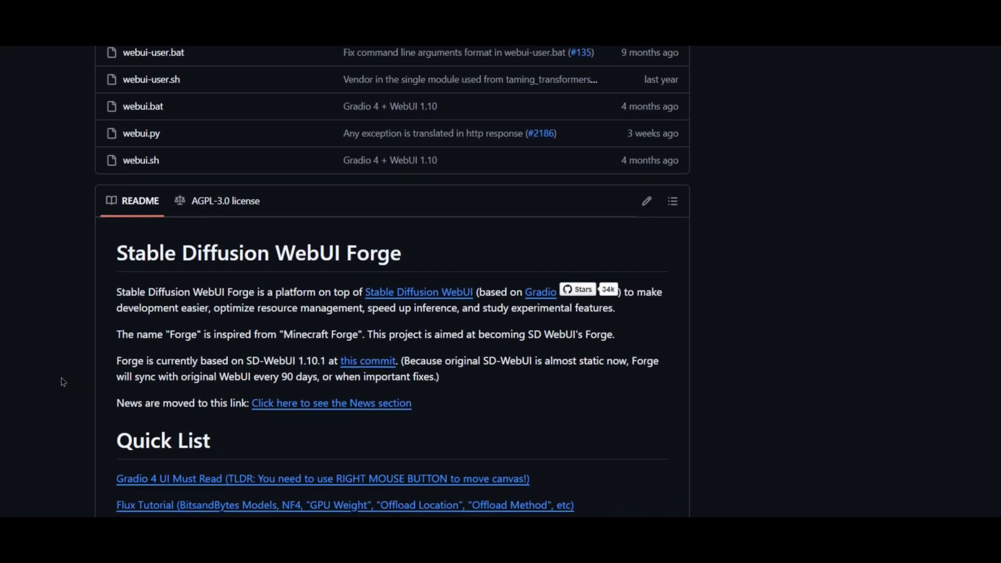
pyautogui.scroll(-9, 61, 381)
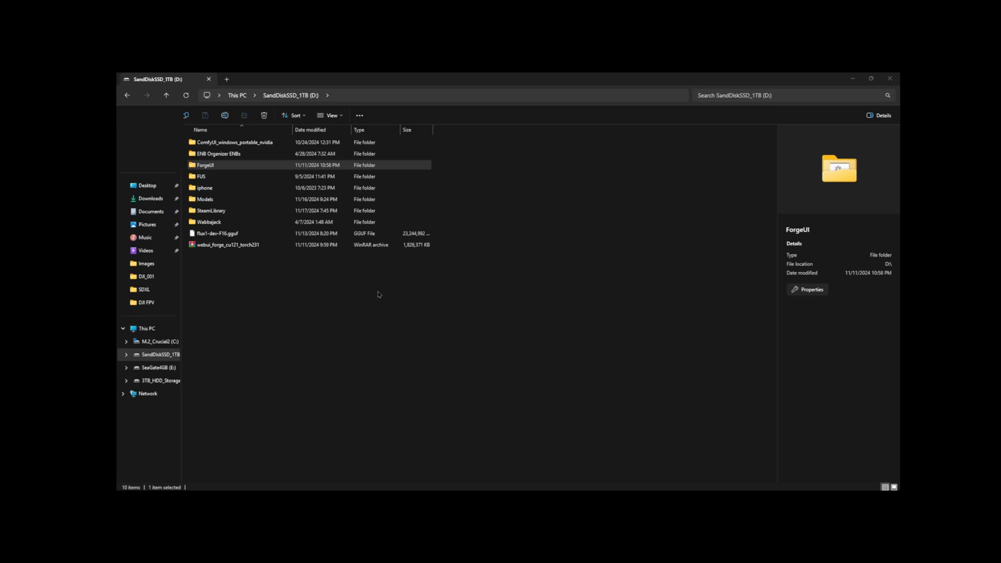
pyautogui.rightClick(255, 245)
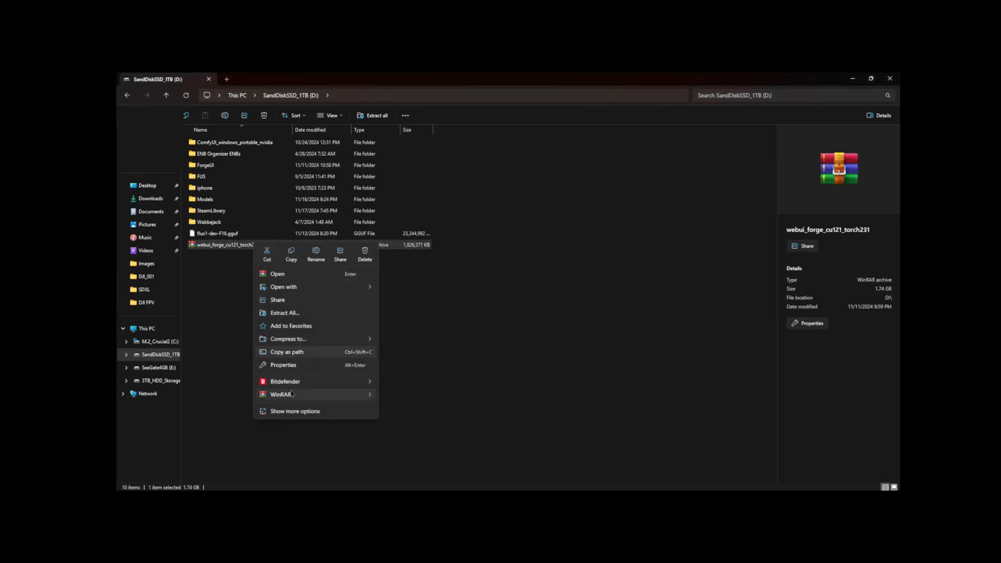
pyautogui.moveTo(292, 394)
pyautogui.click(422, 410)
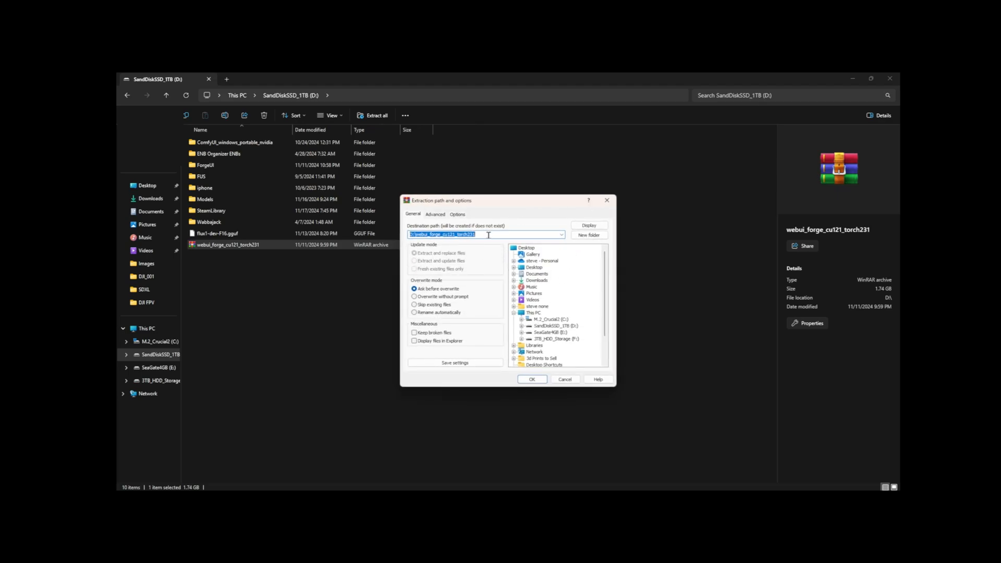
pyautogui.click(489, 235)
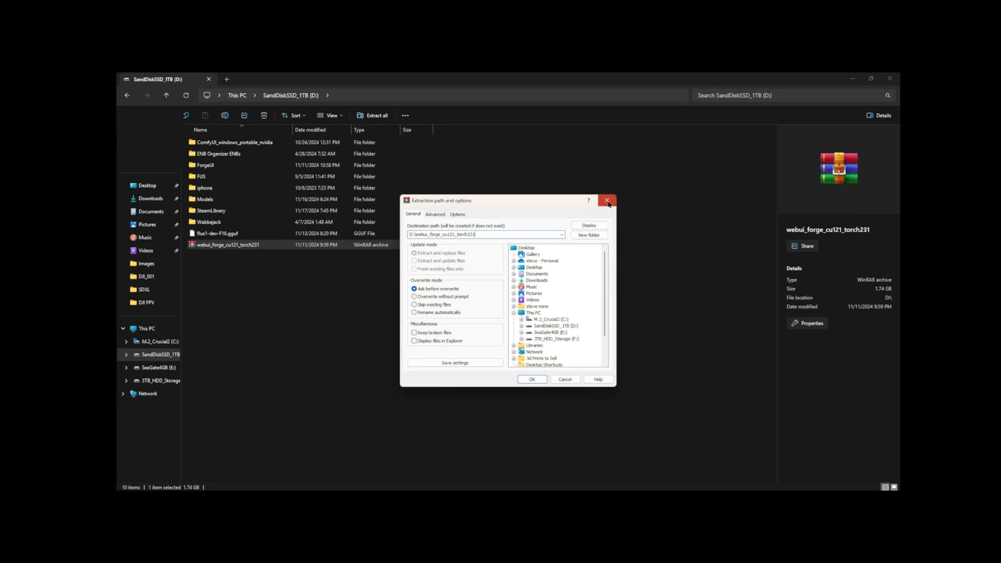
pyautogui.click(607, 200)
# Step: Open the ForgeUI folder on the D: drive and run its update batch file
pyautogui.click(197, 166)
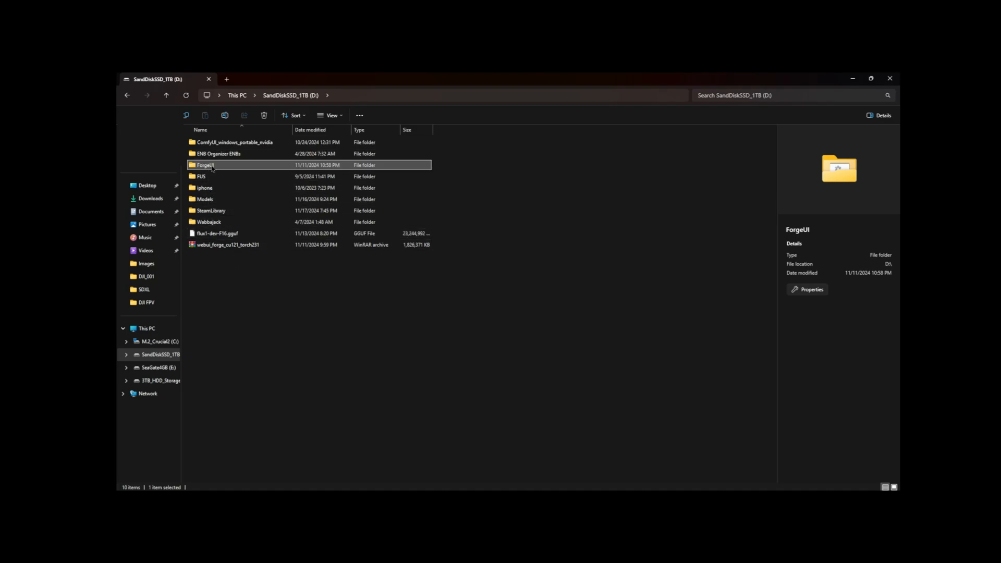
pyautogui.doubleClick(212, 167)
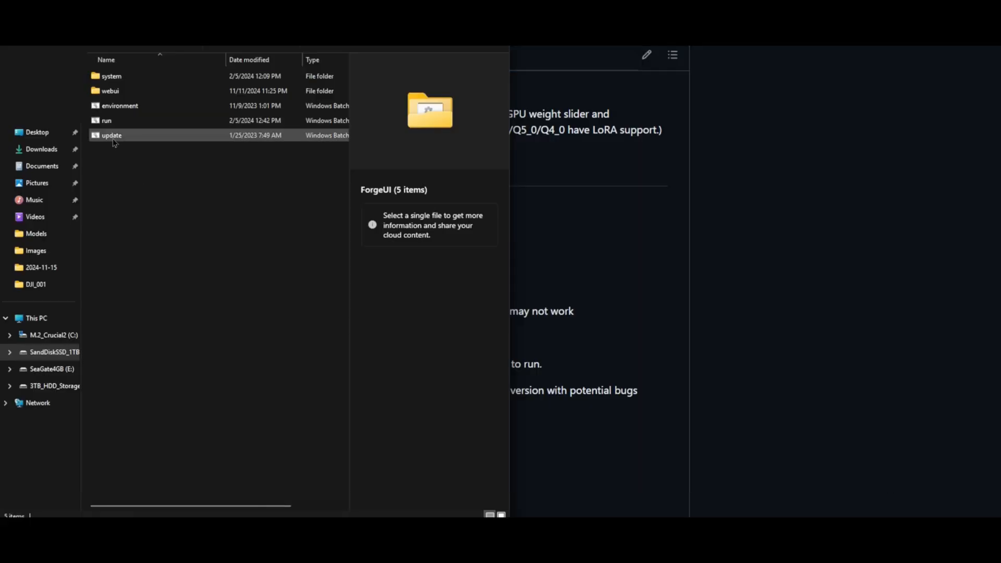
pyautogui.click(215, 188)
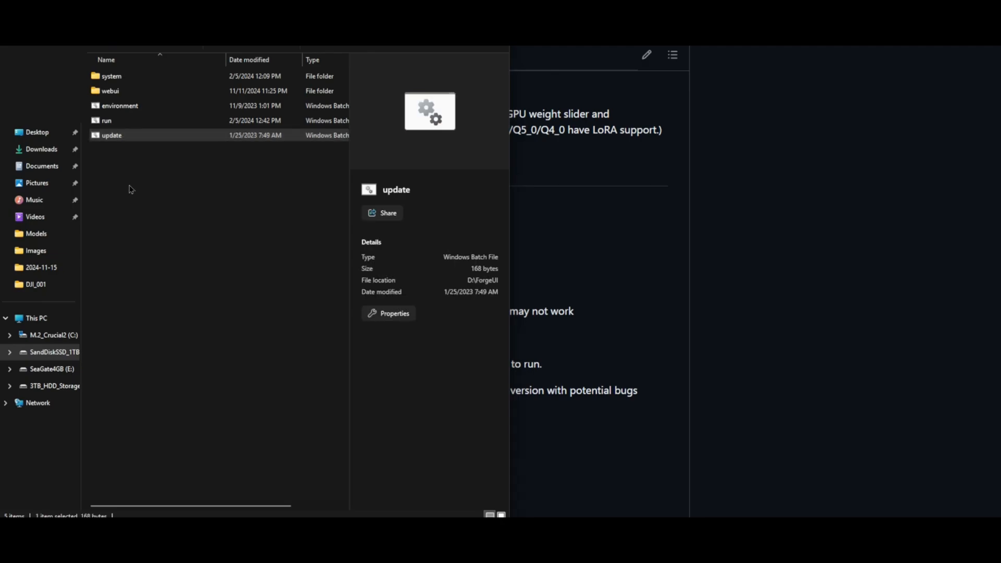
pyautogui.press('Return')
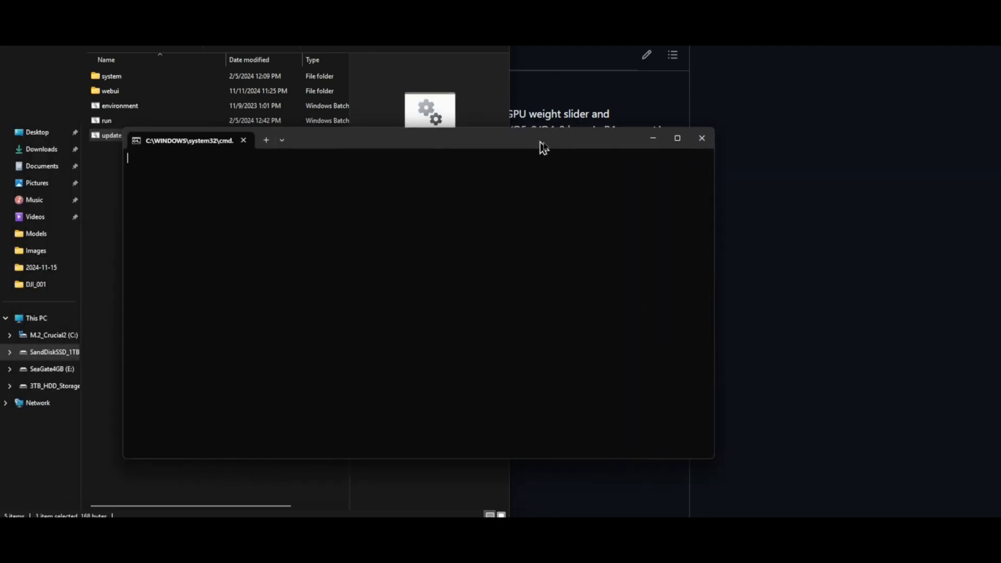
# Step: Let the Forge update finish, dismiss its console window, and select the run batch file in the ForgeUI folder
pyautogui.moveTo(539, 147); pyautogui.dragTo(471, 193)
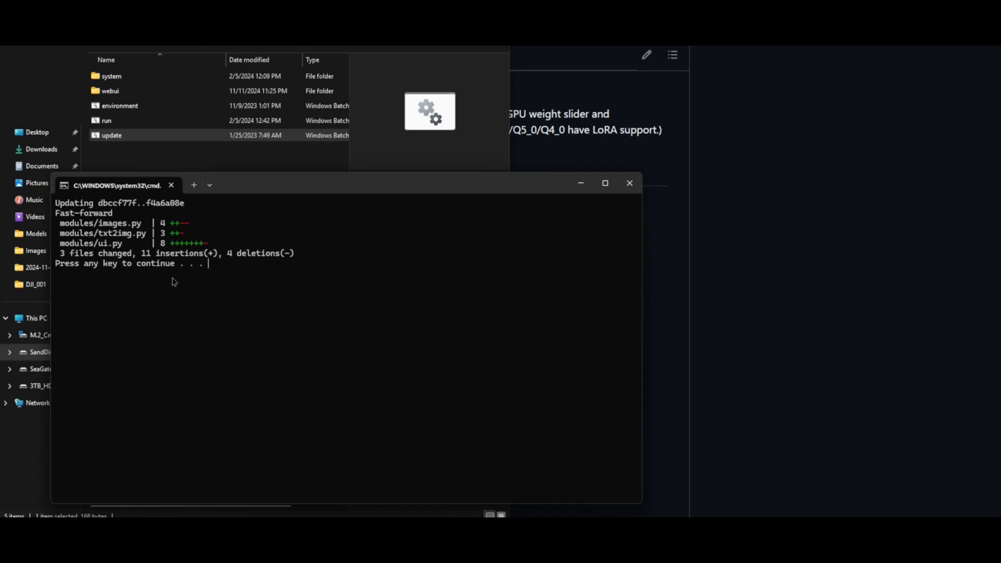
pyautogui.press('Return')
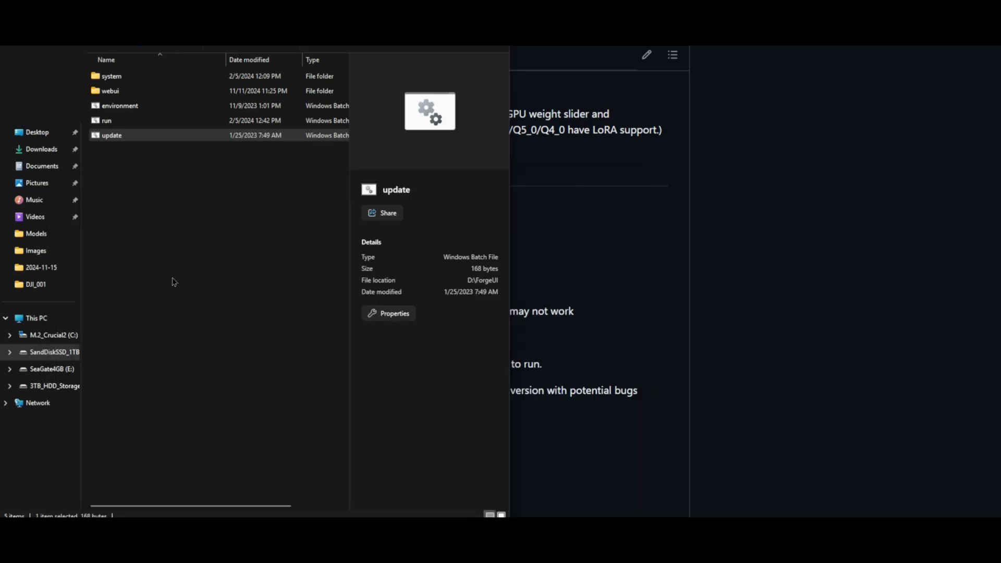
pyautogui.click(114, 121)
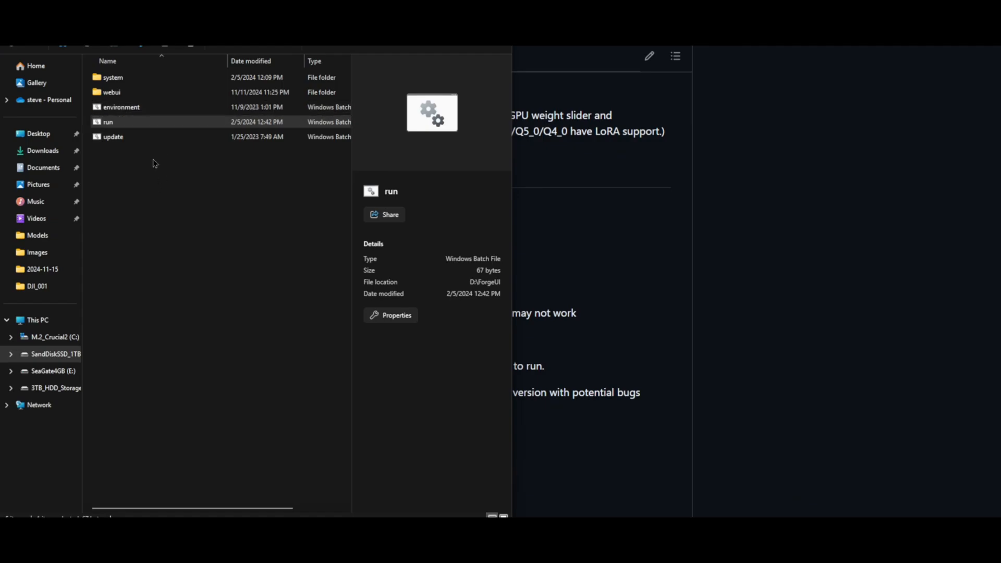
# Step: Examine the models folder inside webui and return to the ForgeUI folder
pyautogui.doubleClick(112, 92)
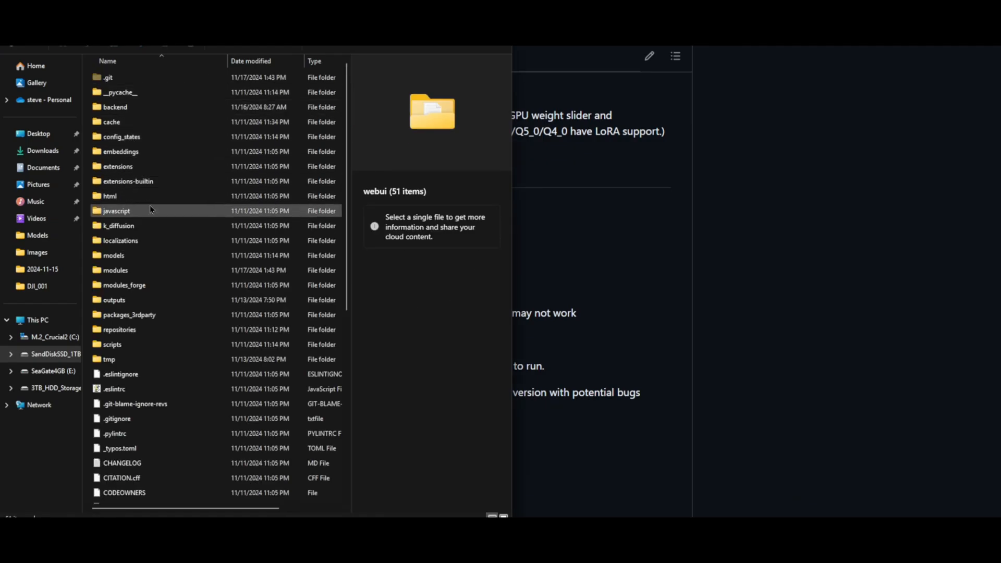
pyautogui.doubleClick(123, 259)
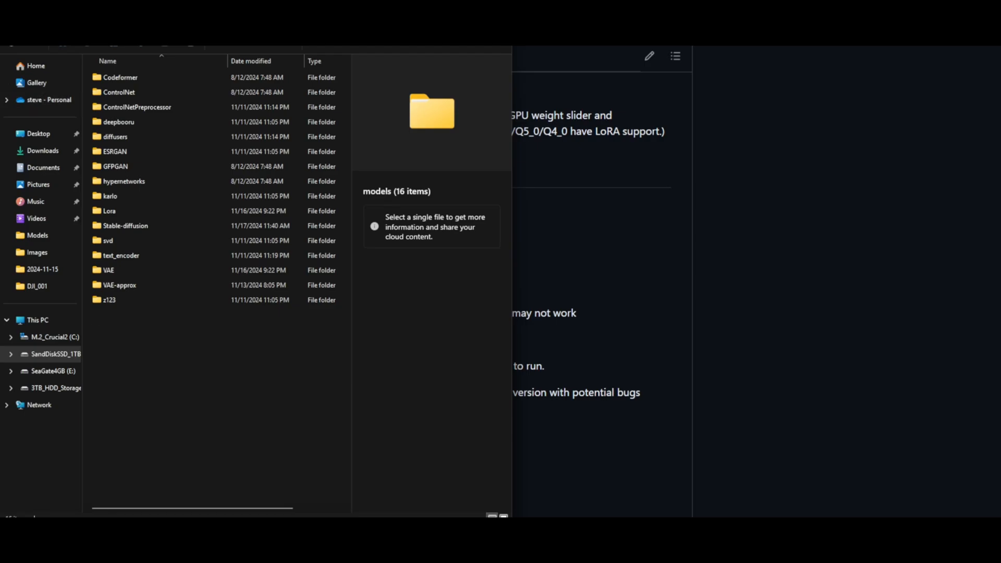
pyautogui.hotkey('alt', 'Left')
pyautogui.hotkey('alt', 'Left')
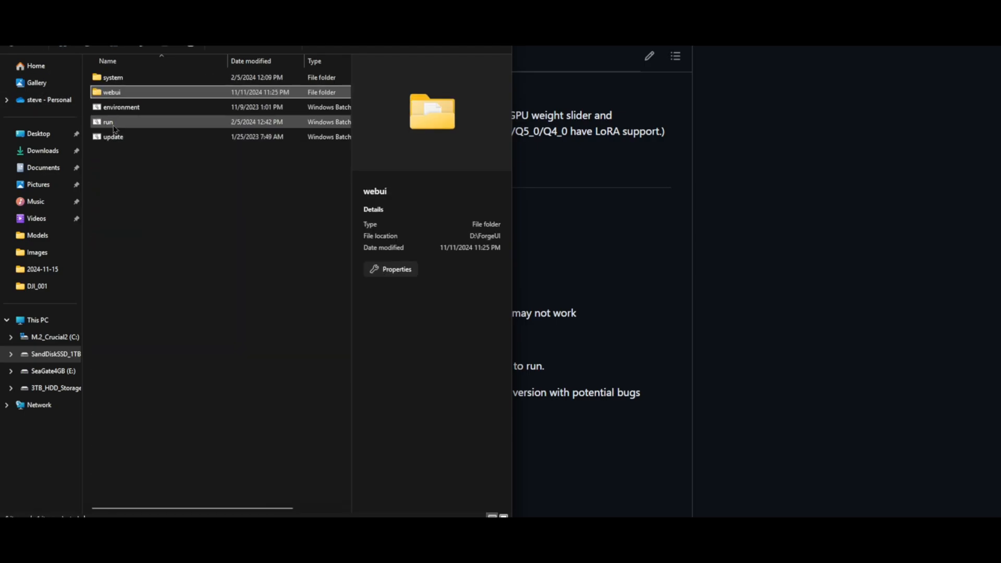
# Step: Create a desktop shortcut for the run batch file in the ForgeUI folder
pyautogui.click(116, 123)
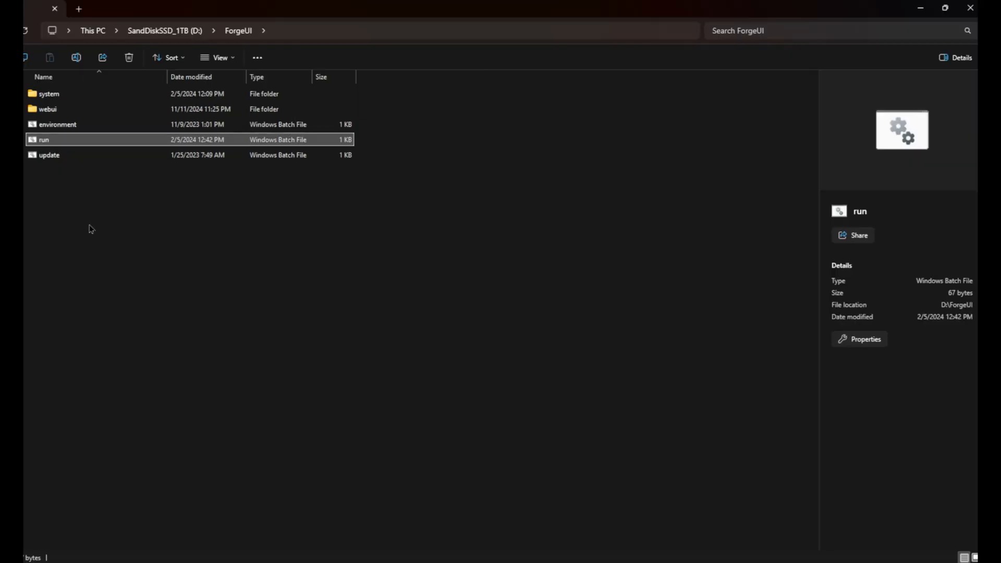
pyautogui.rightClick(44, 142)
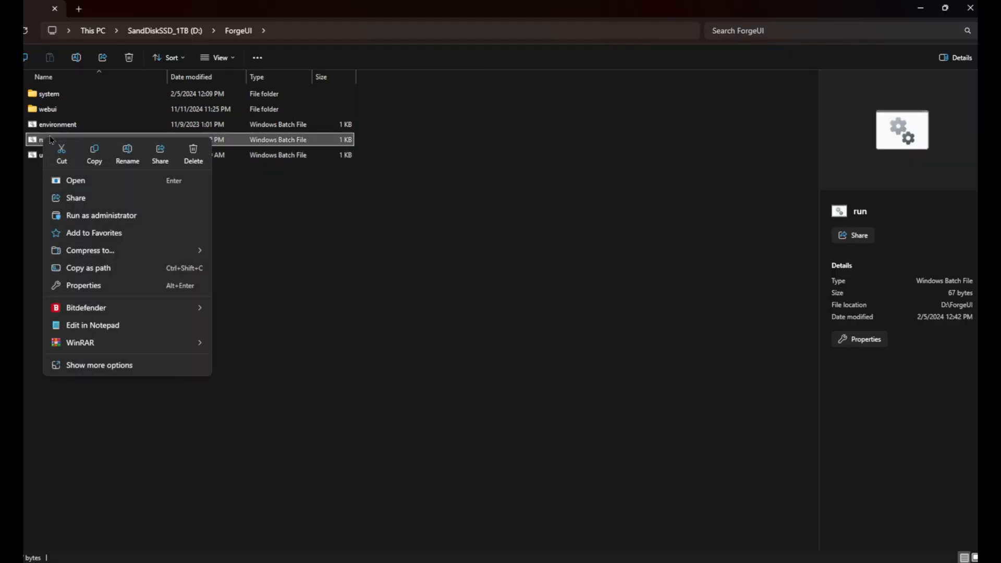
pyautogui.click(113, 368)
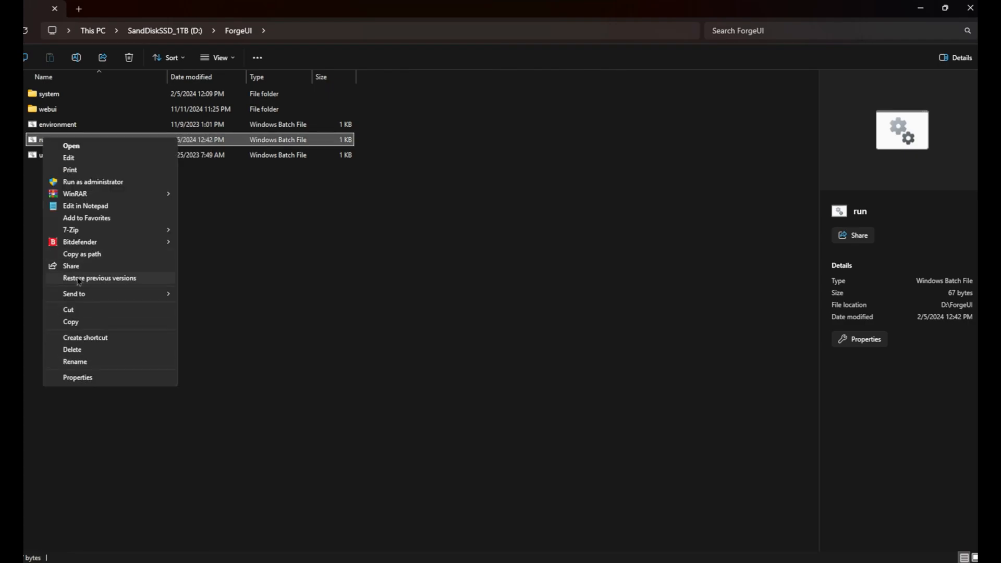
pyautogui.moveTo(95, 300)
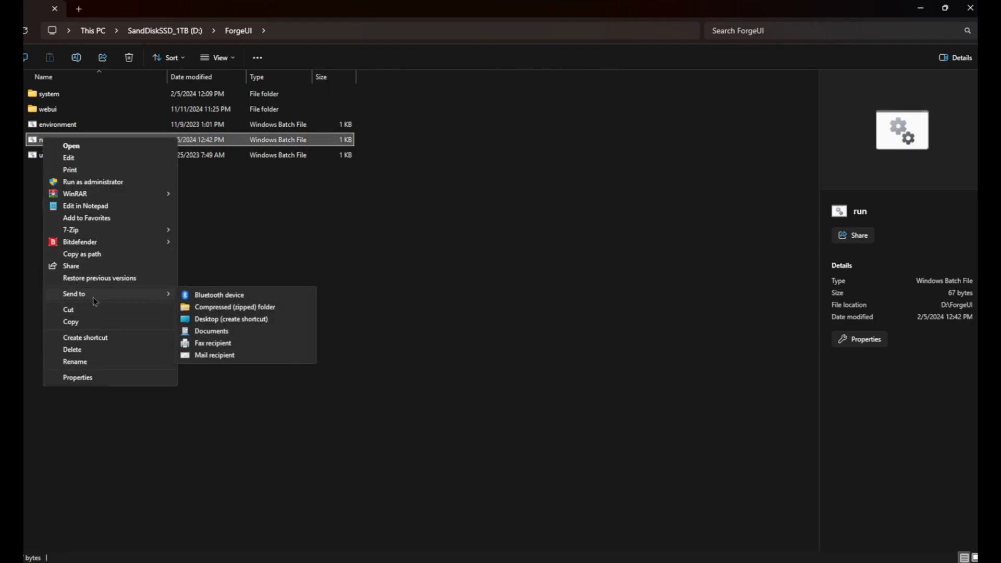
pyautogui.click(222, 320)
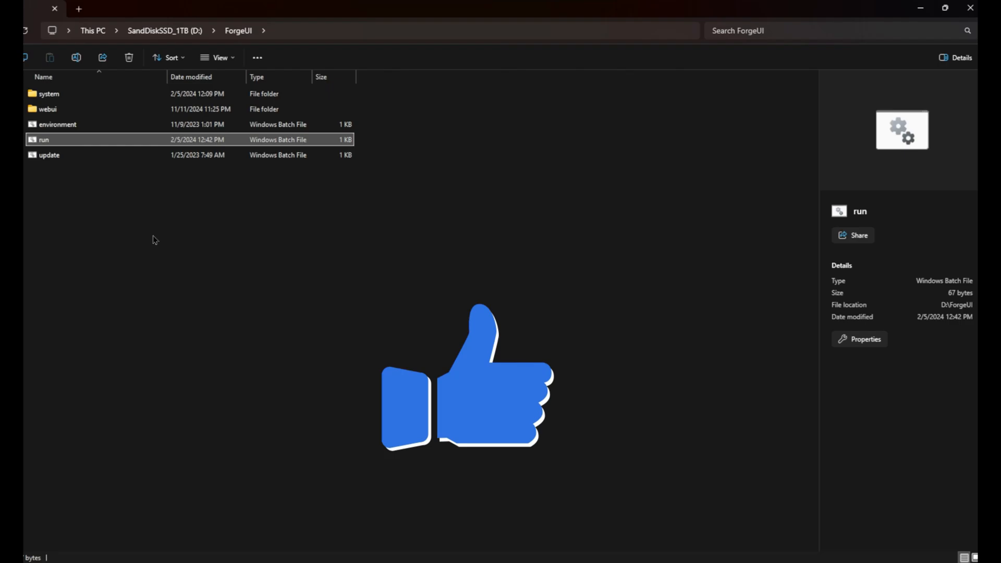
# Step: Examine the subfolders of webui's models folder, including the checkpoints in Stable-diffusion, and return to the models folder
pyautogui.doubleClick(52, 111)
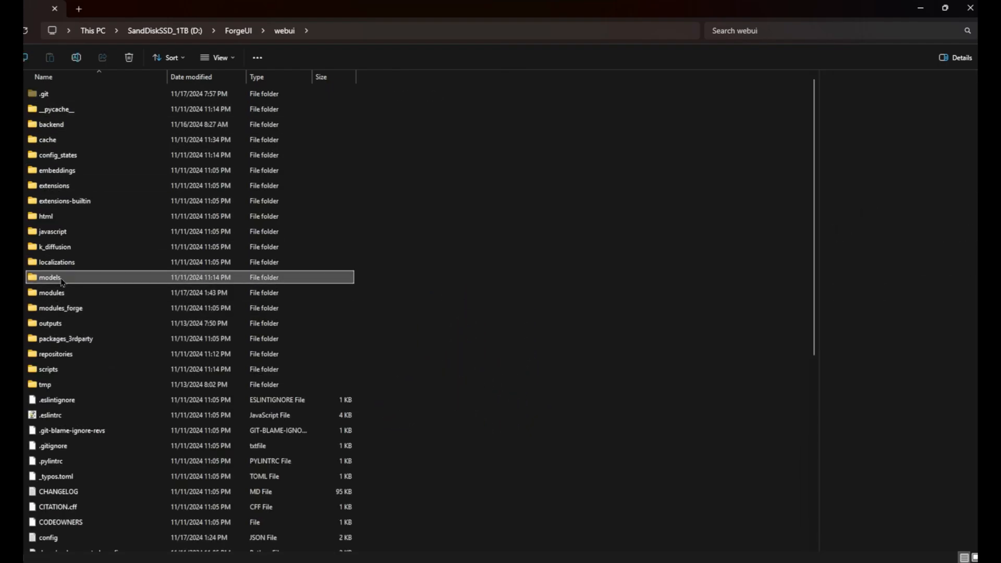
pyautogui.doubleClick(52, 277)
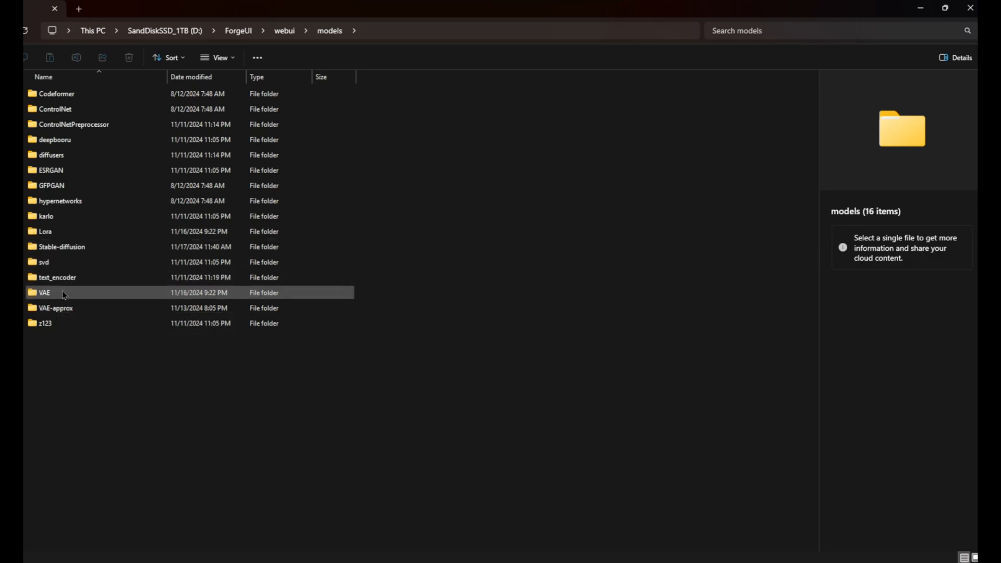
pyautogui.moveTo(61, 294)
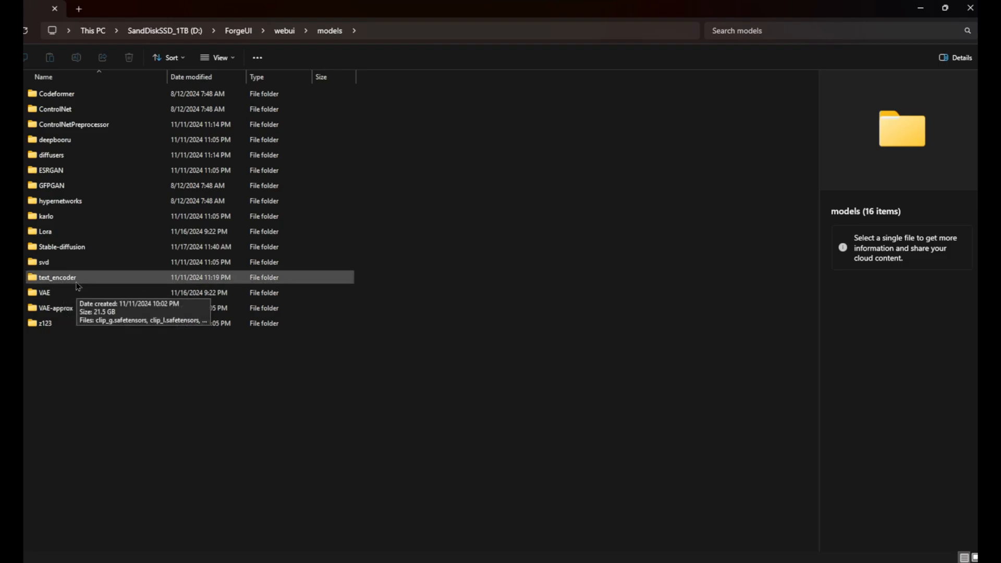
pyautogui.moveTo(60, 253)
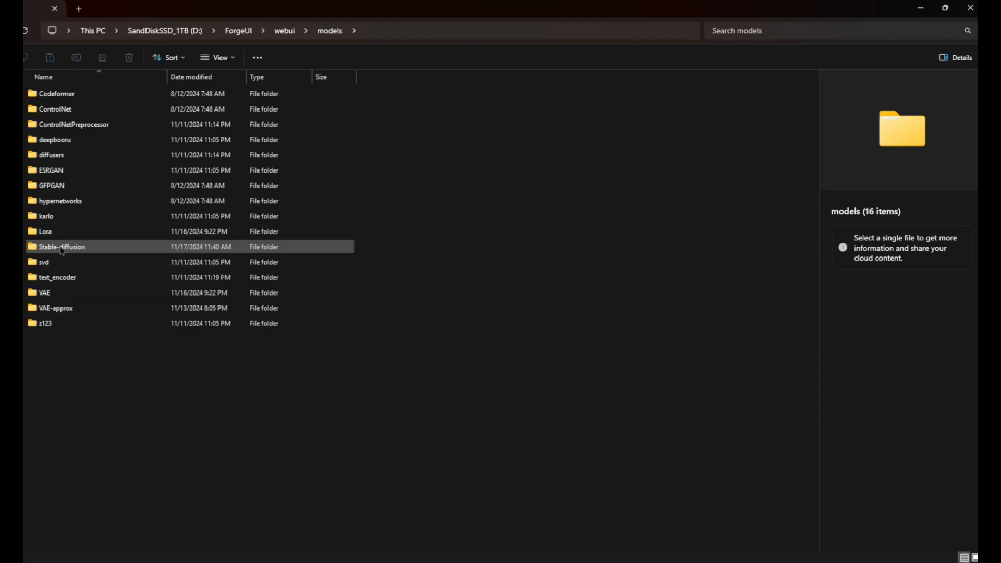
pyautogui.doubleClick(61, 249)
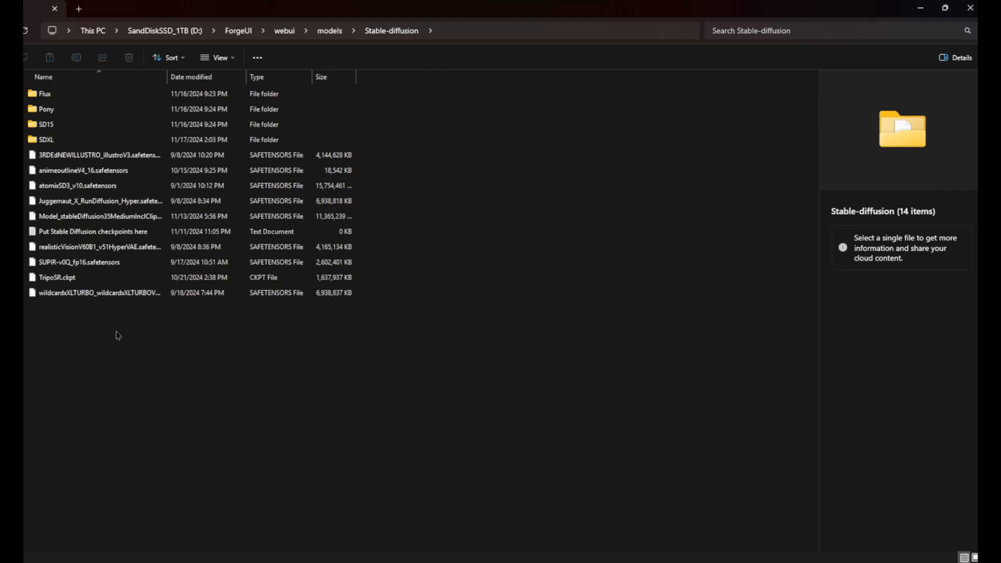
pyautogui.hotkey('alt', 'Up')
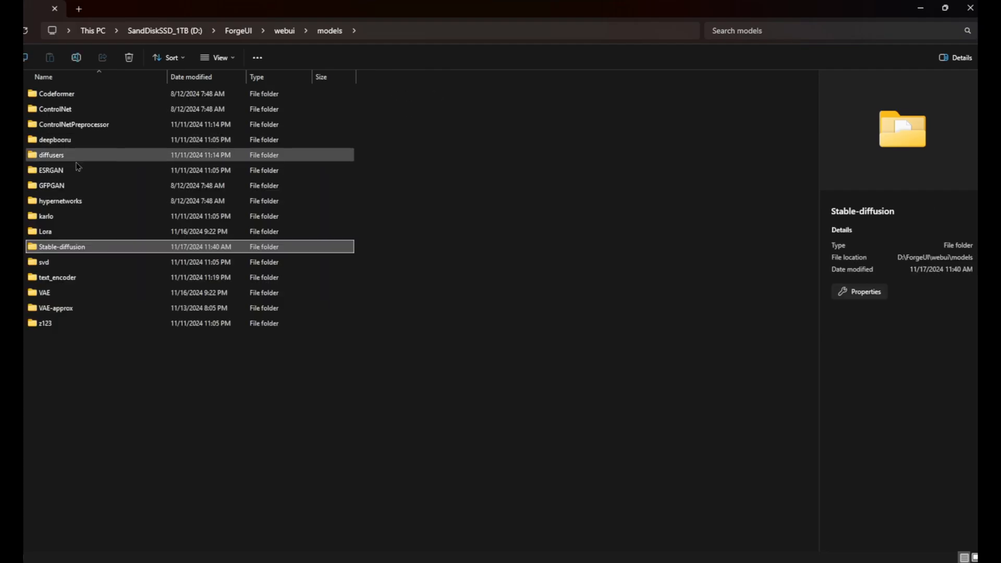
# Step: Point out the deepbooru, ESRGAN and GFPGAN folders, revisit the Stable-diffusion contents, and select the text_encoder folder
pyautogui.click(52, 140)
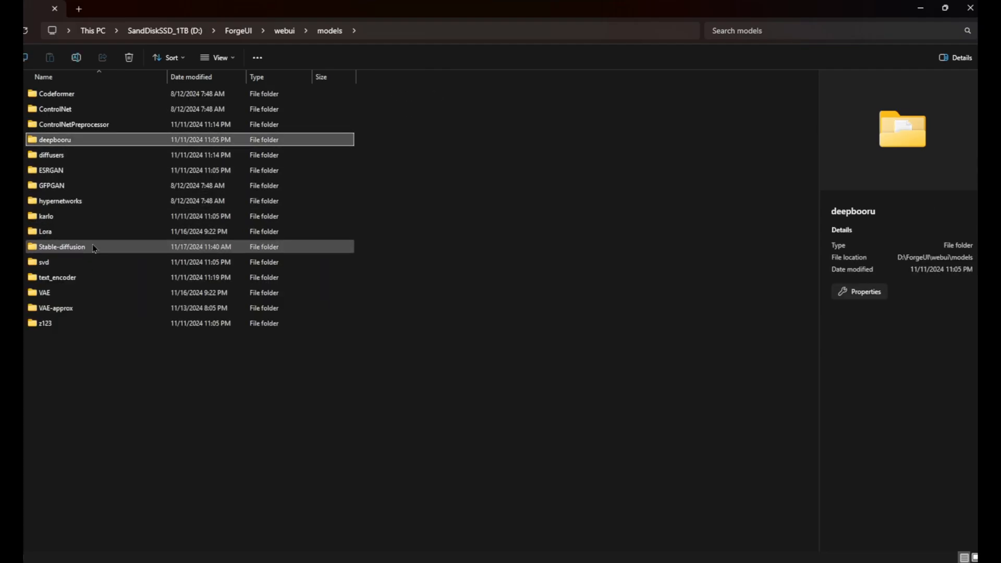
pyautogui.click(52, 170)
pyautogui.click(55, 186)
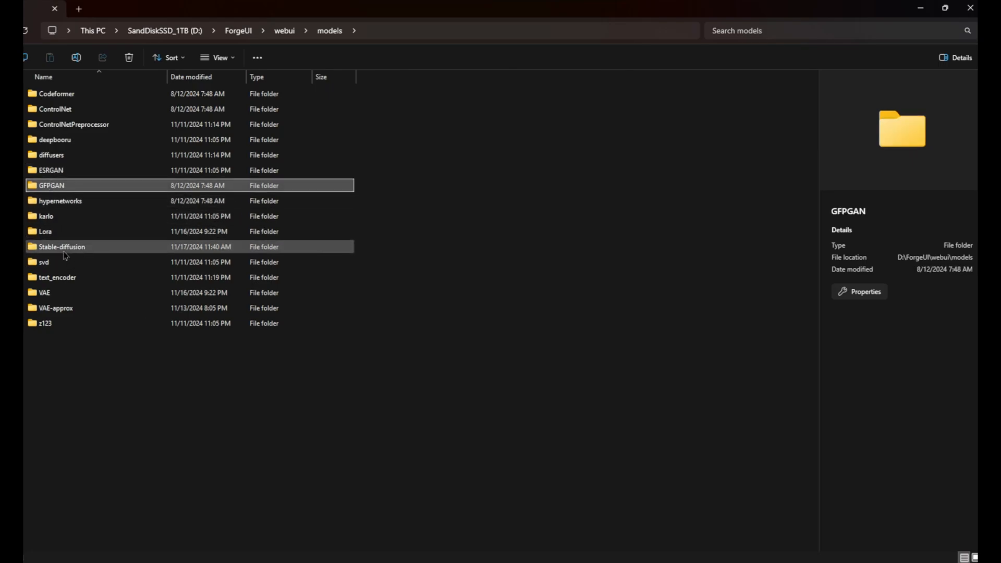
pyautogui.doubleClick(65, 252)
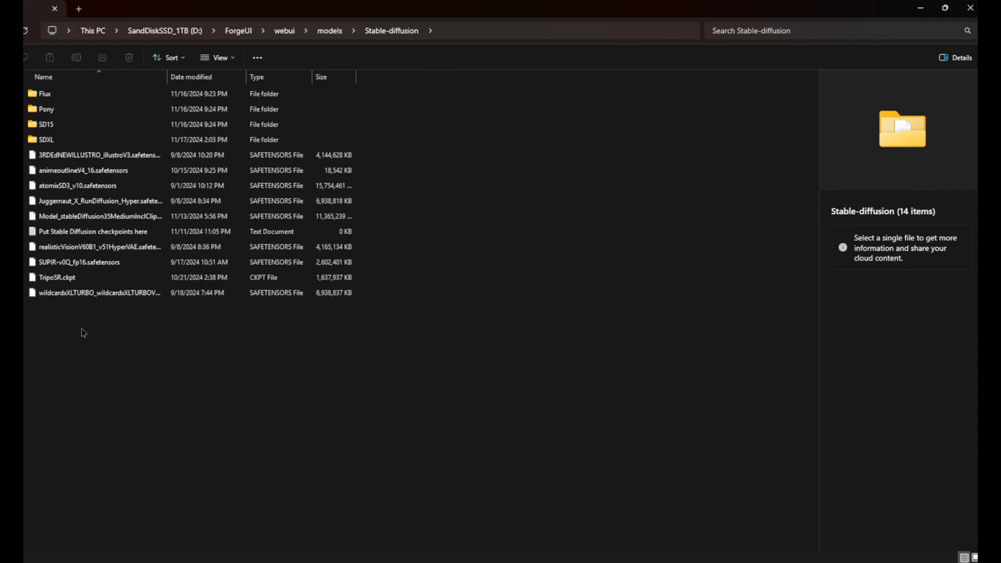
pyautogui.hotkey('alt', 'Left')
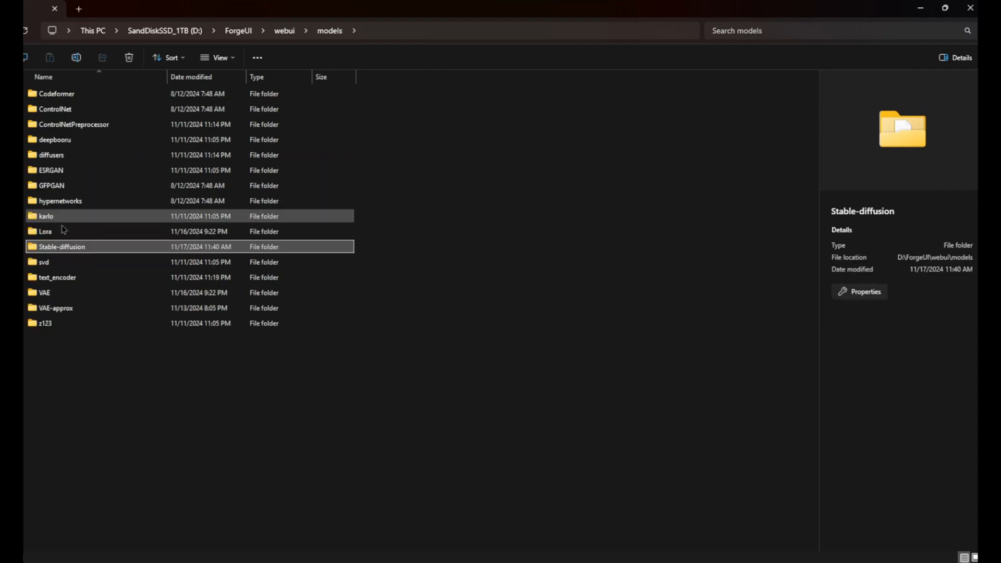
pyautogui.click(59, 279)
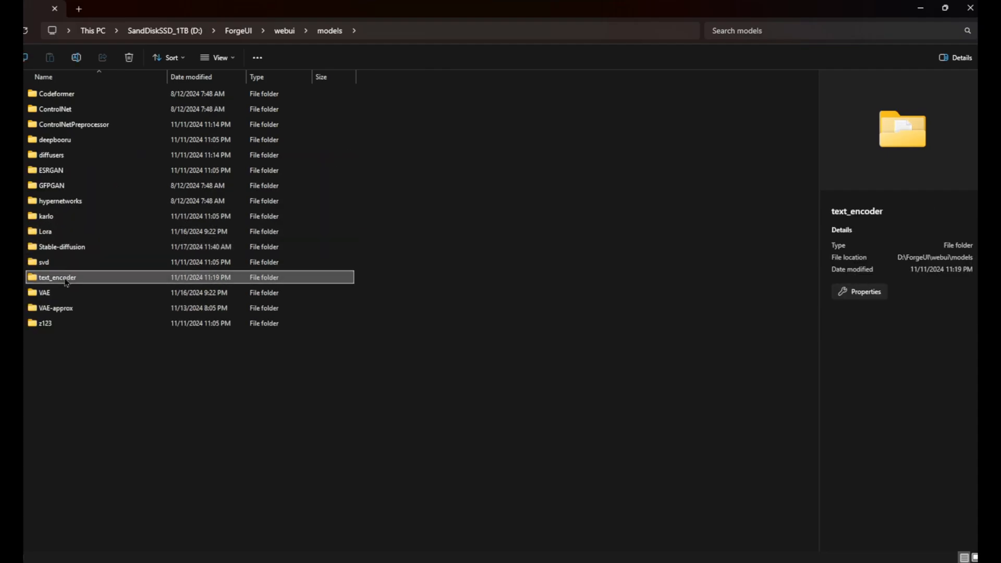
# Step: Open the Lora folder and move the Turbo-Alpha, CyberpunkStyle, MysticFantasy and RPGv6 Flux LoRA files into its Flux subfolder
pyautogui.doubleClick(65, 233)
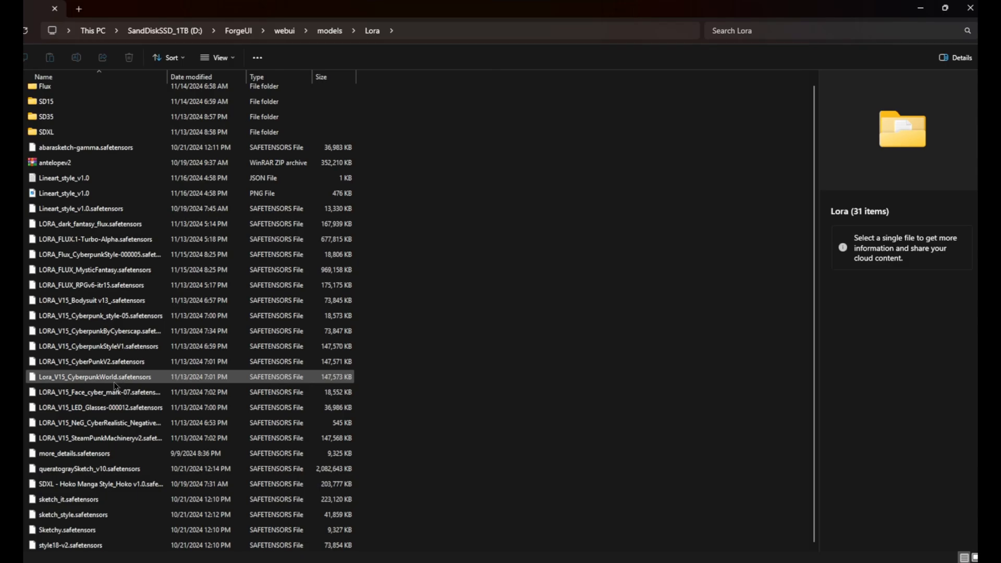
pyautogui.click(74, 294)
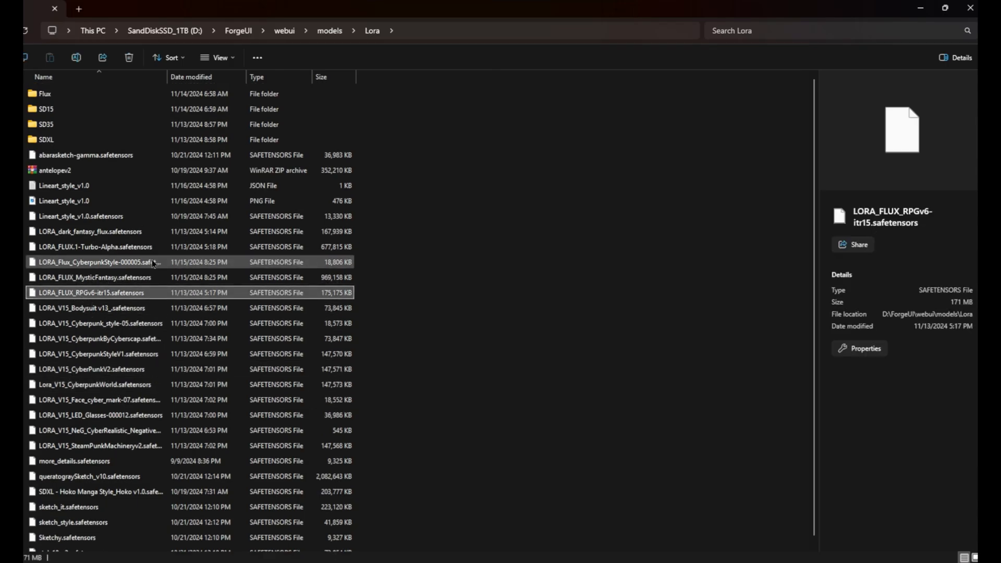
pyautogui.click(211, 247)
pyautogui.moveTo(416, 250); pyautogui.dragTo(229, 294)
pyautogui.moveTo(209, 278); pyautogui.dragTo(57, 91)
# Step: Move the LORA_V15 files into the SD15 subfolder and go back up to the models folder
pyautogui.click(99, 278)
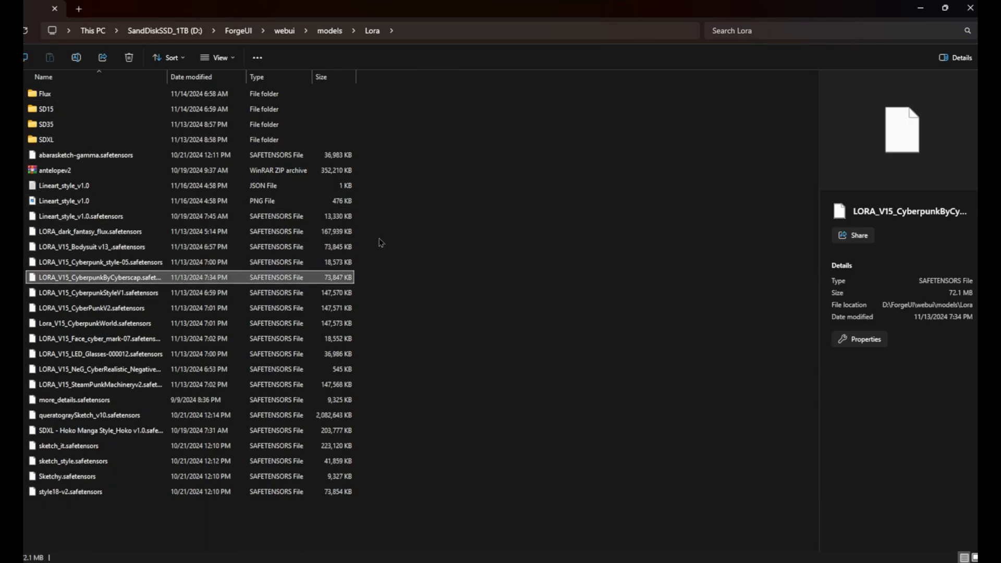
pyautogui.moveTo(380, 238); pyautogui.dragTo(172, 330)
pyautogui.moveTo(120, 359); pyautogui.dragTo(95, 385)
pyautogui.moveTo(99, 324); pyautogui.dragTo(71, 112)
pyautogui.hotkey('alt', 'Up')
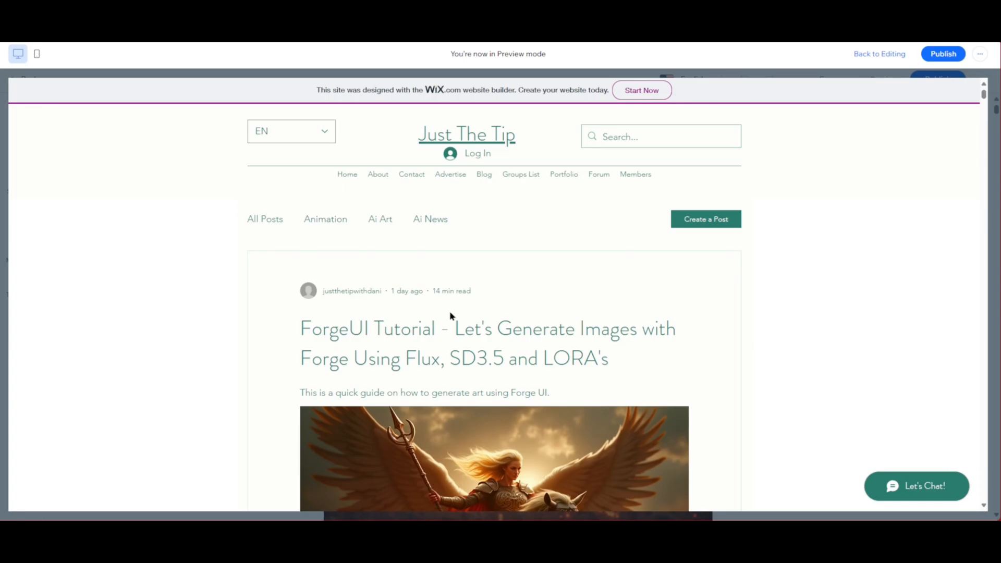
# Step: Switch to the ForgeUI Tutorial blog post in the Wix preview and examine its installation and model folder sections
pyautogui.scroll(-20, 448, 317)
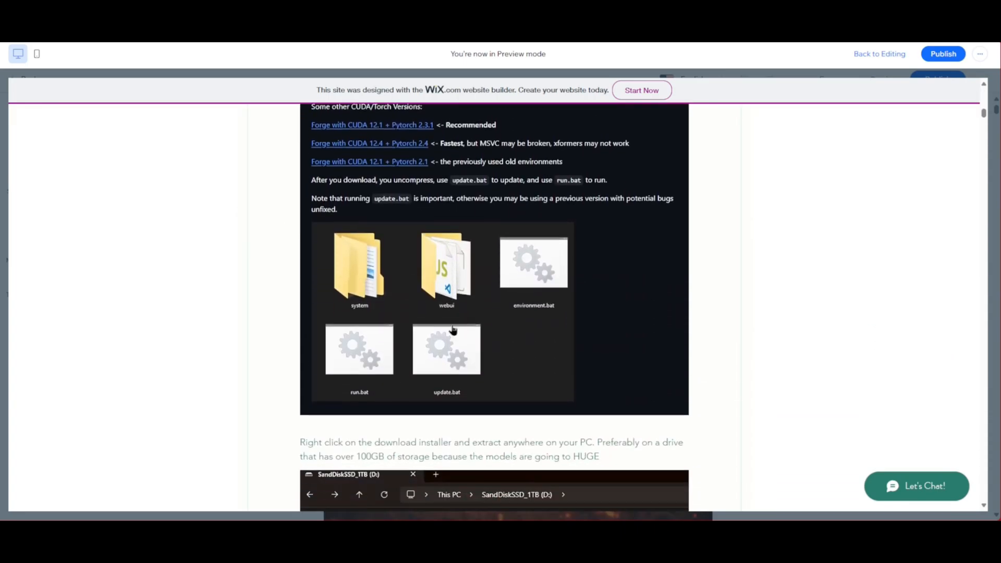
pyautogui.scroll(-20, 454, 329)
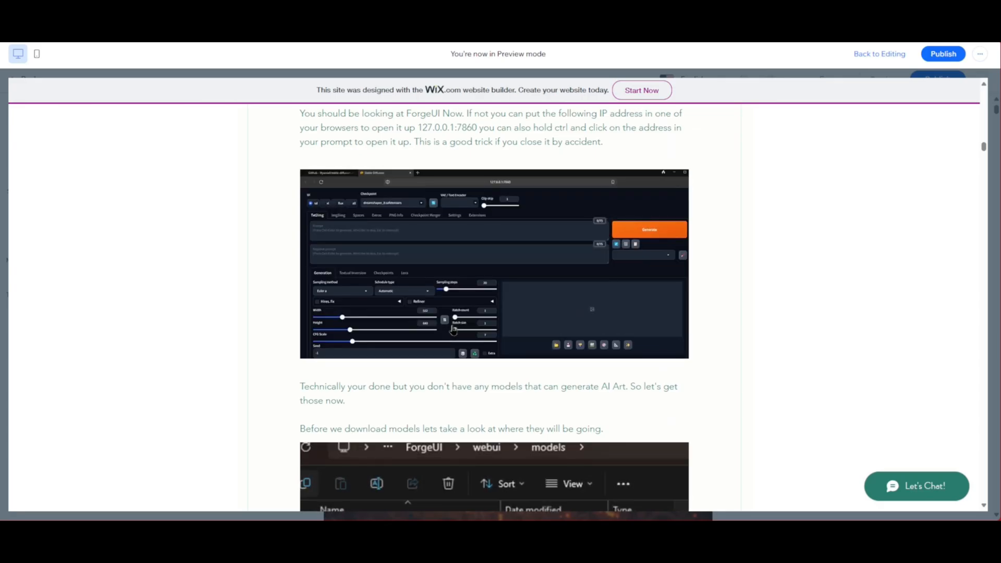
pyautogui.scroll(-1, 450, 331)
pyautogui.scroll(-8, 448, 332)
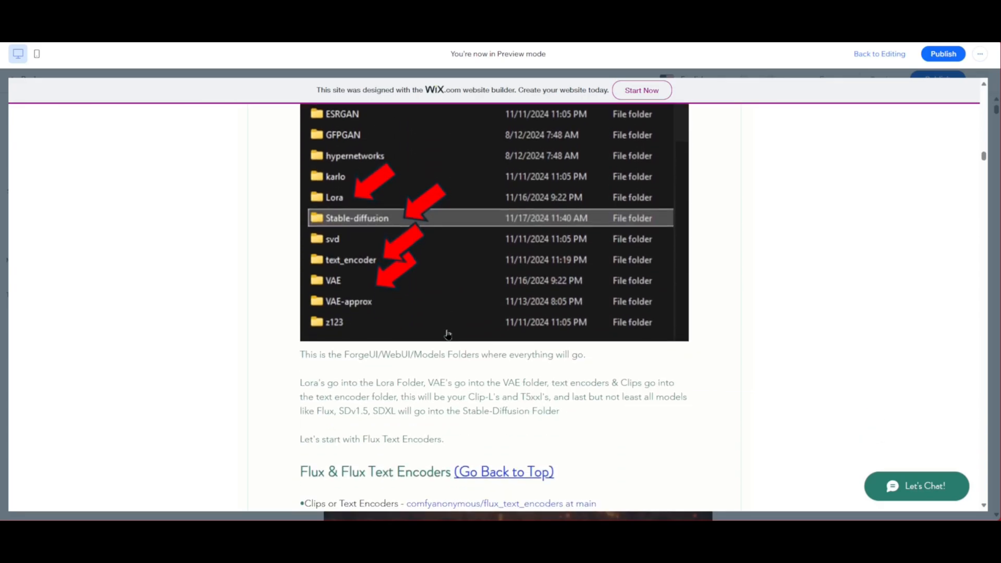
pyautogui.scroll(5, 444, 334)
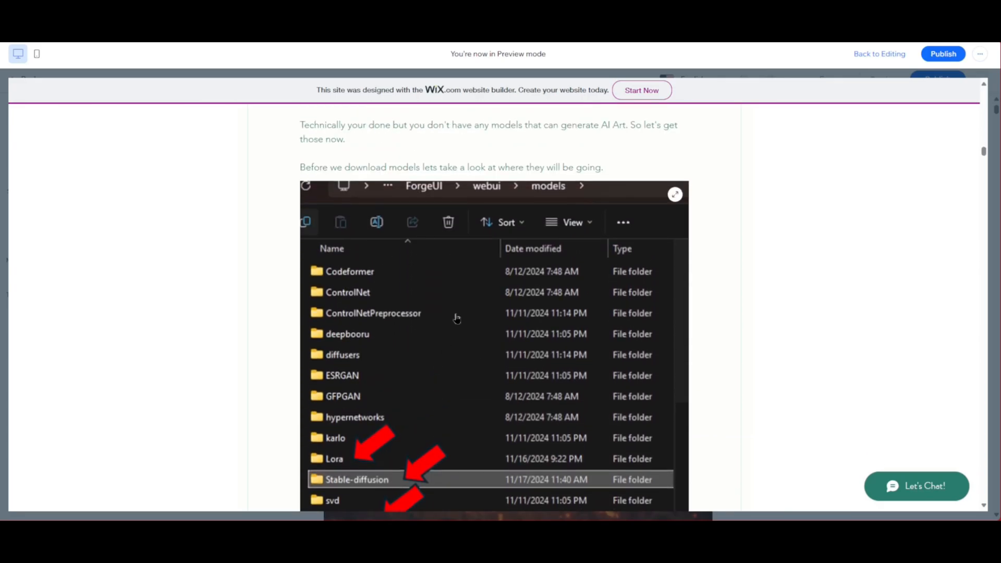
pyautogui.tripleClick(331, 165)
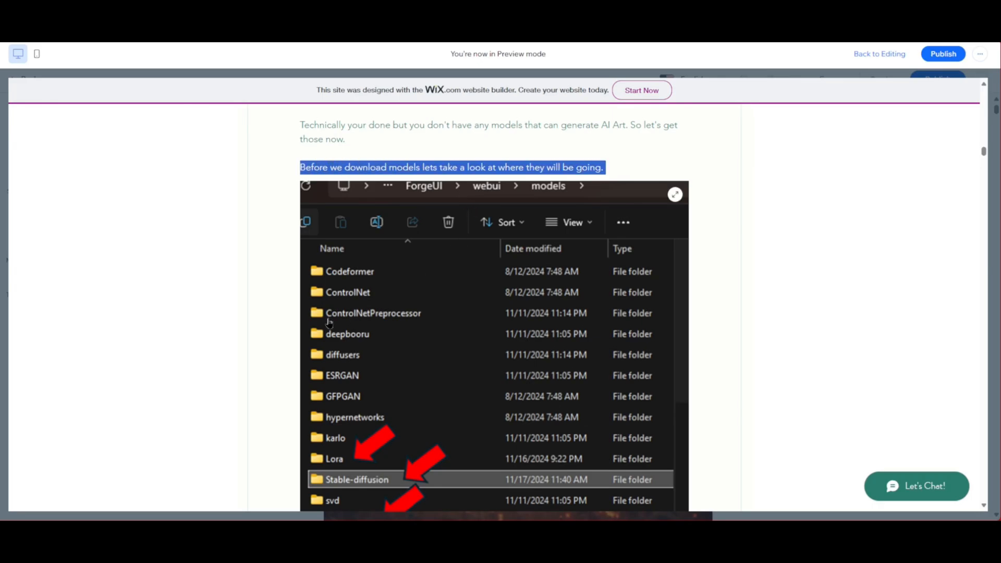
pyautogui.click(233, 349)
pyautogui.scroll(-2, 353, 355)
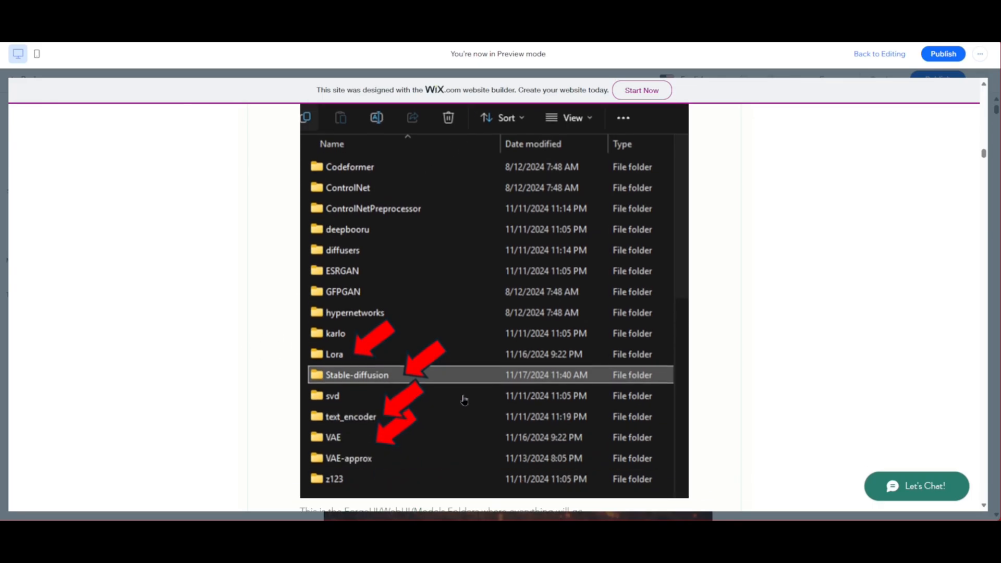
# Step: Examine the tutorial's sections on Flux text encoders, the VAE, Flux Shuttle, Flux 1-dev and the NF4 model for weaker video cards
pyautogui.scroll(-4, 464, 401)
pyautogui.scroll(-6, 464, 400)
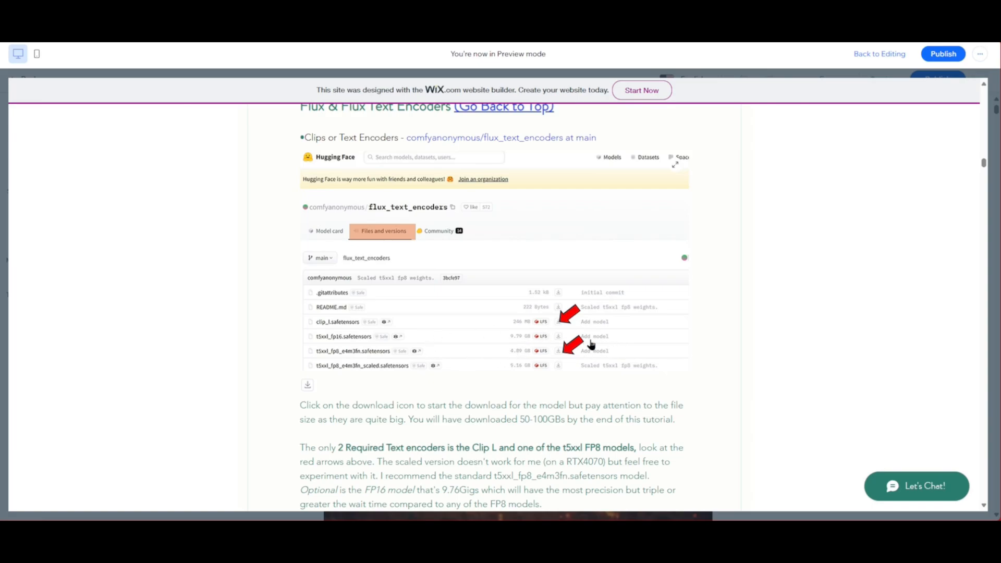
pyautogui.scroll(-9, 575, 344)
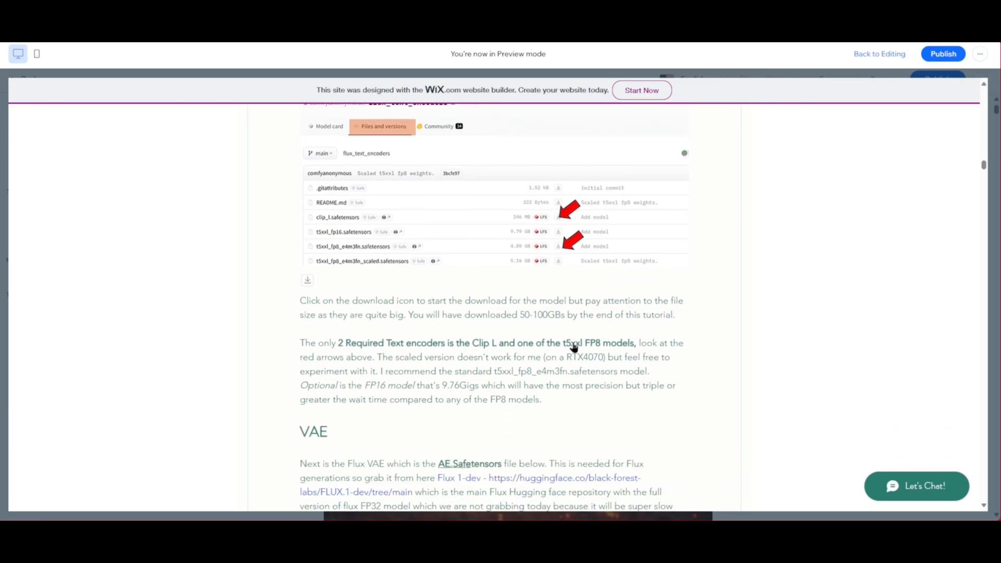
pyautogui.scroll(-8, 570, 346)
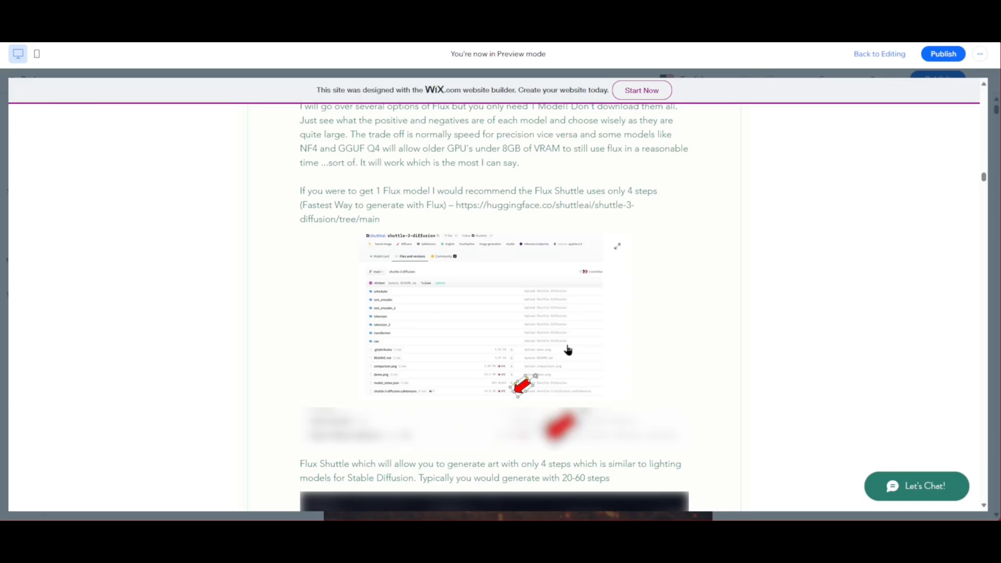
pyautogui.scroll(-7, 566, 348)
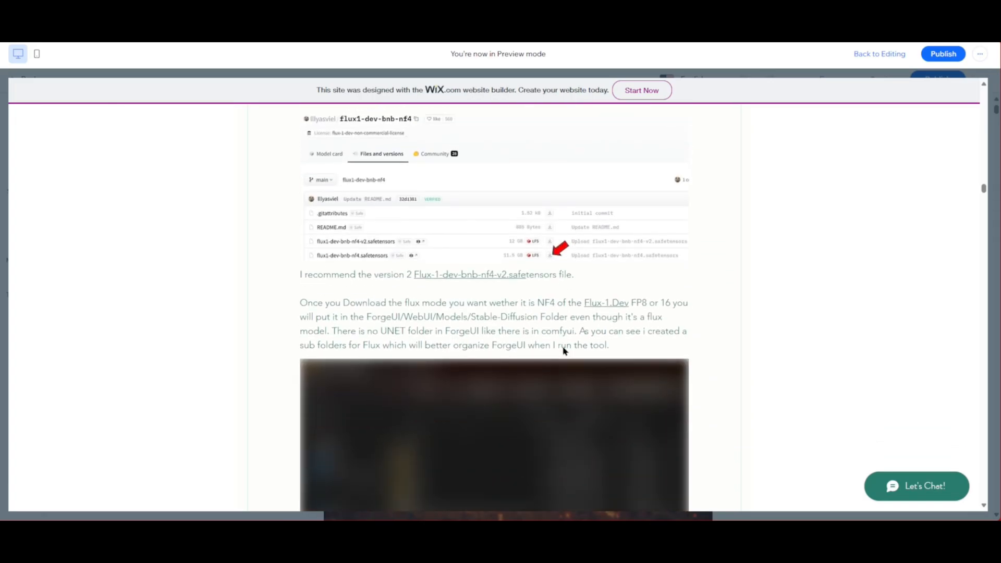
pyautogui.scroll(5, 566, 346)
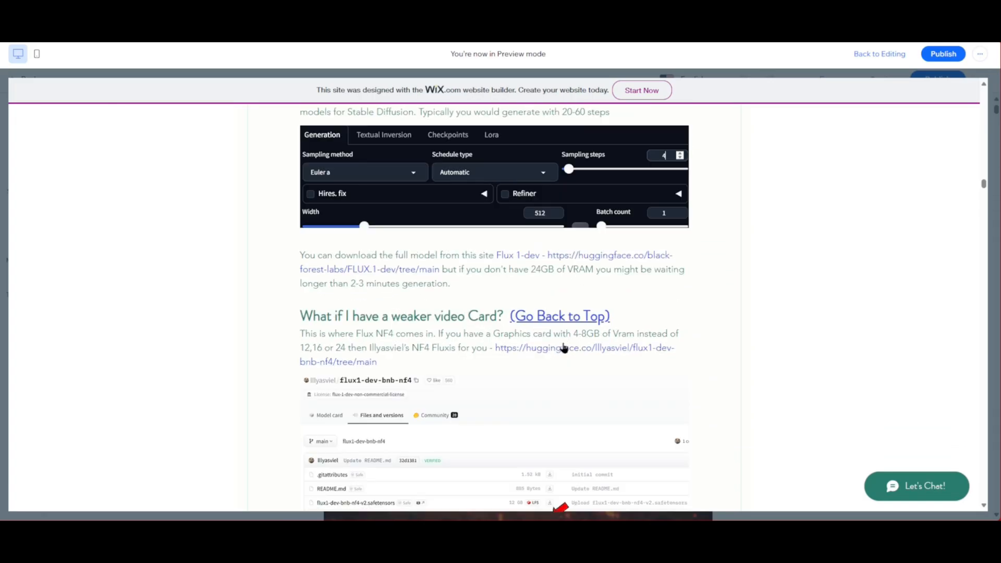
pyautogui.scroll(-1, 448, 333)
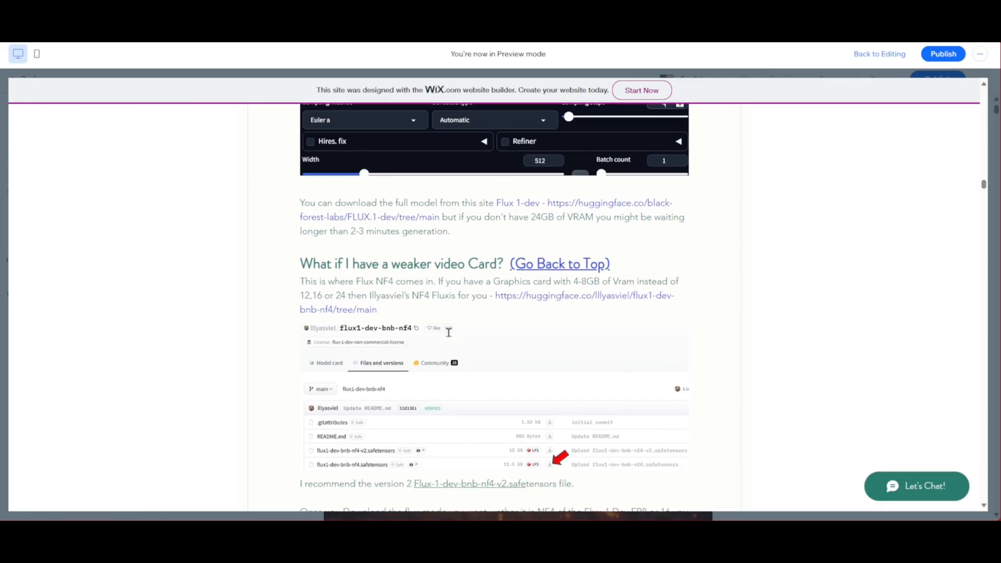
pyautogui.scroll(-12, 449, 332)
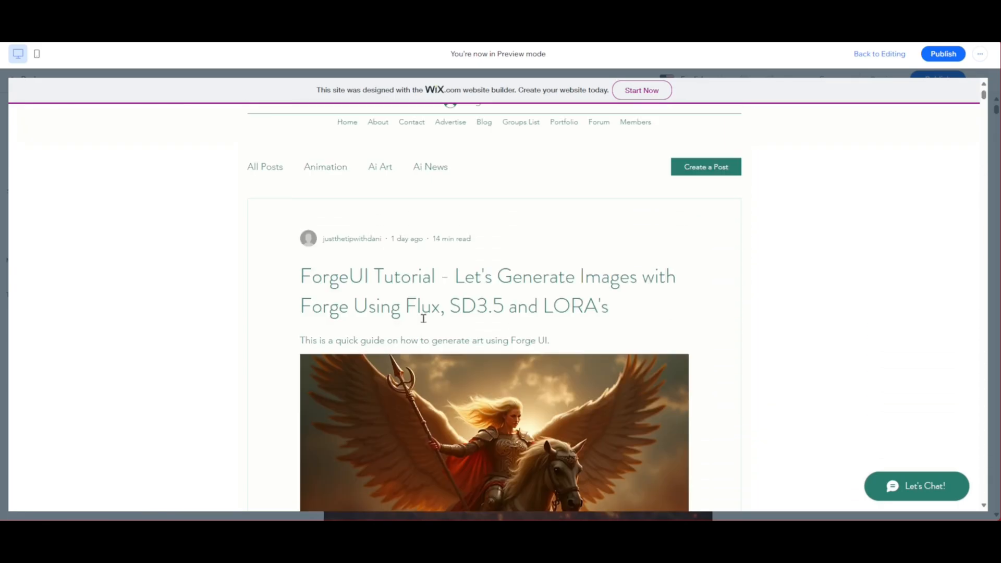
# Step: Jump to the tutorial's "All Links used" section and review the Flux, Stable Diffusion, Lora and VAE links
pyautogui.scroll(-6, 425, 321)
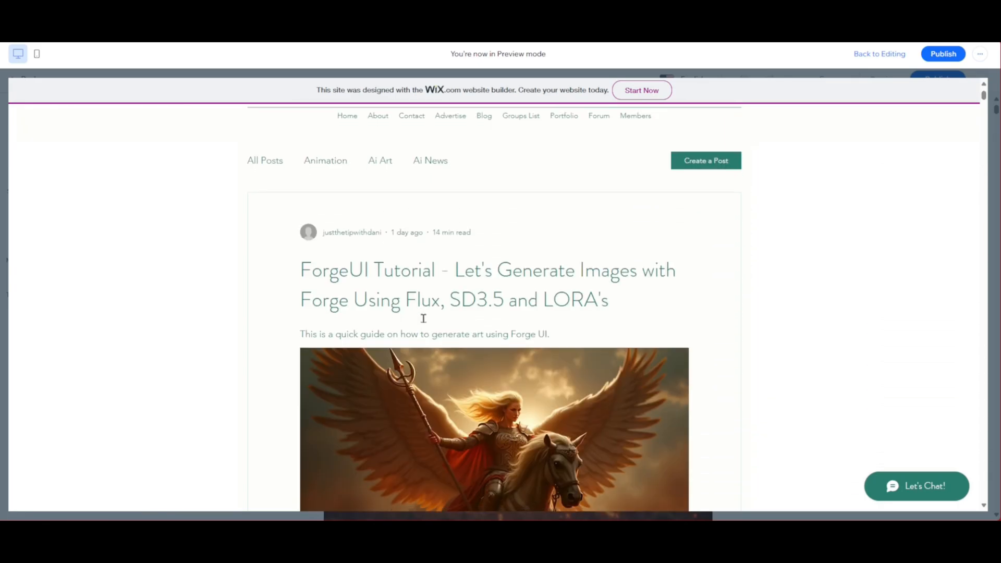
pyautogui.scroll(-3, 425, 325)
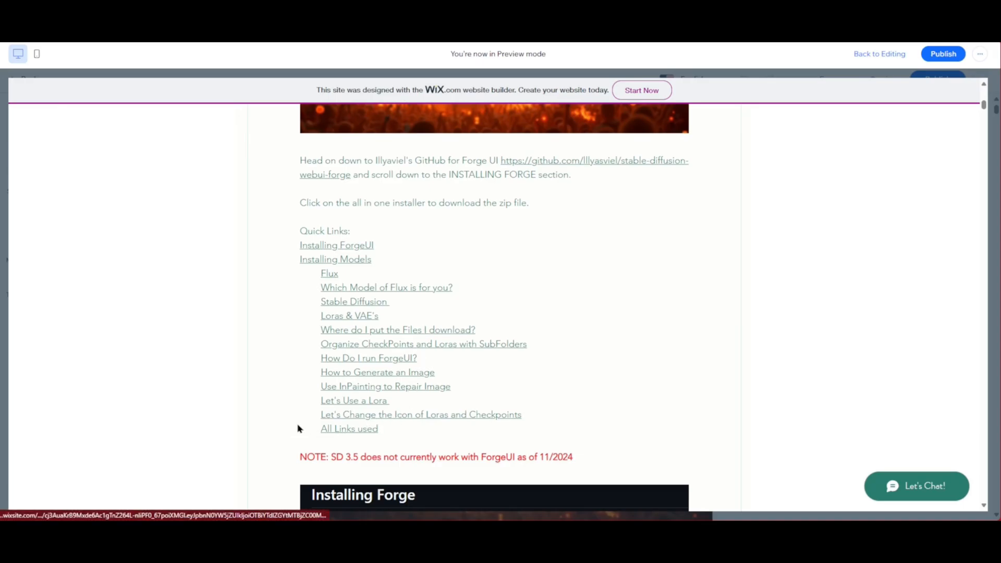
pyautogui.click(347, 431)
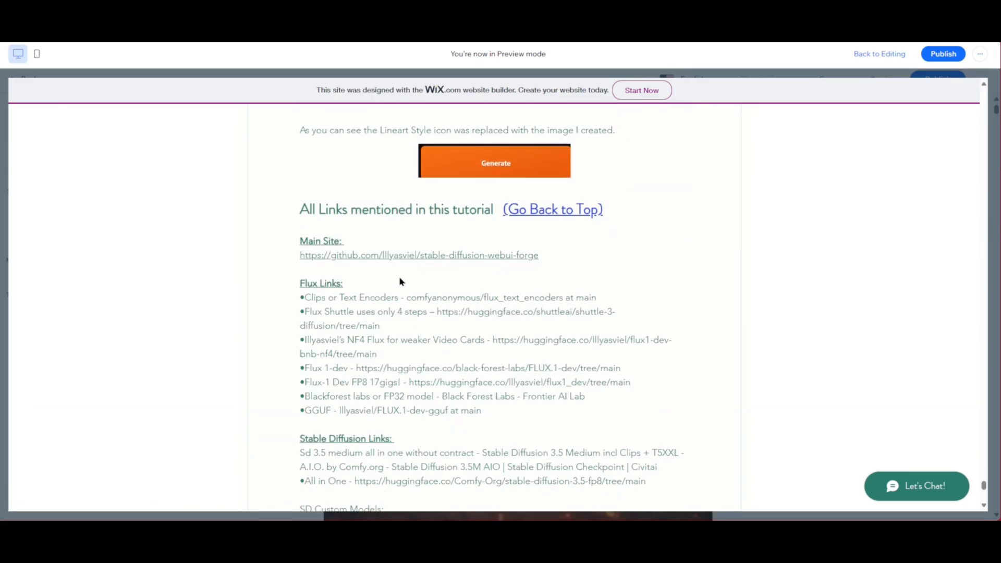
pyautogui.scroll(-2, 400, 281)
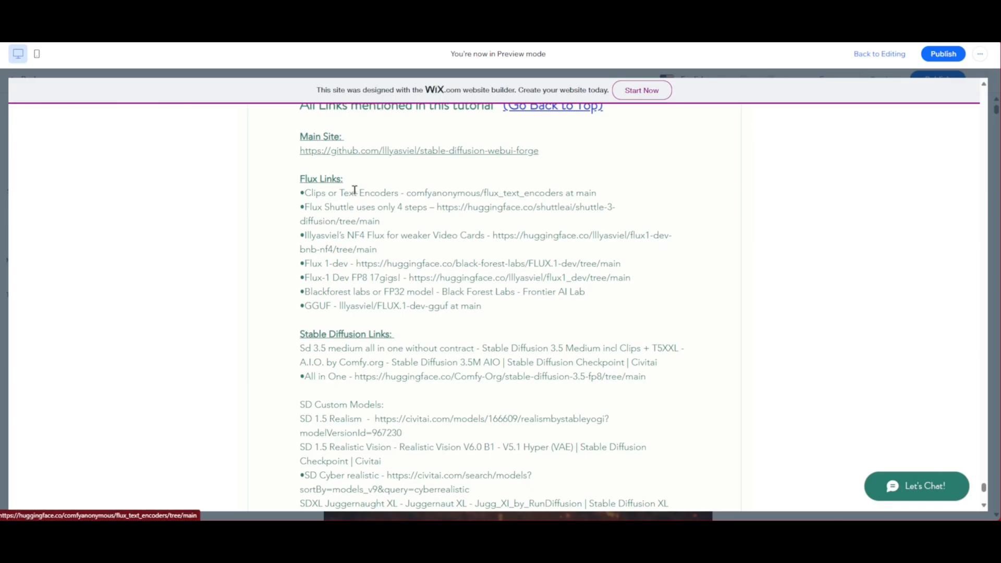
pyautogui.scroll(-3, 392, 293)
pyautogui.scroll(-3, 392, 294)
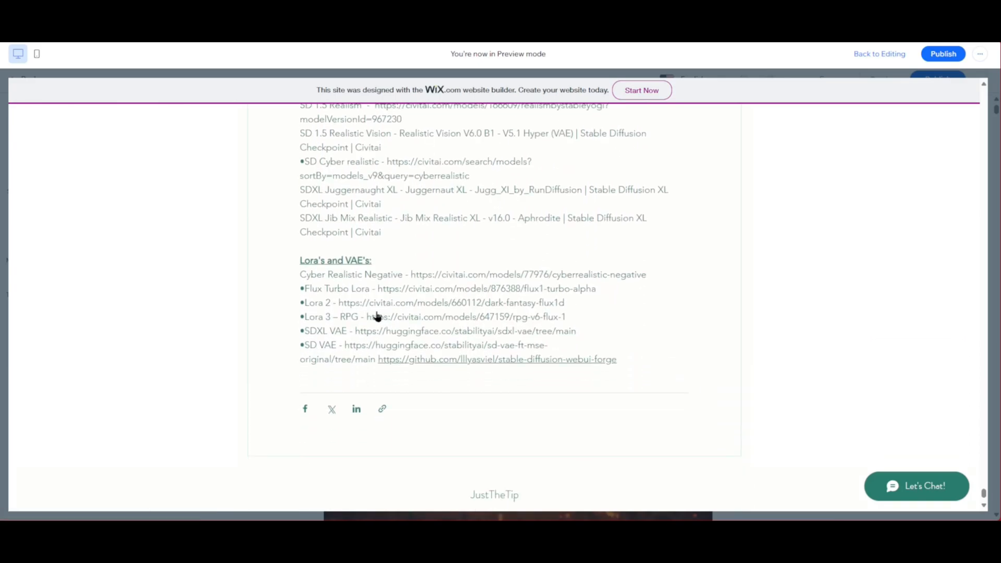
pyautogui.scroll(7, 476, 300)
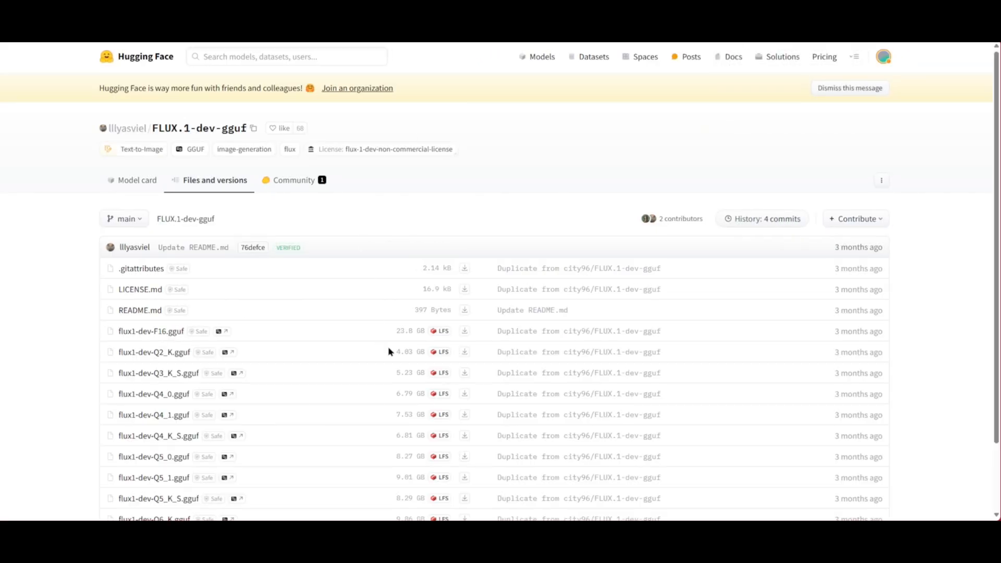
# Step: On Hugging Face, download clip_l.safetensors from flux_text_encoders and flux1-dev.safetensors from the FLUX.1-dev repository
pyautogui.scroll(-2, 388, 352)
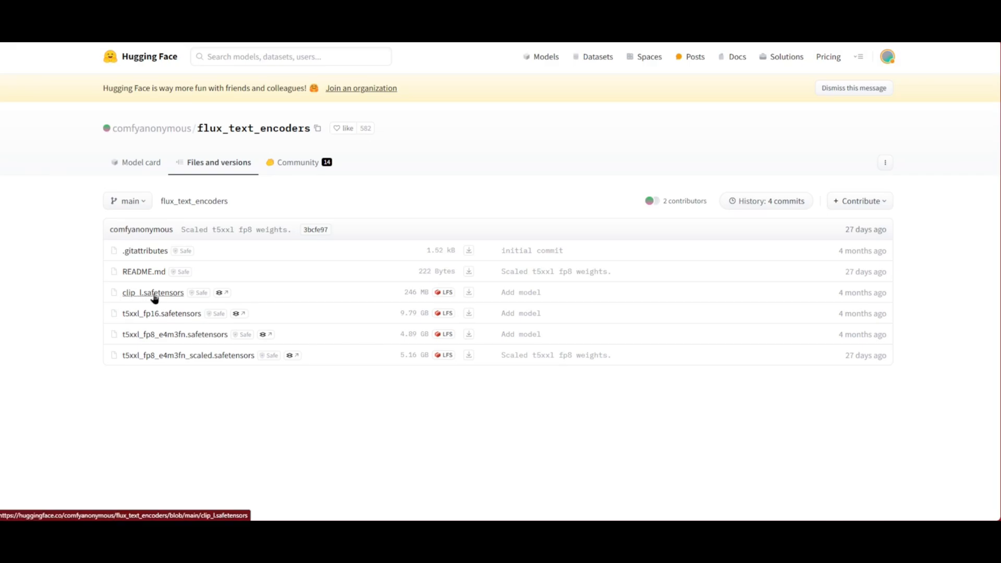
pyautogui.click(469, 292)
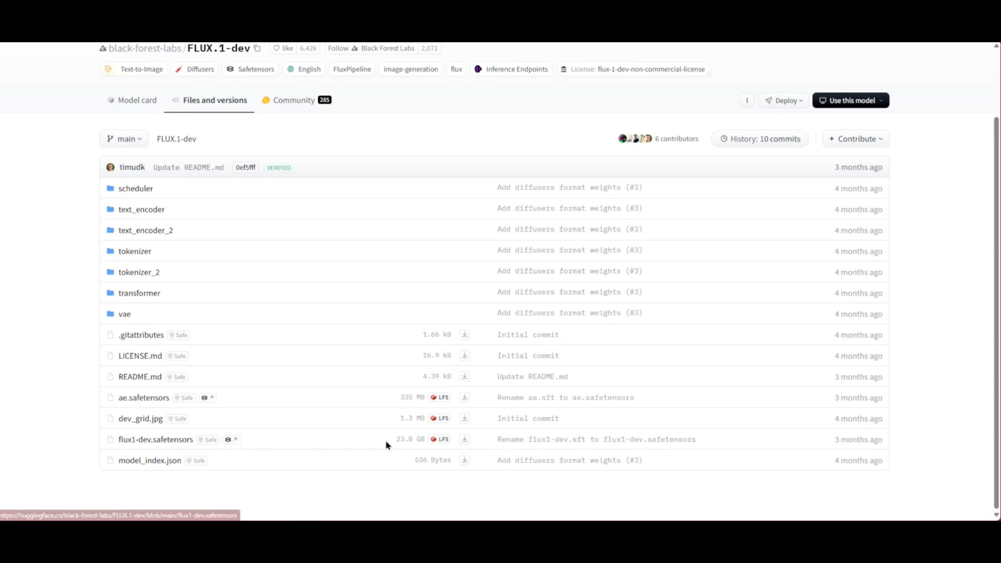
pyautogui.click(464, 440)
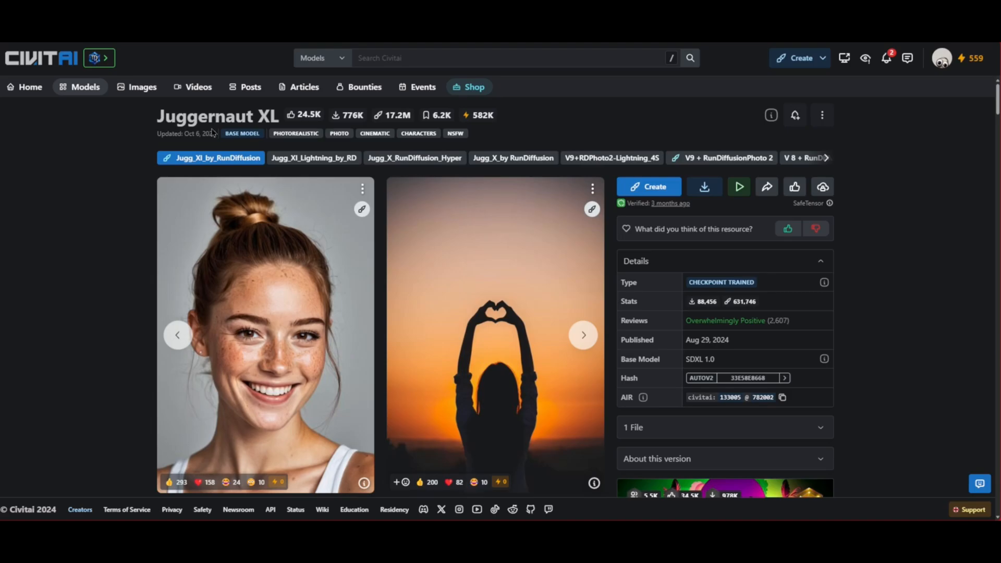
# Step: Browse the Juggernaut XL sample images on Civitai and download the Jugg_XI_by_RunDiffusion version
pyautogui.click(581, 335)
pyautogui.click(581, 334)
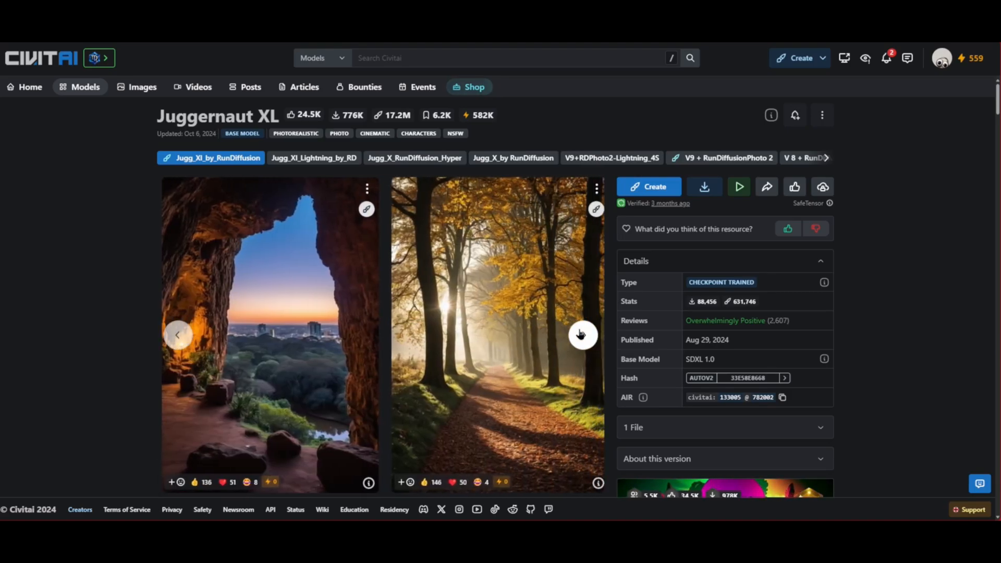
pyautogui.click(580, 335)
pyautogui.click(580, 334)
pyautogui.click(581, 335)
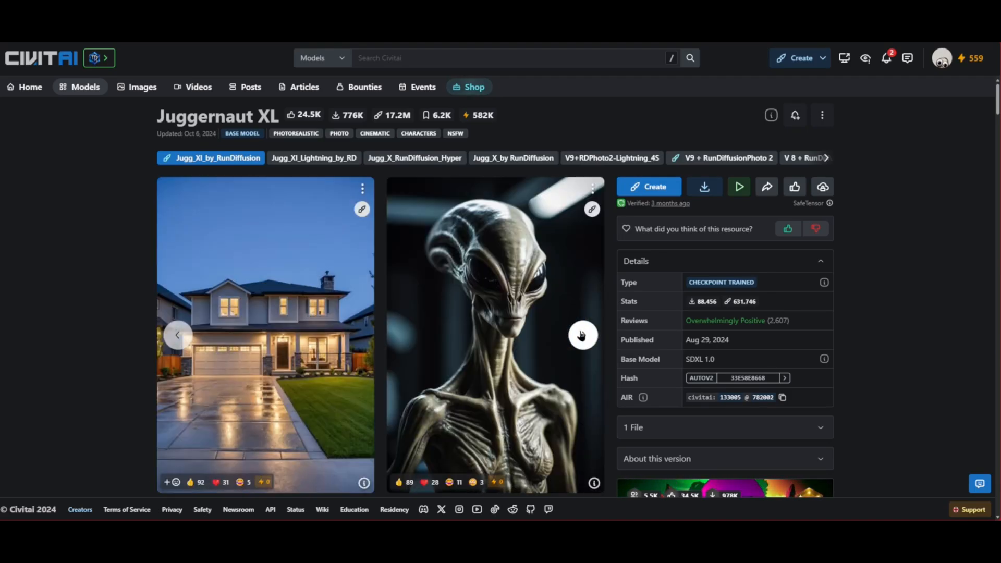
pyautogui.click(582, 334)
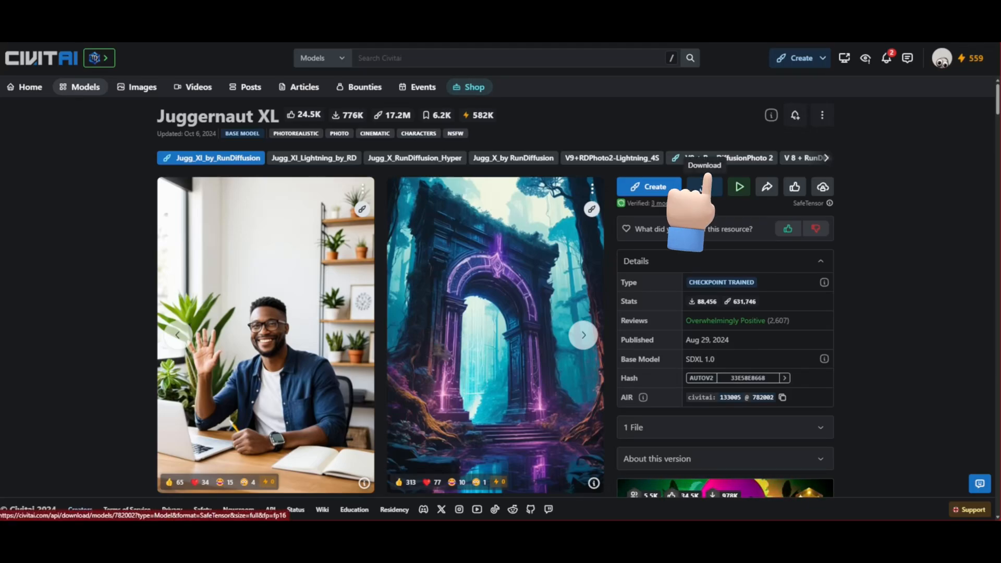
pyautogui.click(704, 188)
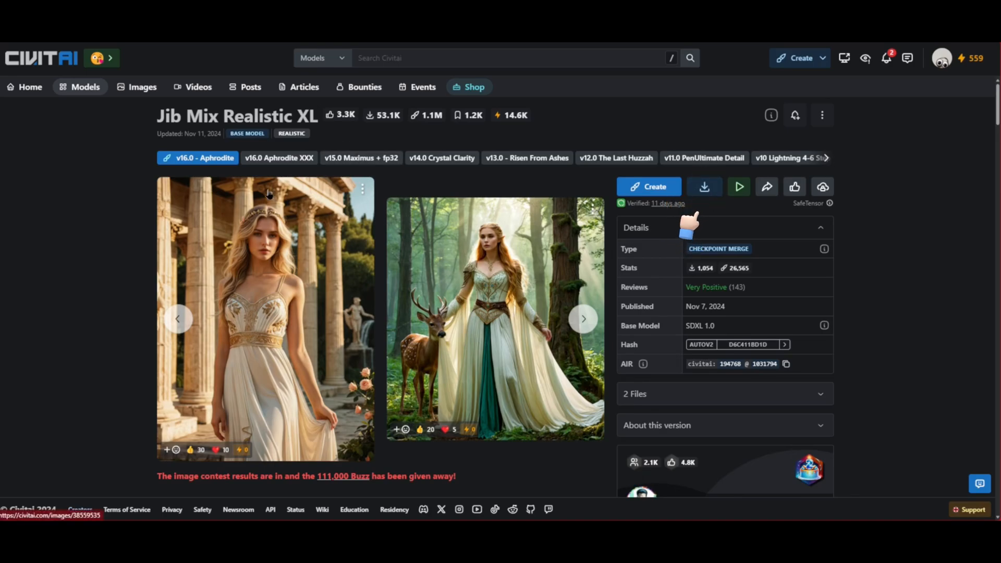
# Step: Examine the Jib Mix Realistic XL description, highlighting the VAE note and recommended sampler settings, and return to its sample images
pyautogui.scroll(-5, 299, 270)
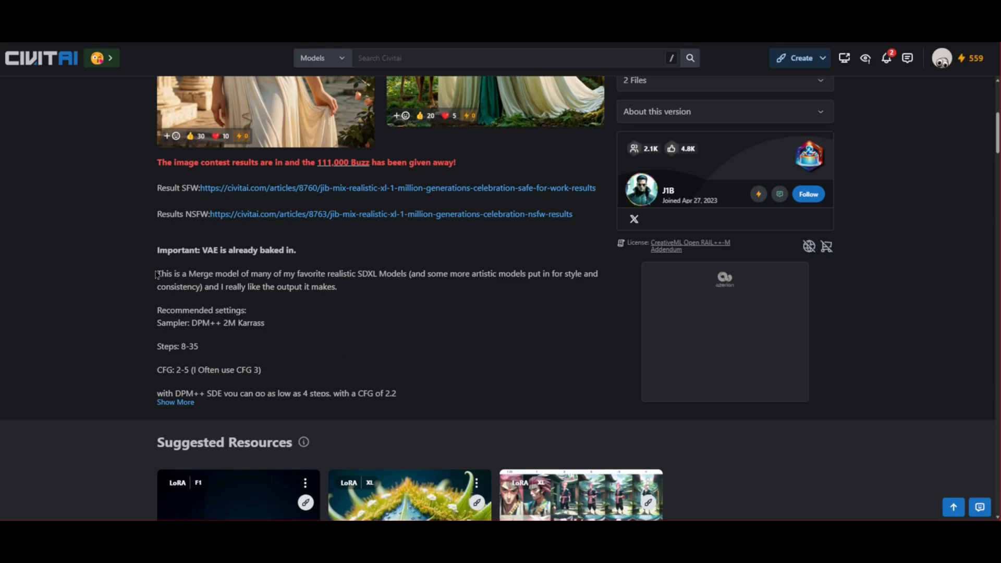
pyautogui.moveTo(159, 270); pyautogui.dragTo(393, 393)
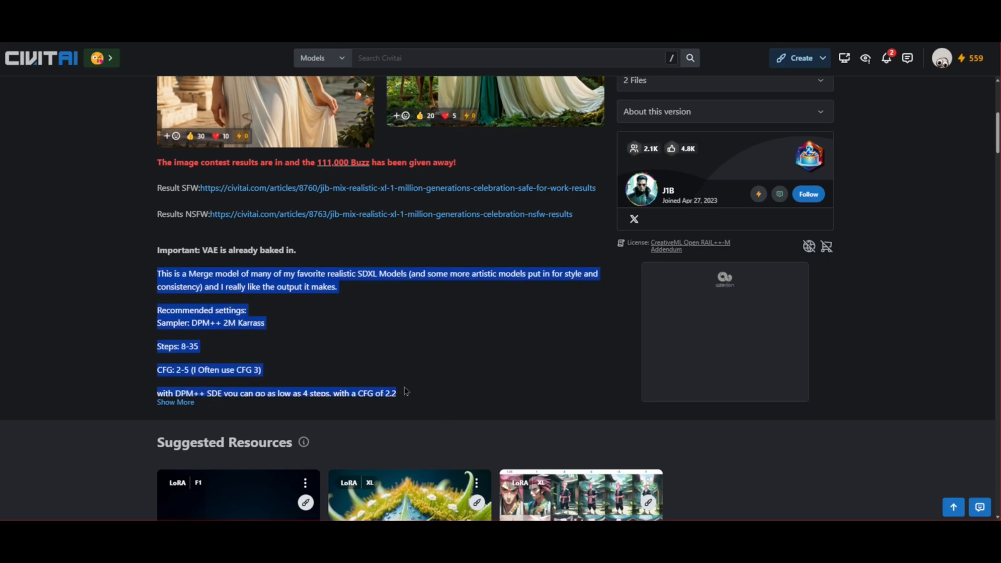
pyautogui.click(162, 256)
pyautogui.moveTo(162, 274); pyautogui.dragTo(399, 403)
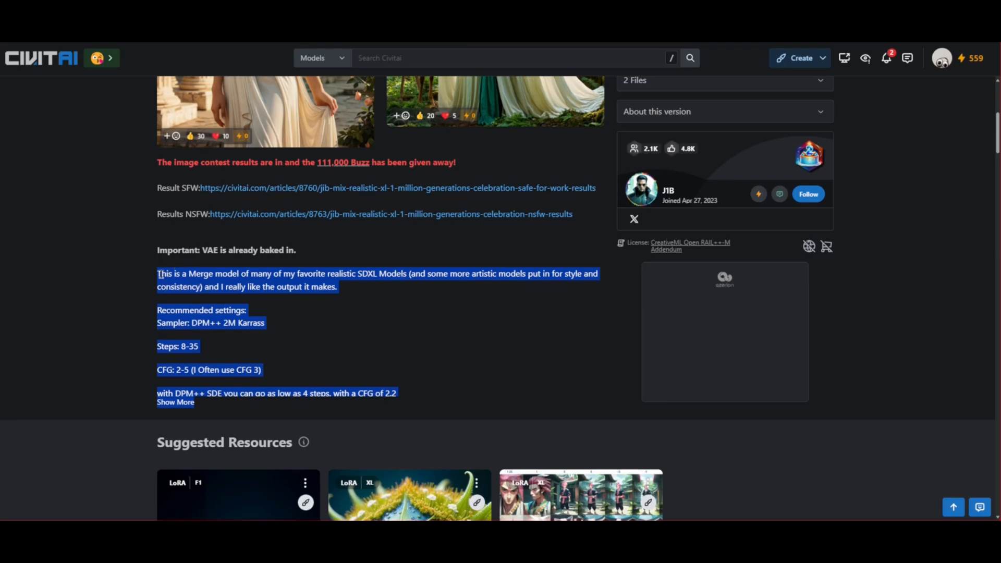
pyautogui.moveTo(153, 255); pyautogui.dragTo(297, 252)
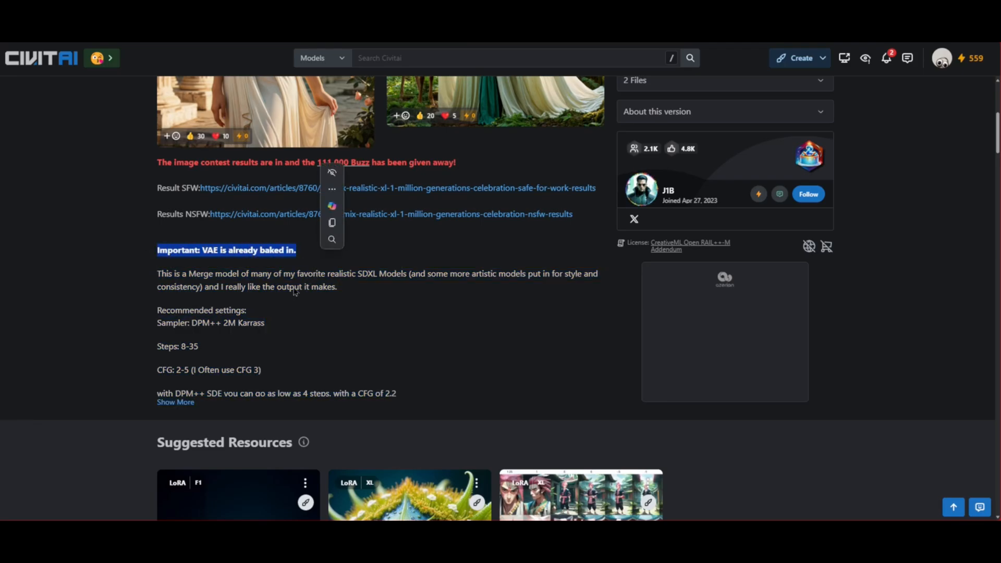
pyautogui.click(163, 292)
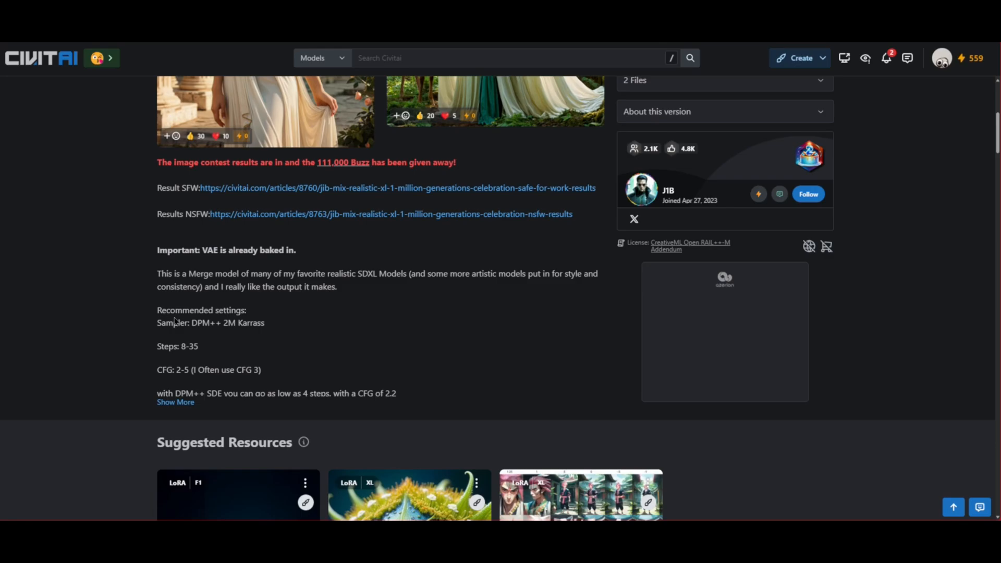
pyautogui.moveTo(160, 322); pyautogui.dragTo(267, 324)
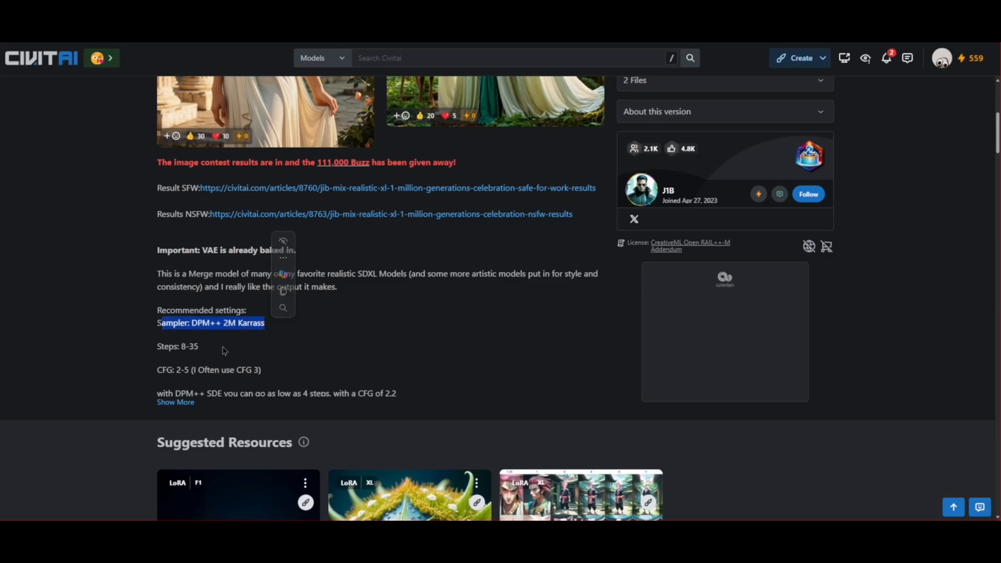
pyautogui.click(196, 349)
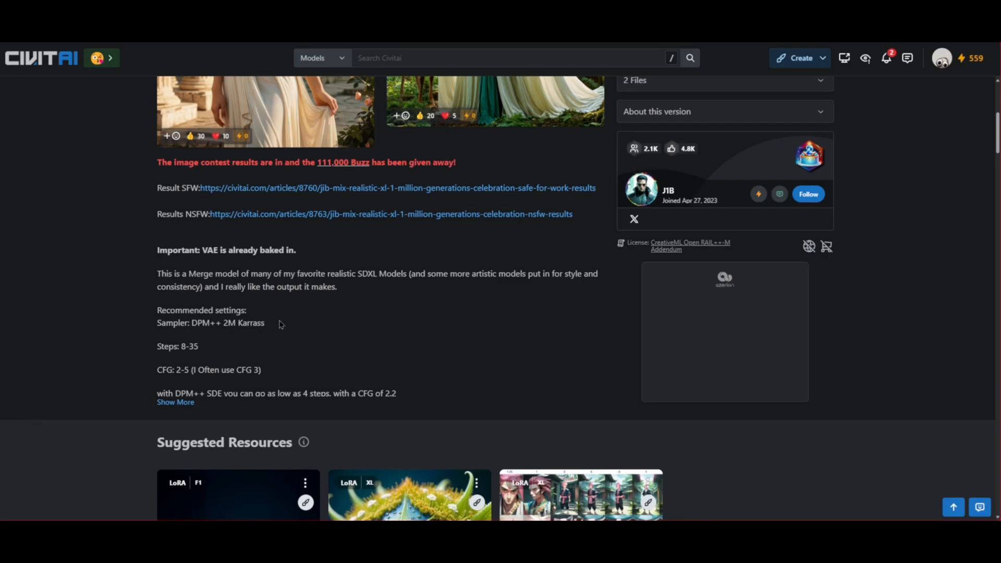
pyautogui.scroll(6, 281, 324)
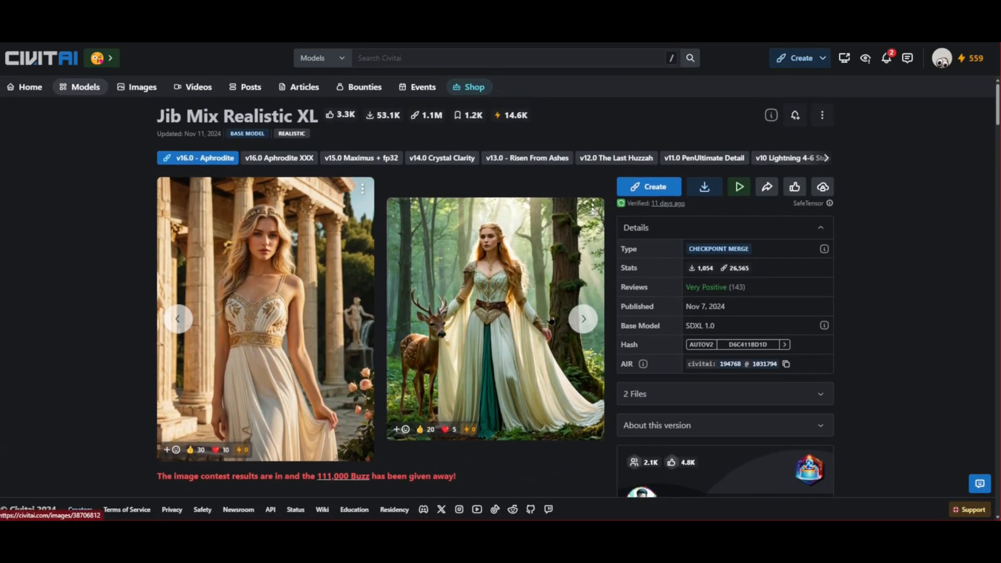
pyautogui.click(584, 319)
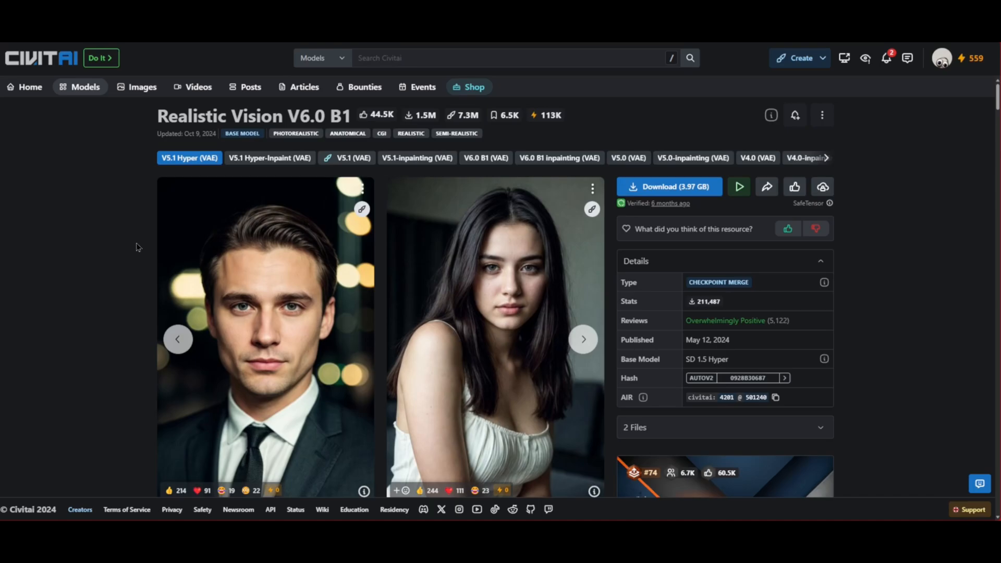
# Step: Browse through the sample images of the Realistic Vision V6.0 B1 model, version V5.1 Hyper (VAE)
pyautogui.click(584, 339)
pyautogui.click(583, 339)
pyautogui.click(584, 339)
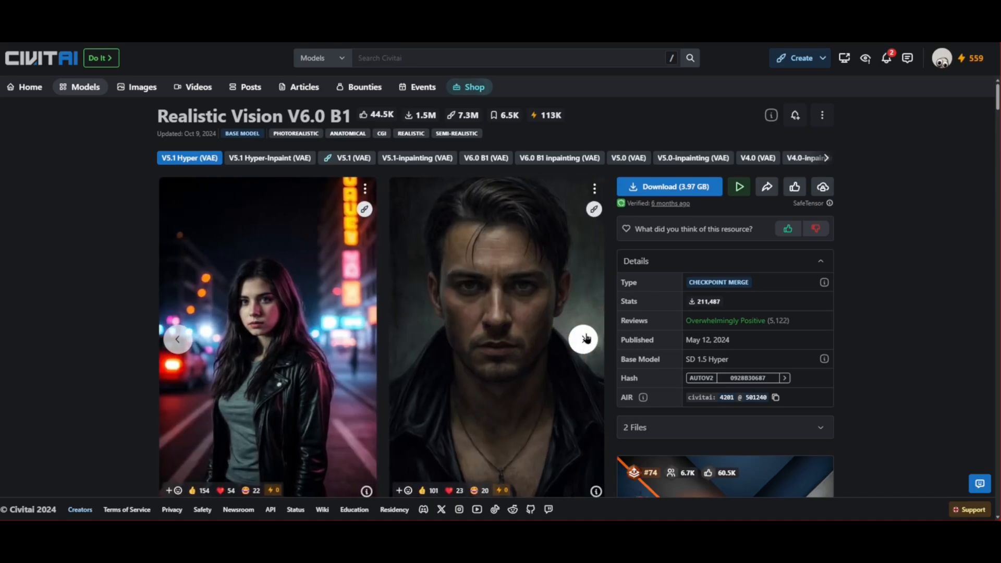
pyautogui.click(584, 339)
pyautogui.click(583, 339)
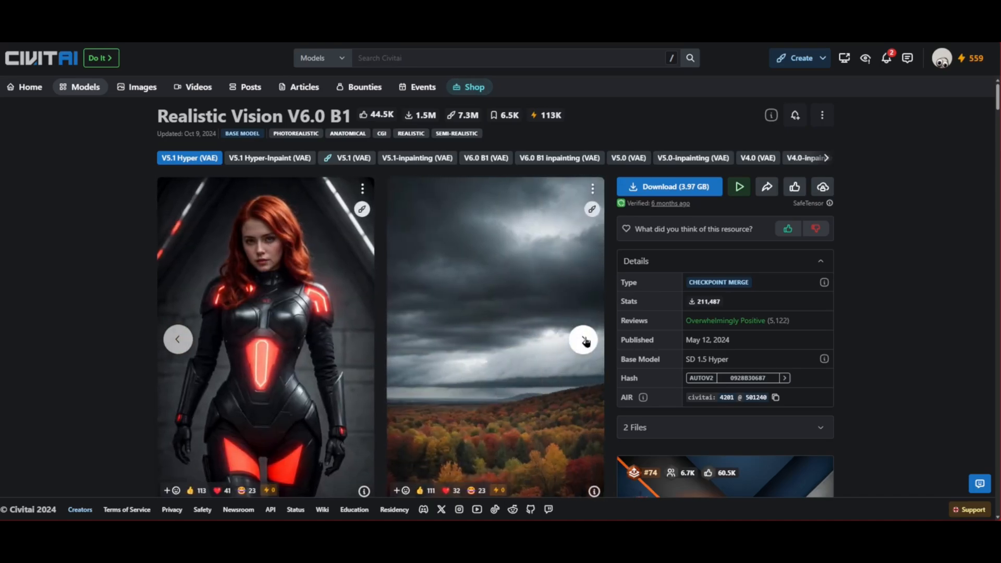
pyautogui.click(584, 340)
pyautogui.click(584, 340)
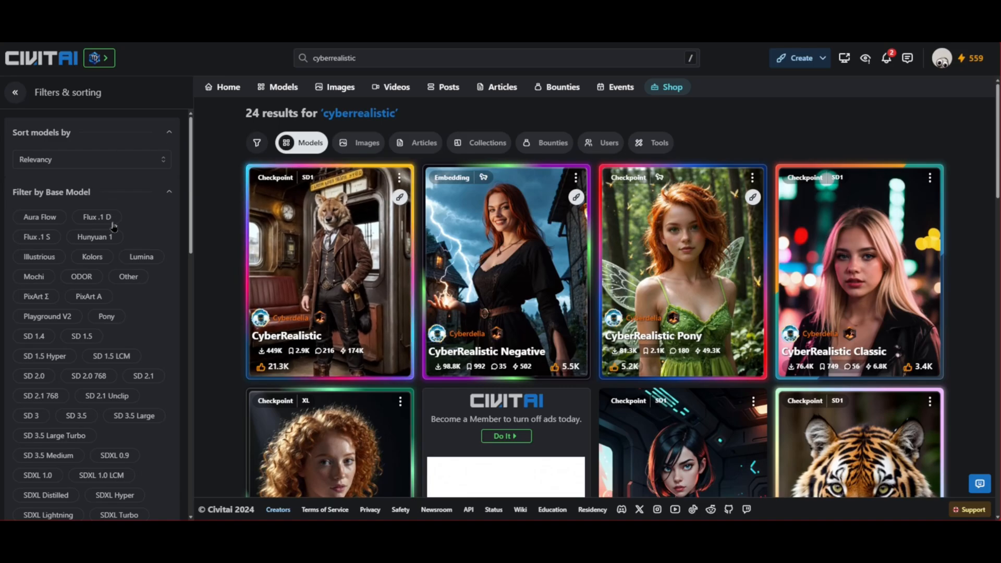
# Step: Look through the filters and cyberrealistic search results, and open the CyberRealistic 2.5D Style model page
pyautogui.scroll(-2, 113, 226)
pyautogui.scroll(-2, 127, 401)
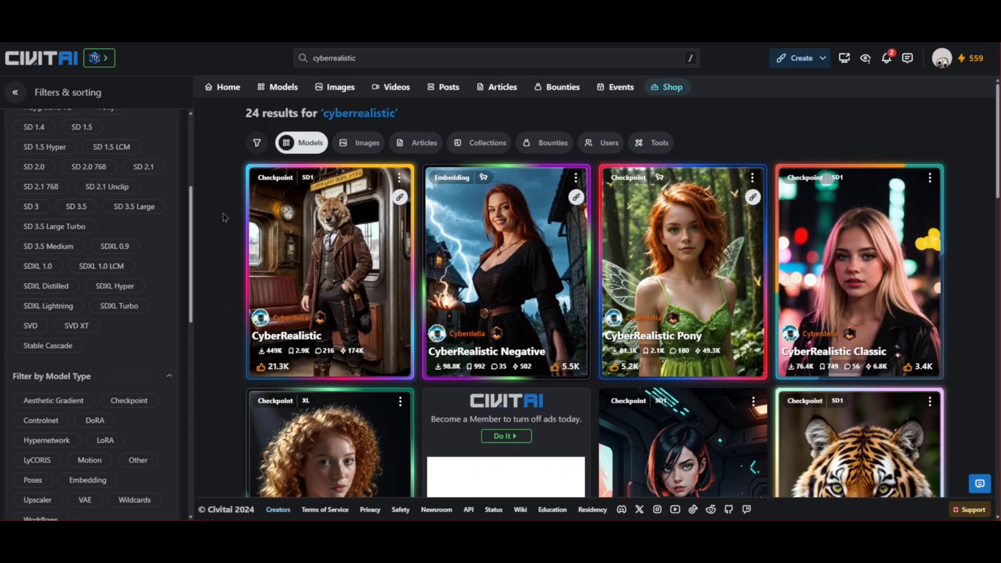
pyautogui.scroll(-4, 441, 290)
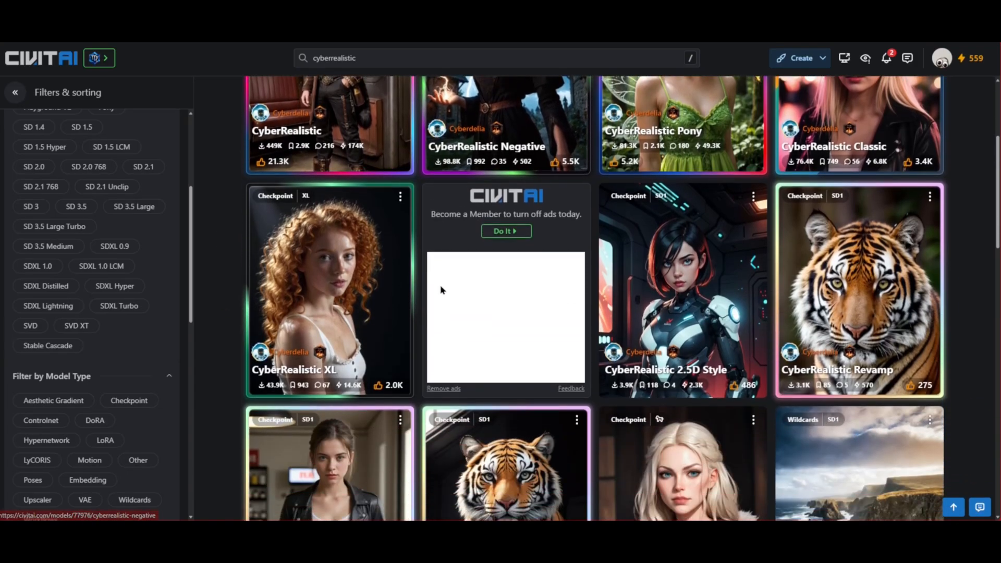
pyautogui.scroll(-2, 441, 290)
pyautogui.click(608, 258)
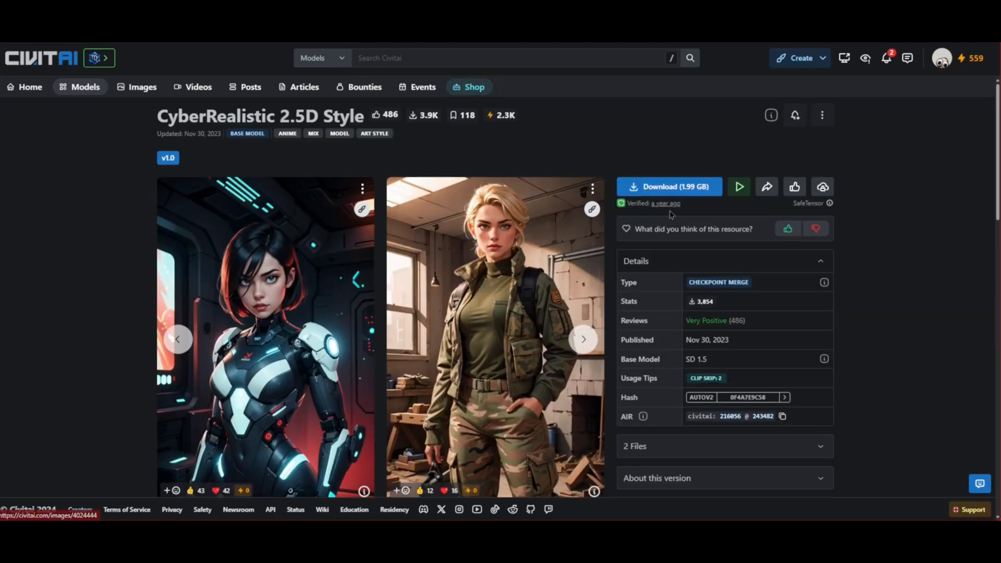
# Step: Download the CyberRealistic 2.5D Style model, and on the resource page go to the Lora's and VAE's links
pyautogui.click(675, 194)
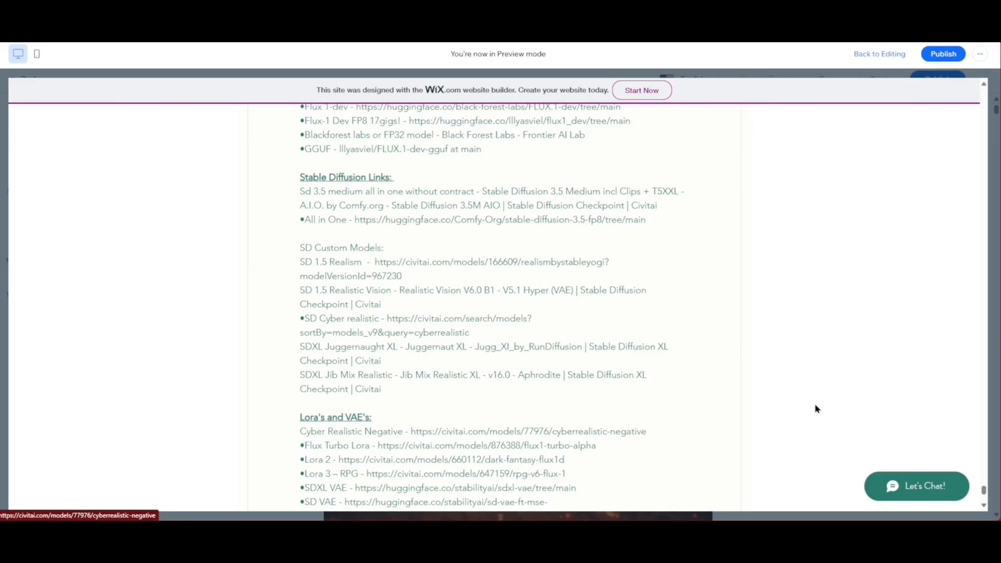
pyautogui.scroll(-3, 476, 285)
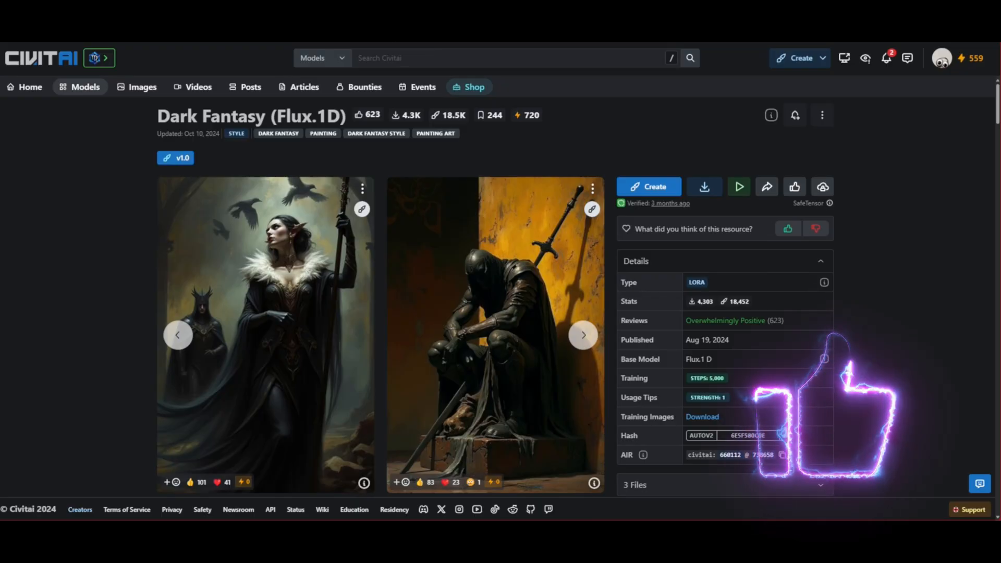
# Step: Review the Dark Fantasy (Flux.1D) and FLUX.1-Turbo-Alpha LoRA pages on Civitai, including their sample images and descriptions
pyautogui.scroll(-2, 434, 181)
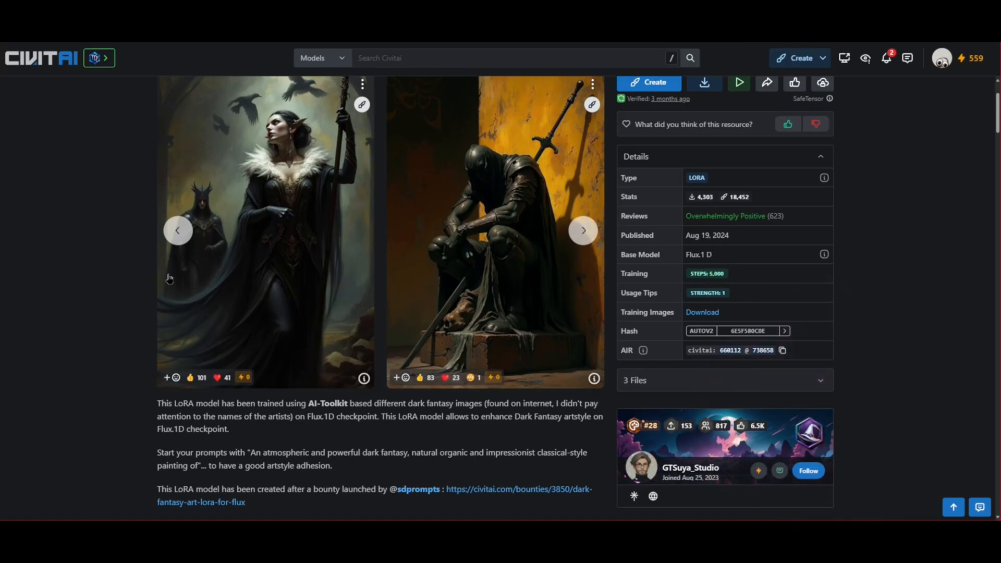
pyautogui.scroll(1, 89, 319)
pyautogui.scroll(1, 89, 319)
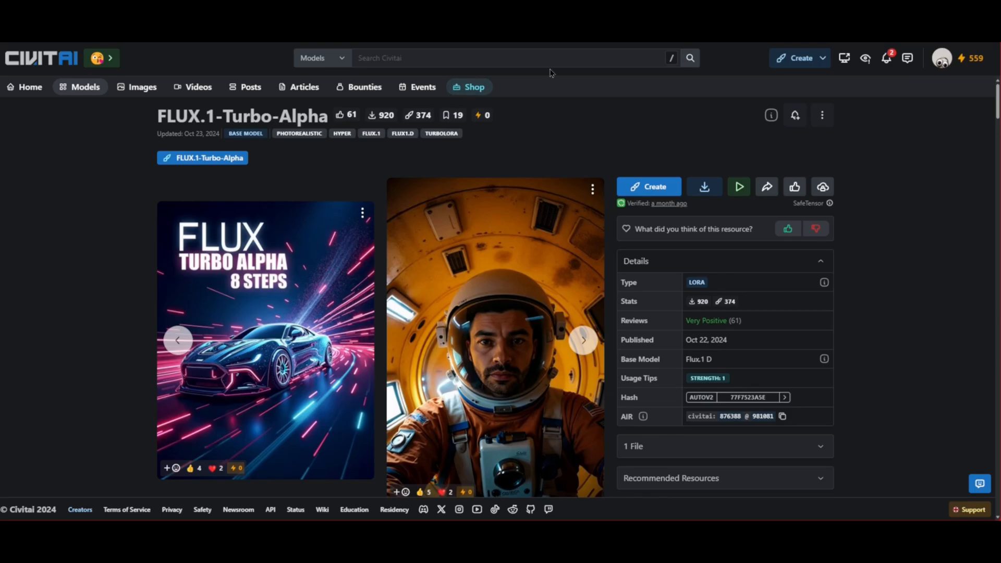
pyautogui.scroll(-6, 500, 178)
pyautogui.scroll(4, 500, 178)
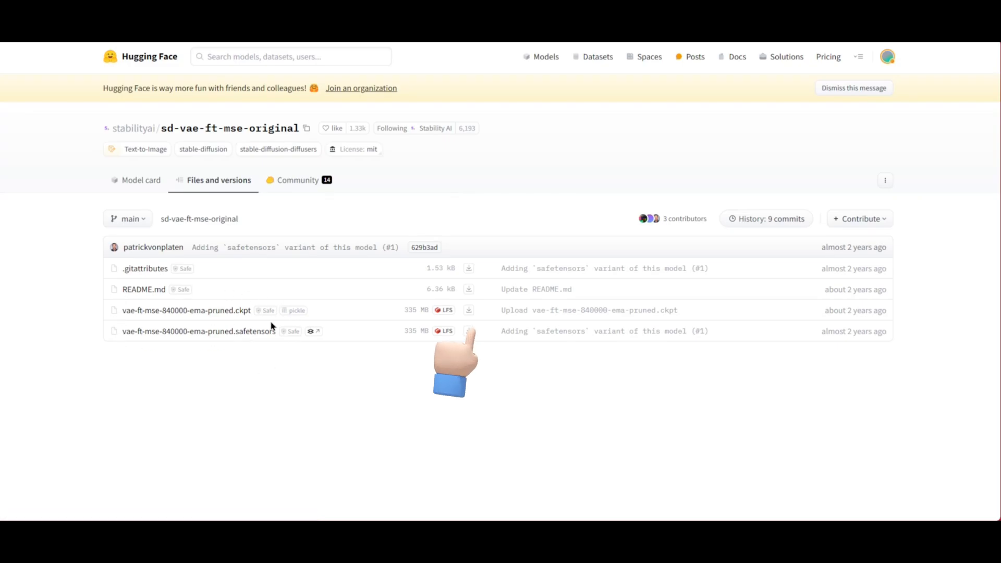
# Step: Download vae-ft-mse-840000-ema-pruned.safetensors from the sd-vae-ft-mse-original repository on Hugging Face
pyautogui.click(469, 331)
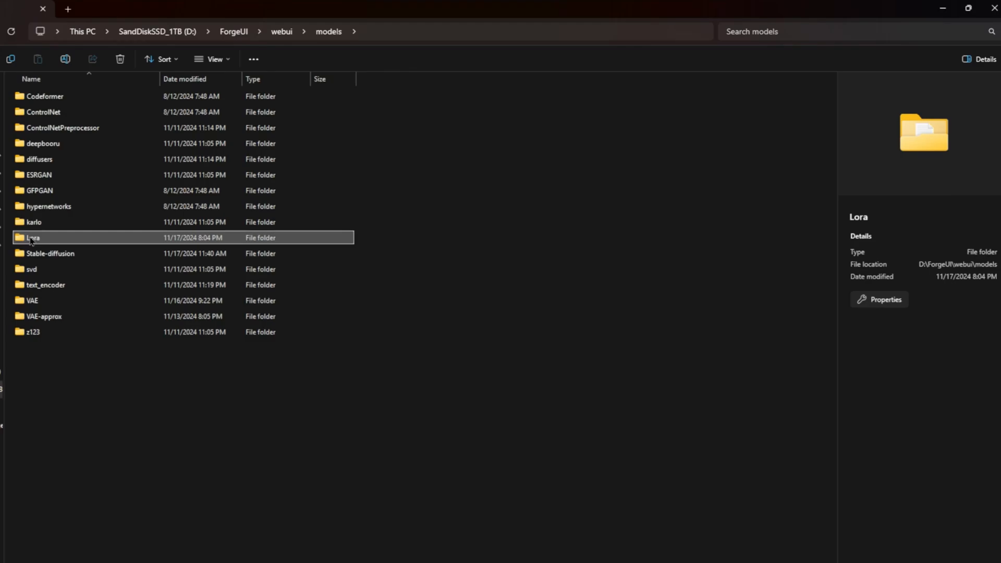
# Step: Trace the folder path from ForgeUI through webui and models to the Lora folder and view its contents
pyautogui.press('Return')
pyautogui.hotkey('alt', 'Up')
pyautogui.hotkey('alt', 'Up')
pyautogui.hotkey('alt', 'Up')
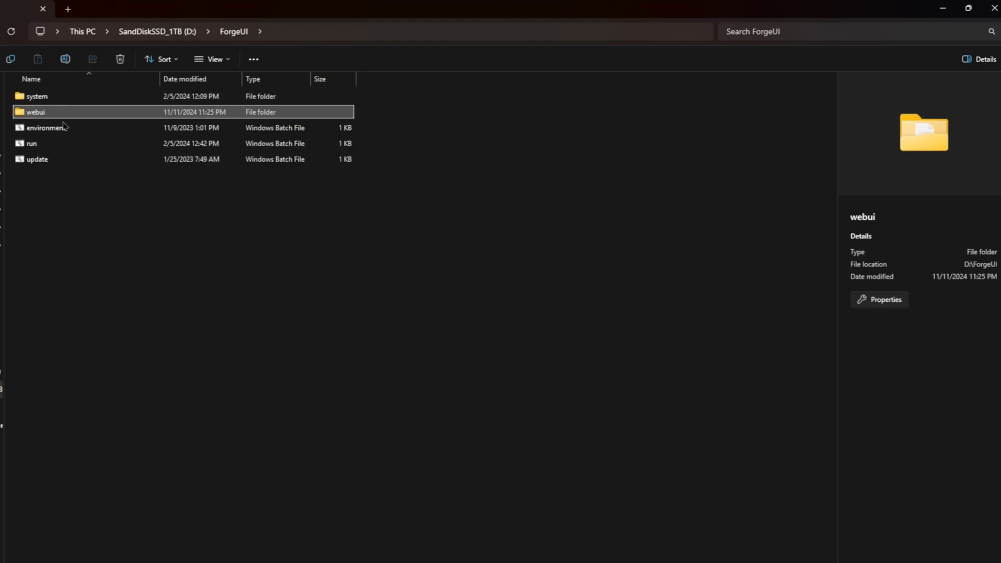
pyautogui.doubleClick(35, 113)
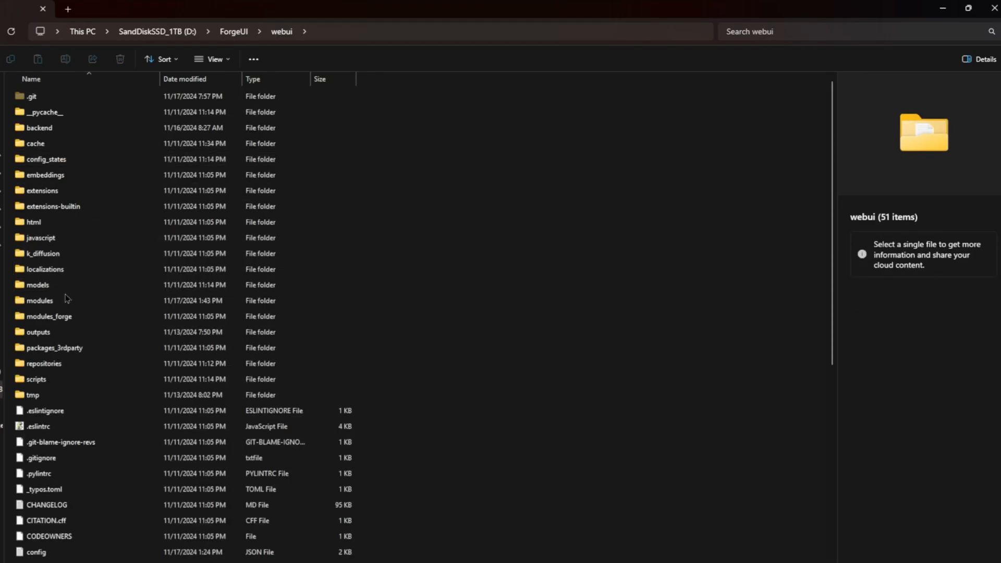
pyautogui.click(62, 301)
pyautogui.doubleClick(37, 285)
pyautogui.doubleClick(34, 238)
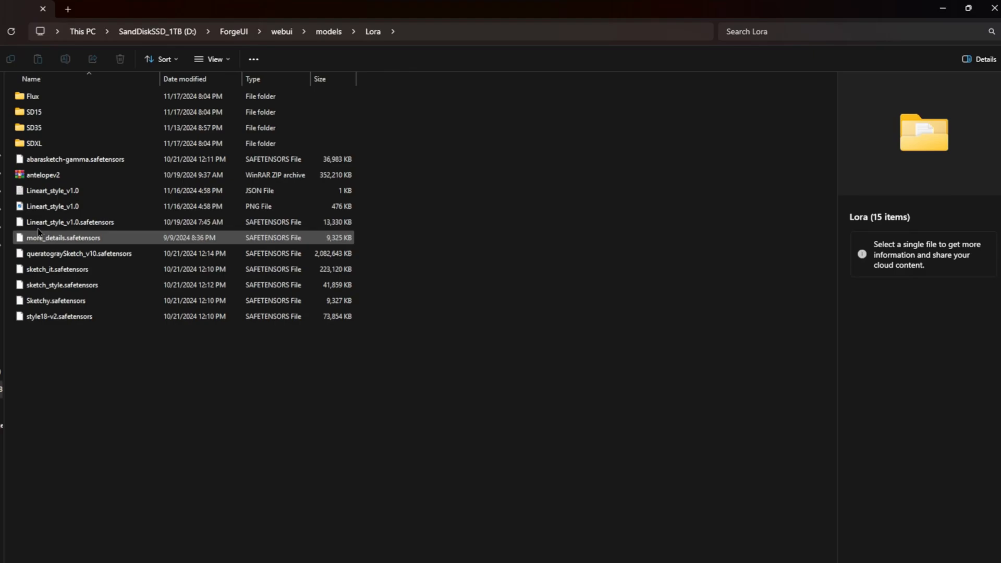
# Step: Examine the files in the VAE and text_encoder folders inside the models folder
pyautogui.hotkey('alt', 'Up')
pyautogui.click(35, 302)
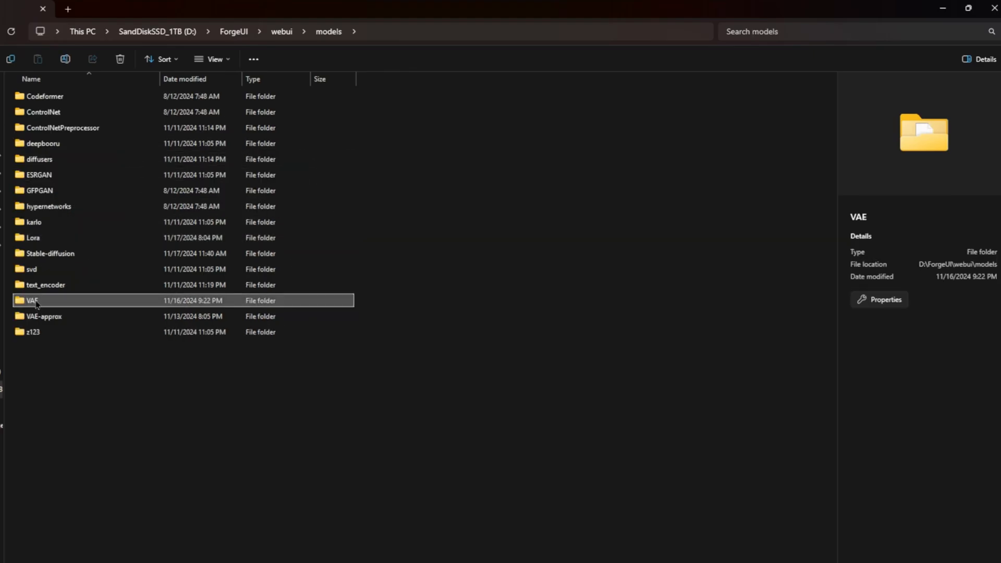
pyautogui.doubleClick(36, 303)
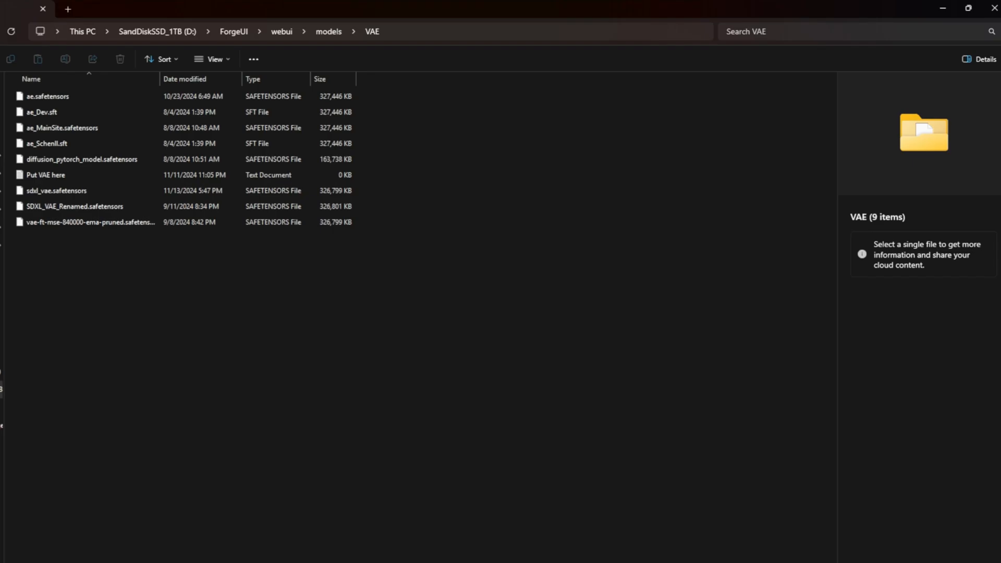
pyautogui.hotkey('alt', 'Left')
pyautogui.doubleClick(53, 288)
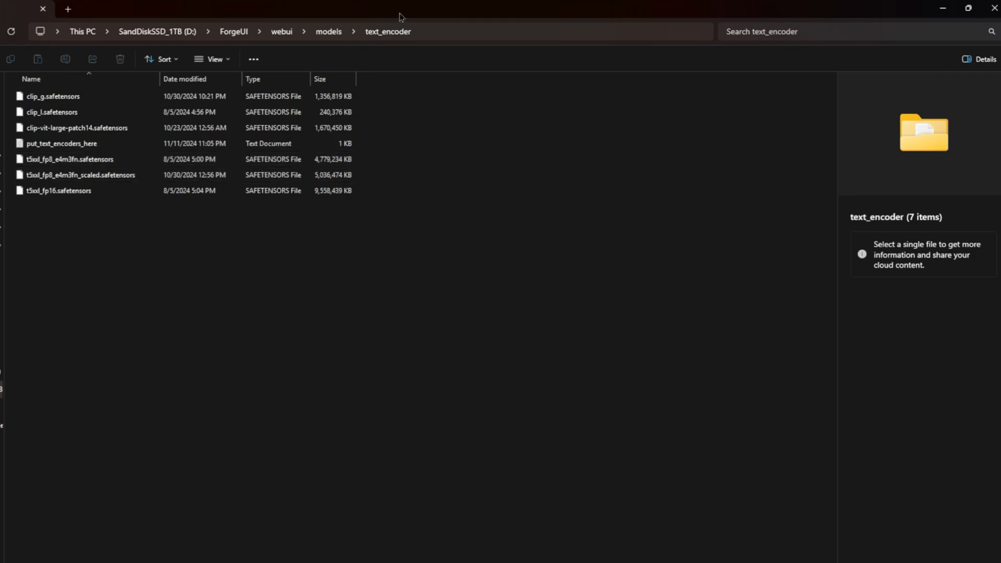
# Step: Return to the models folder and inspect the Stable-diffusion folder and its SDXL subfolder
pyautogui.click(329, 32)
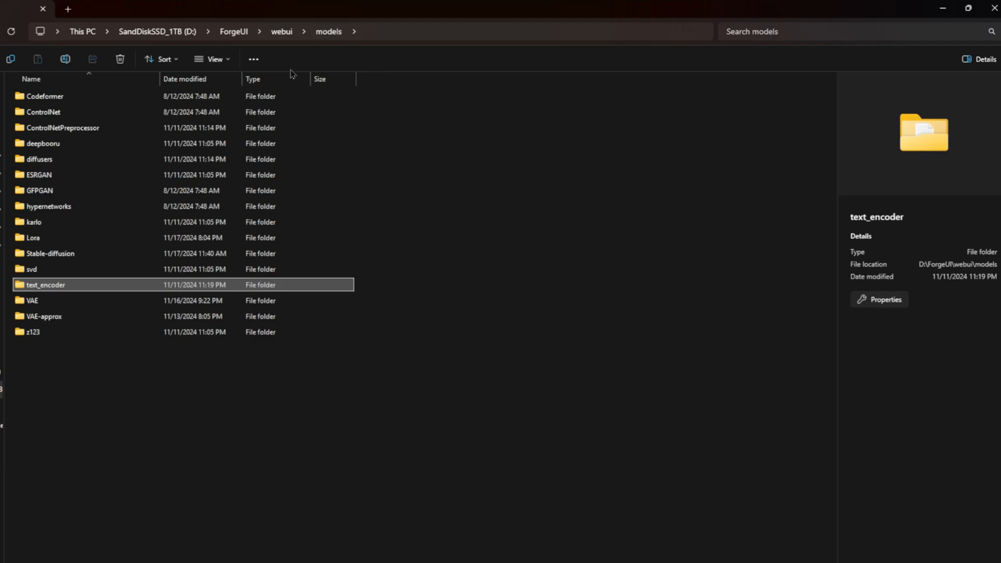
pyautogui.doubleClick(65, 255)
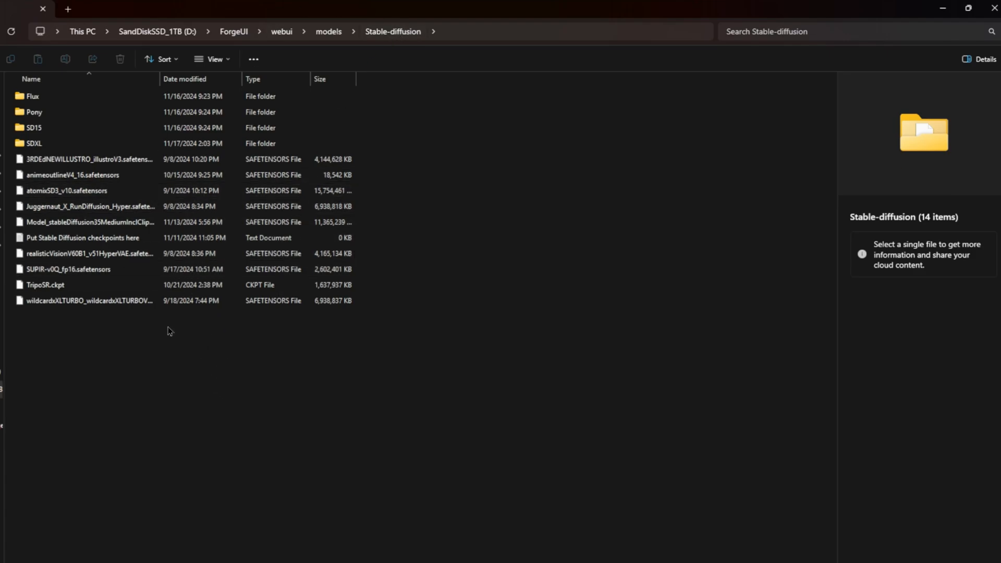
pyautogui.doubleClick(45, 143)
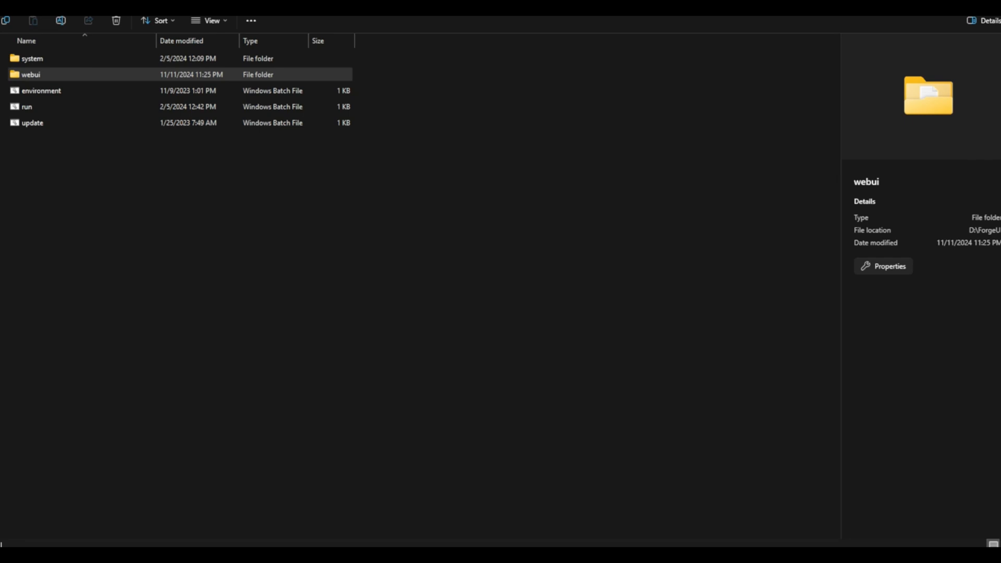
# Step: Launch Forge with the run batch file in the ForgeUI folder, and bring up its console window to view the startup log
pyautogui.click(104, 168)
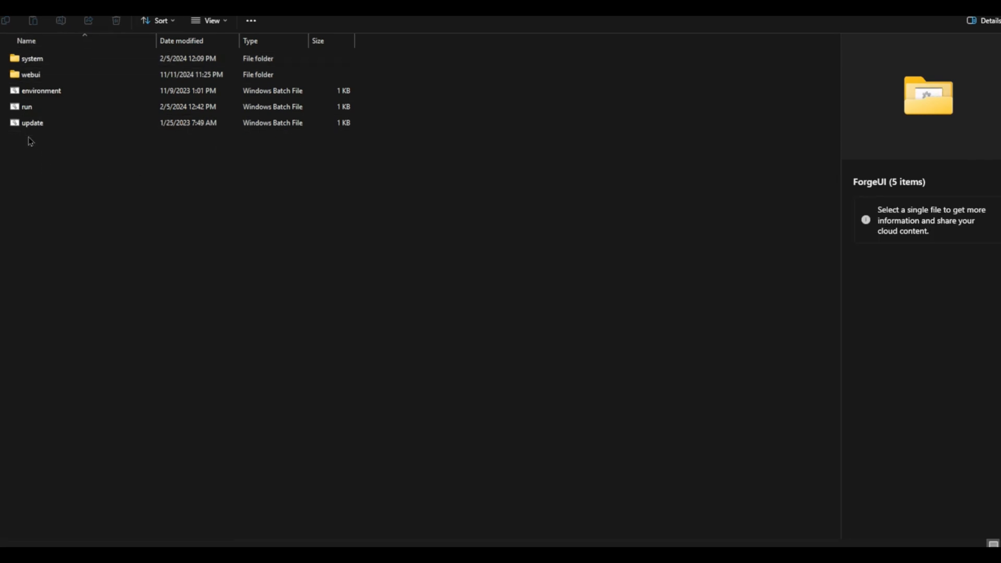
pyautogui.click(32, 109)
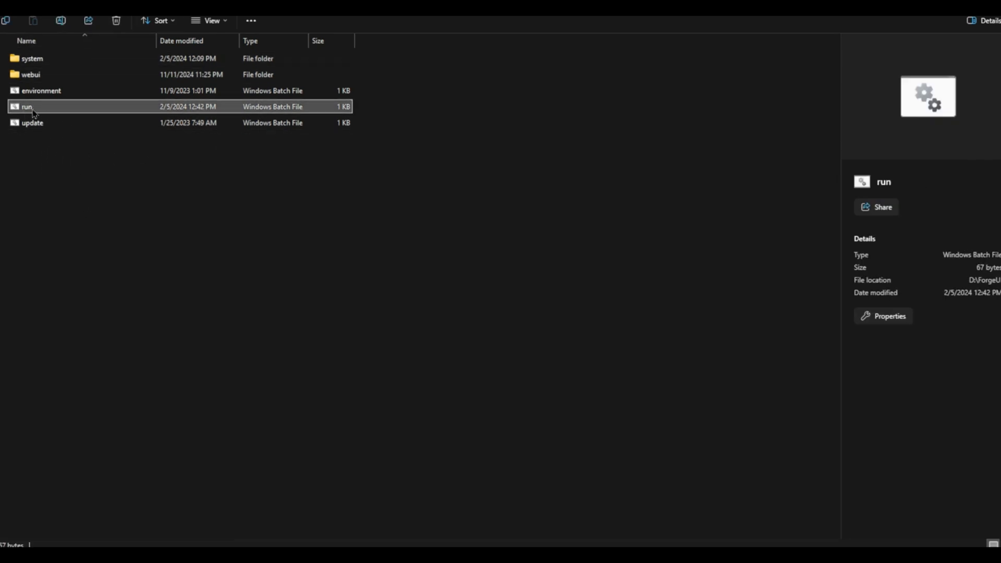
pyautogui.doubleClick(33, 107)
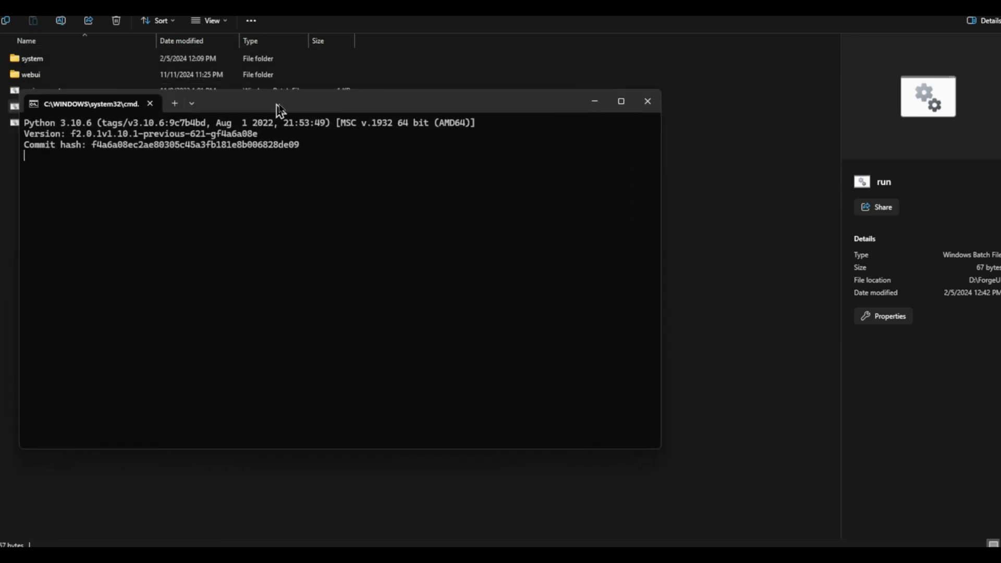
pyautogui.moveTo(292, 130)
pyautogui.mouseDown()
pyautogui.moveTo(280, 143)
pyautogui.moveTo(230, 139)
pyautogui.moveTo(295, 131)
pyautogui.mouseUp()
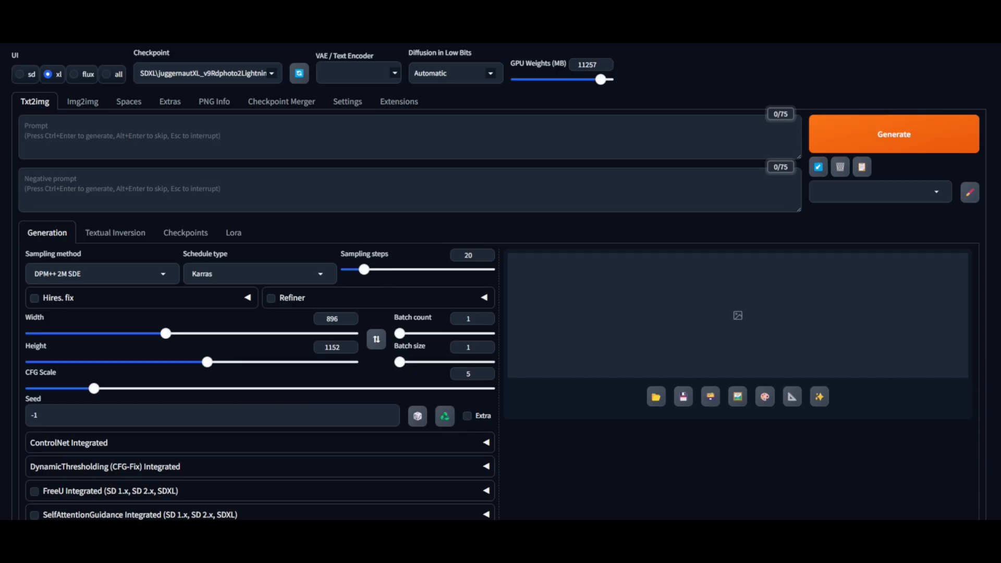
pyautogui.hotkey('alt', 'Tab')
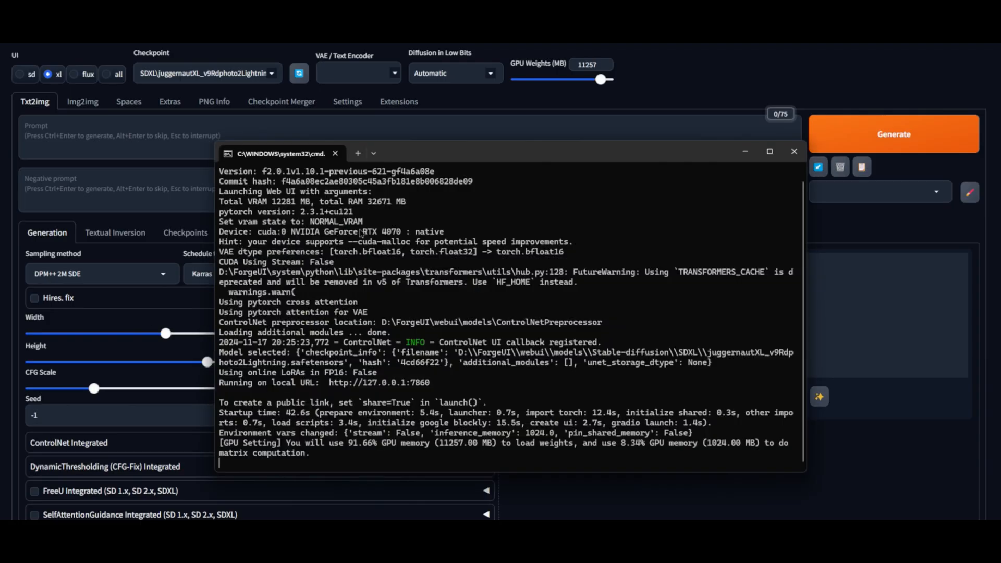
pyautogui.moveTo(497, 151); pyautogui.dragTo(356, 75)
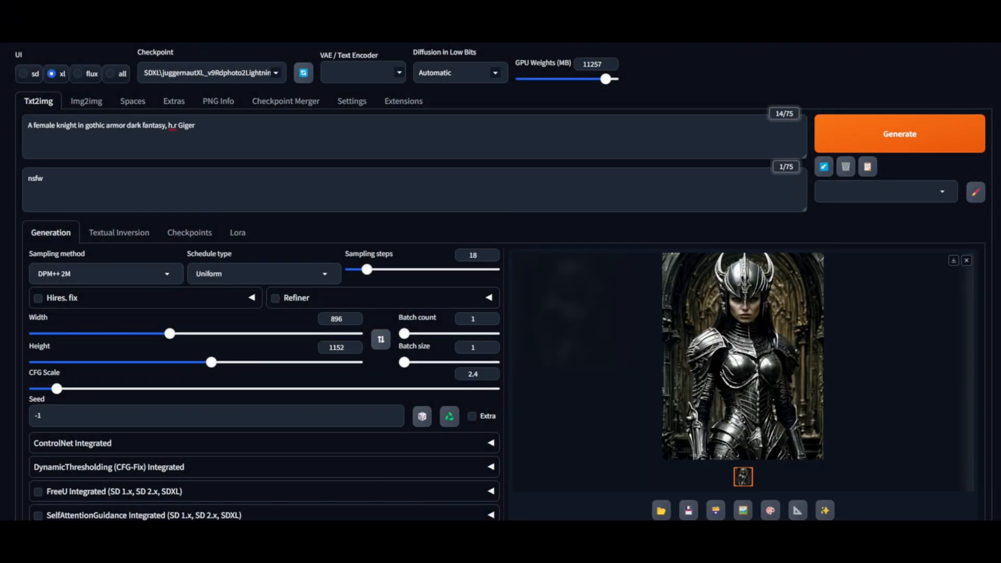
# Step: Highlight the UI preset label and look through the available checkpoints without changing the selected one
pyautogui.doubleClick(19, 55)
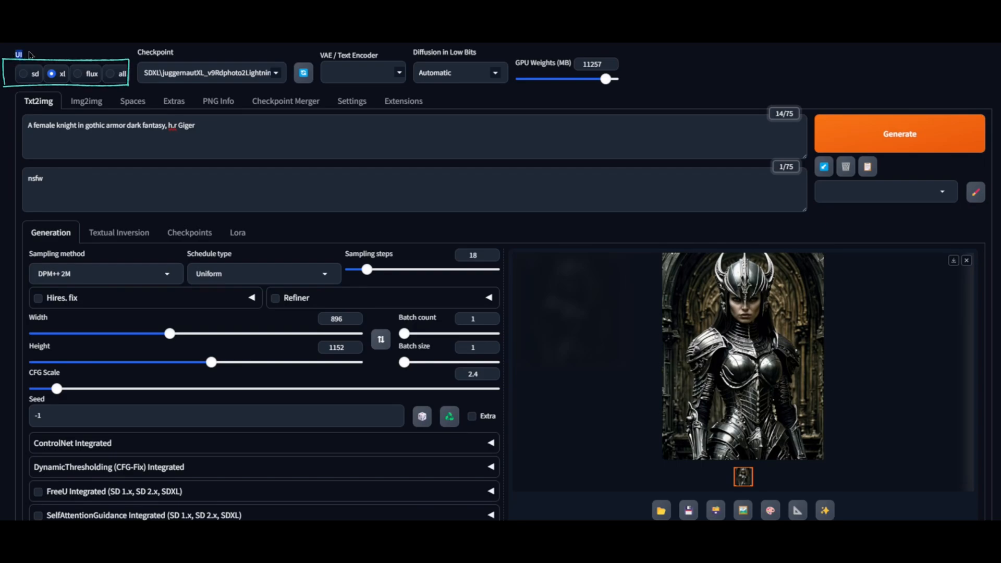
pyautogui.click(41, 57)
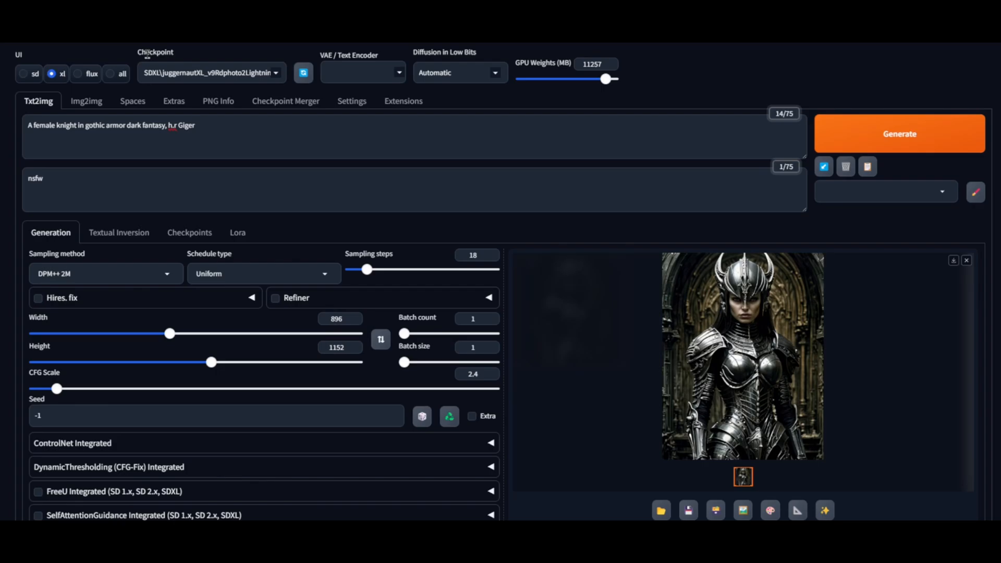
pyautogui.click(157, 73)
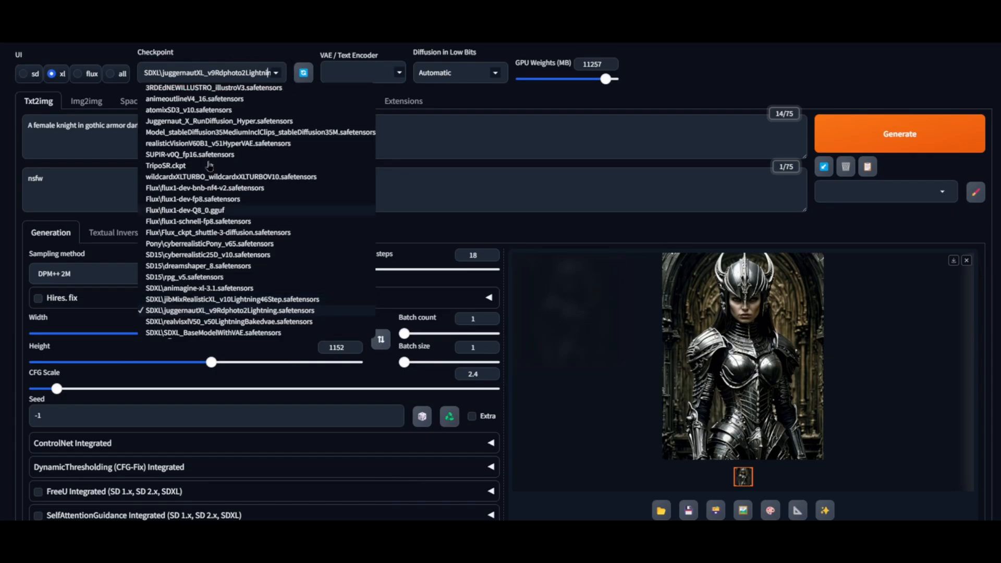
pyautogui.click(215, 52)
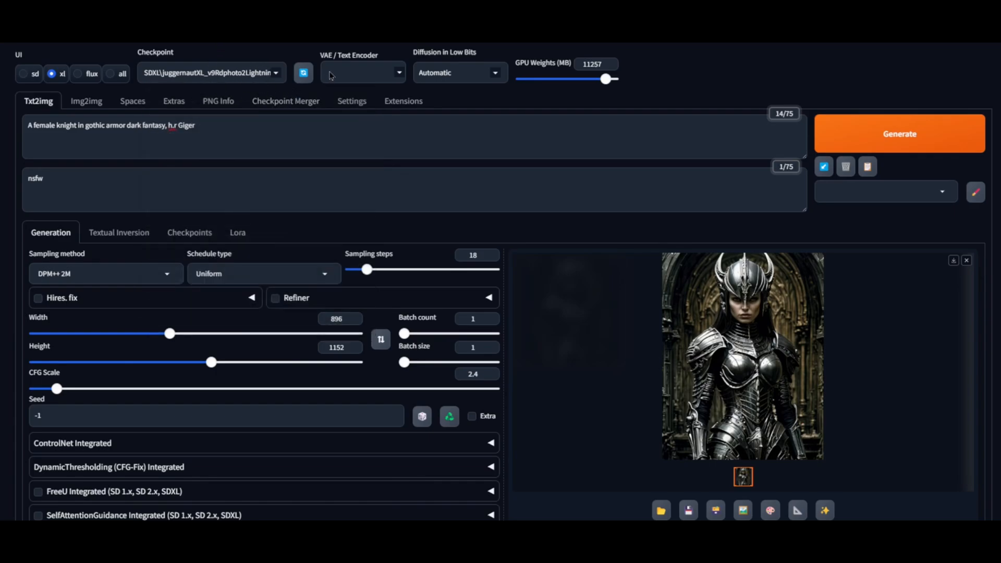
# Step: Select sdxl_vae.safetensors as the VAE for the Juggernaut XL checkpoint
pyautogui.click(388, 72)
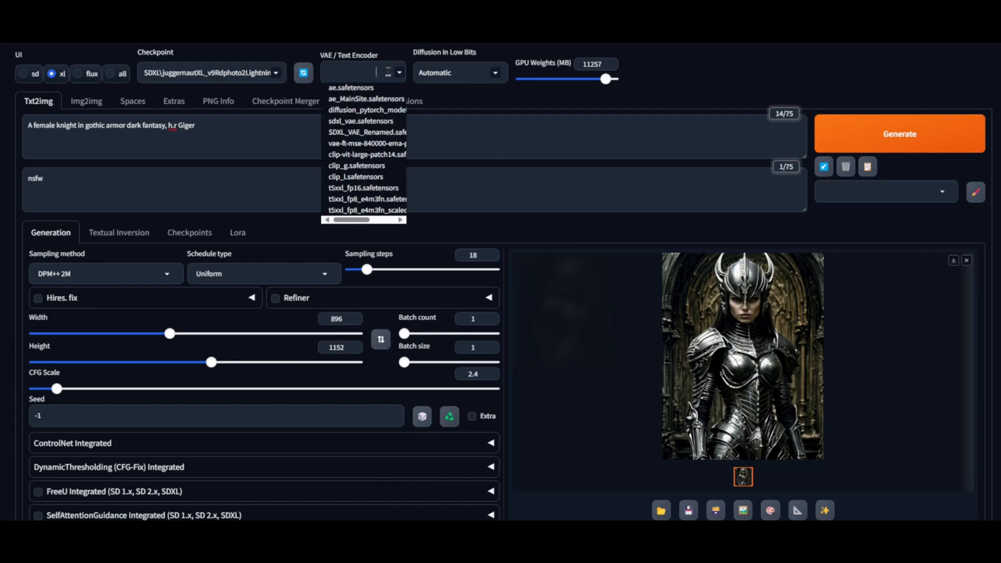
pyautogui.click(353, 121)
# Step: Load the Flux_ckpt_shuttle-3-diffusion checkpoint and replace the VAE / Text Encoder selection with ae, clip_l and t5xxl_fp8_e4m3fn safetensors
pyautogui.click(276, 72)
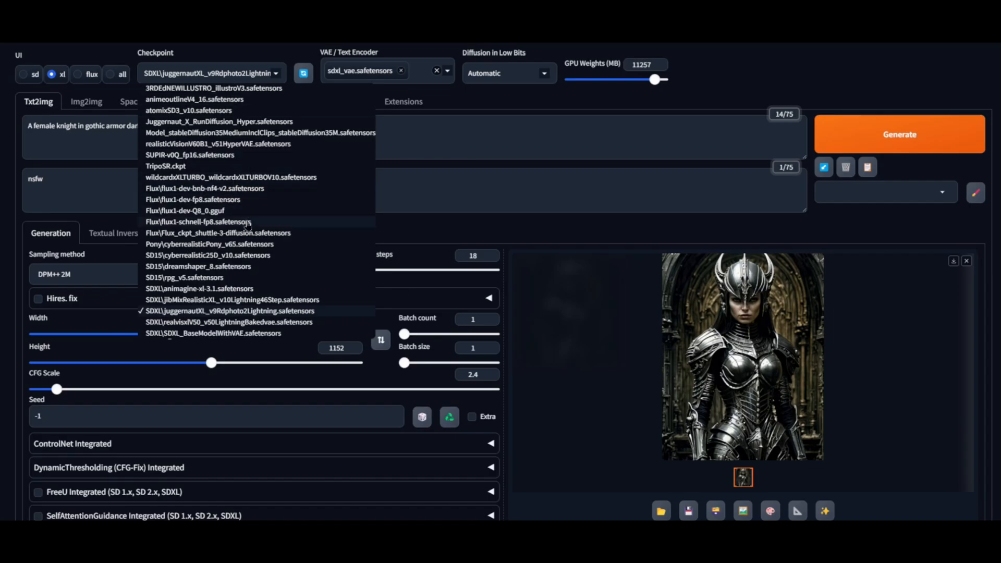
pyautogui.click(225, 233)
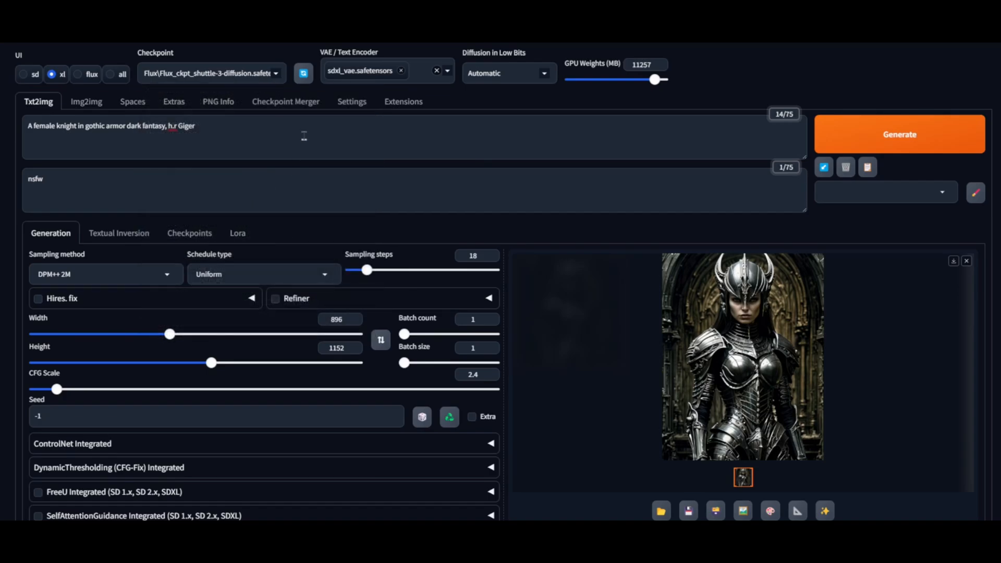
pyautogui.click(355, 78)
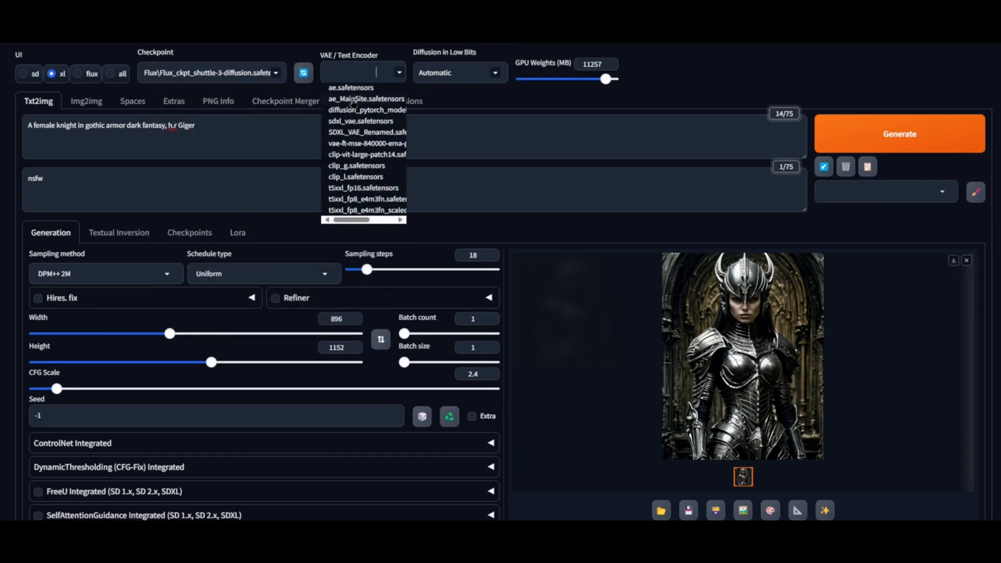
pyautogui.click(349, 89)
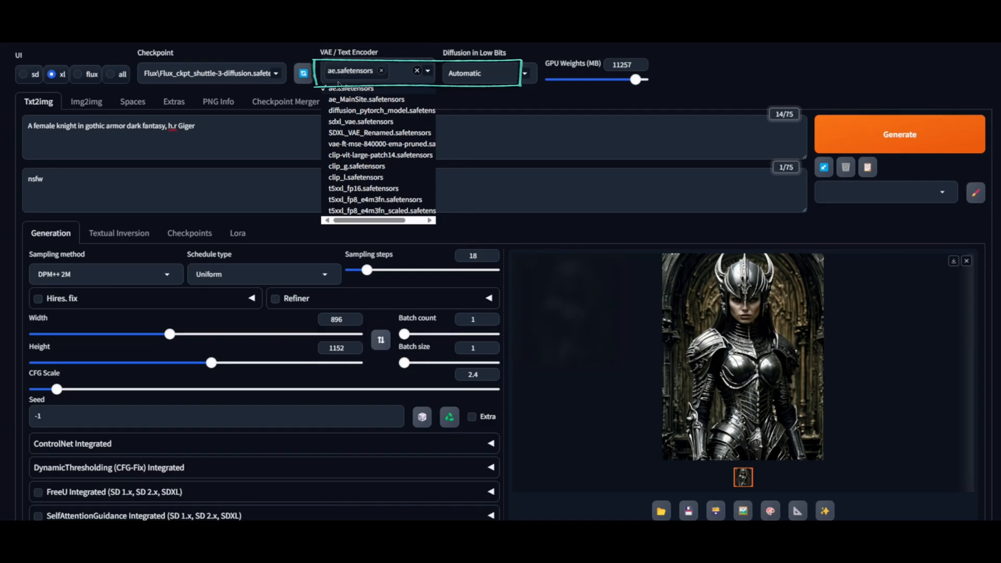
pyautogui.click(359, 177)
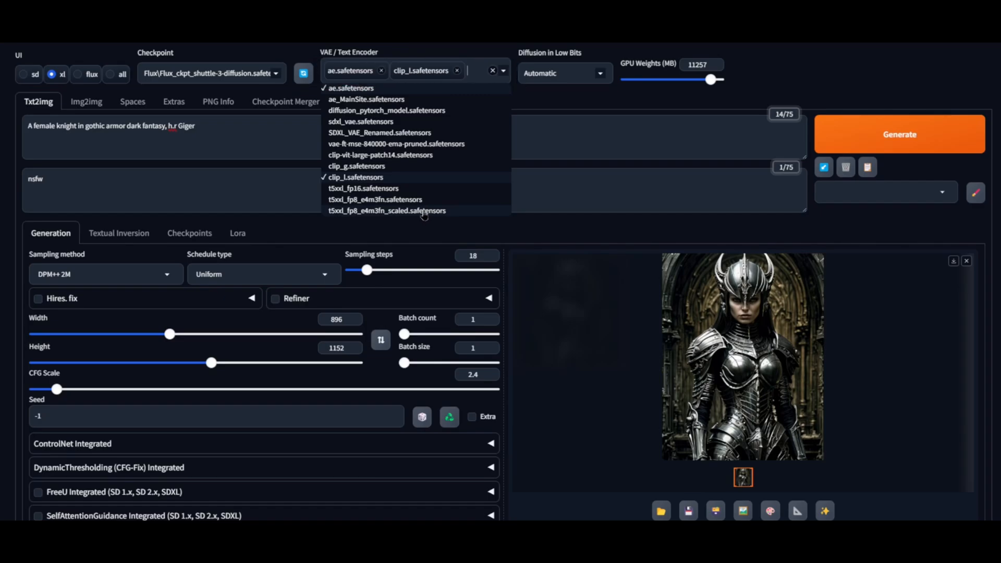
pyautogui.click(363, 199)
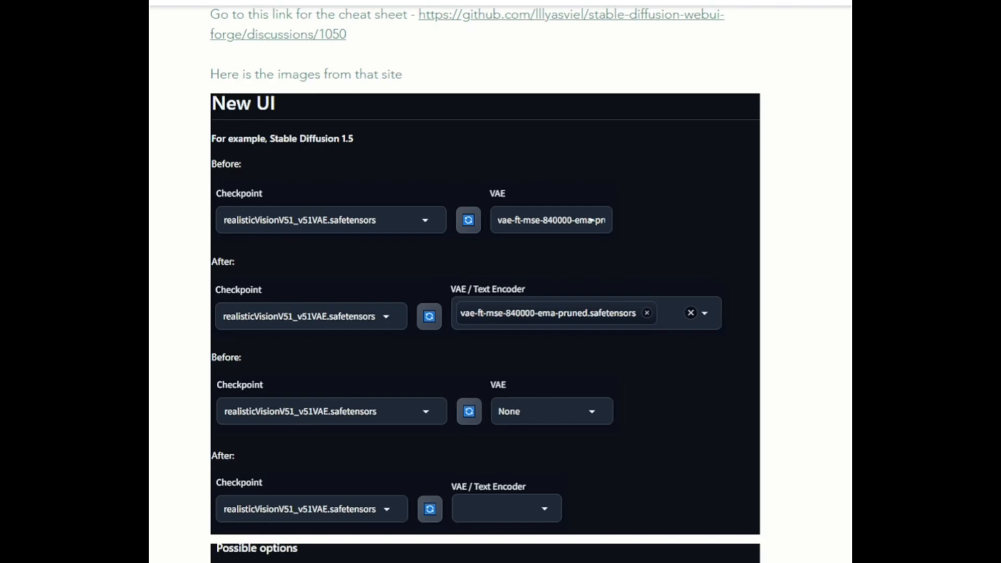
# Step: Look through the cheat sheet images of checkpoint and VAE / Text Encoder combinations on the resource page
pyautogui.scroll(-8, 647, 208)
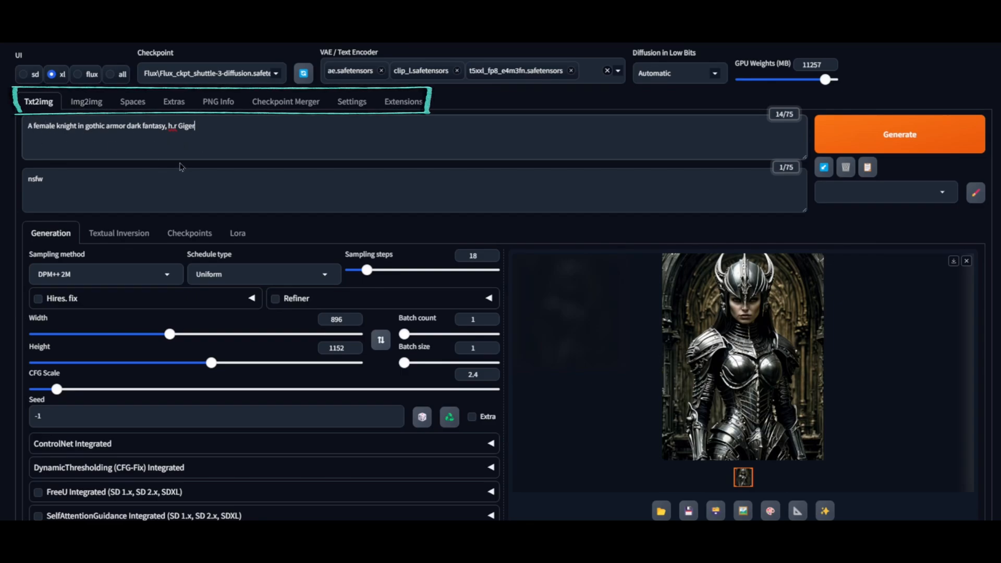
# Step: Look through the available prompt styles without applying one
pyautogui.click(77, 182)
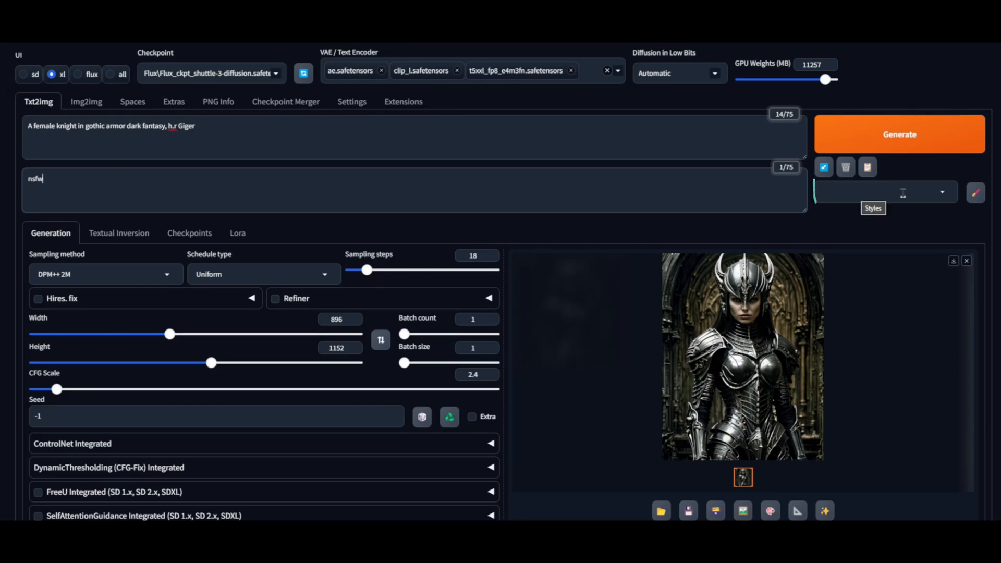
pyautogui.click(942, 194)
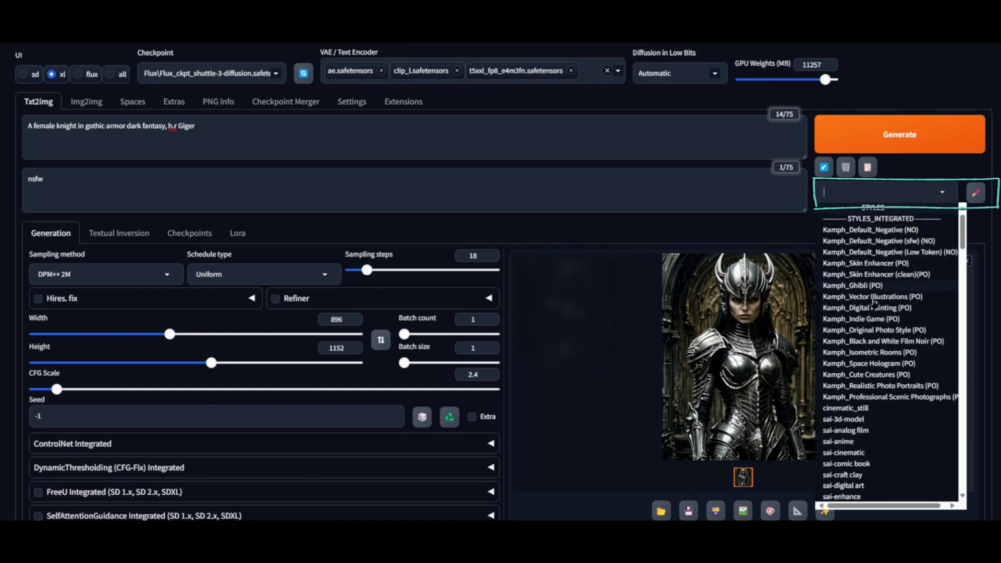
pyautogui.scroll(-4, 871, 313)
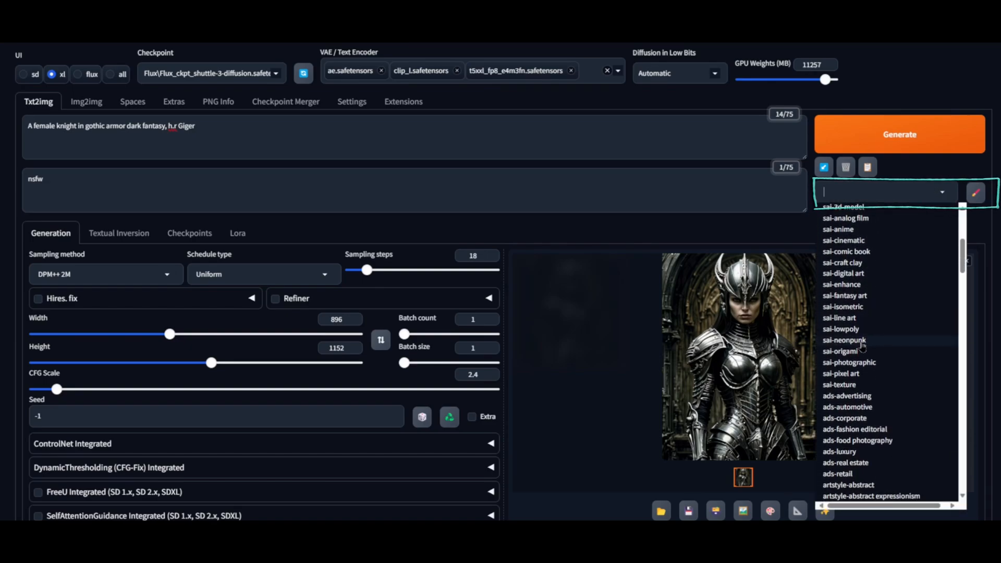
pyautogui.scroll(-5, 865, 355)
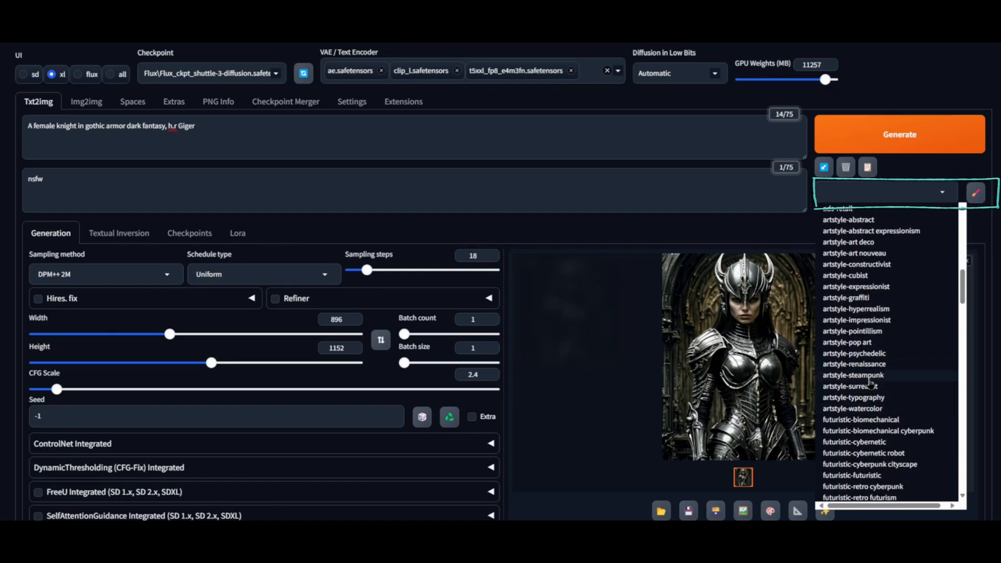
pyautogui.scroll(-2, 869, 388)
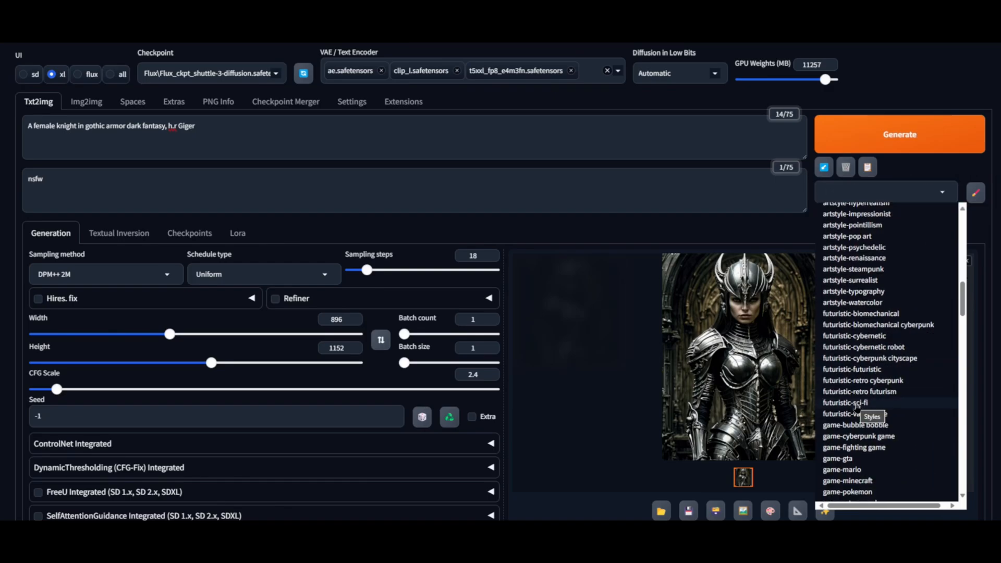
pyautogui.scroll(-10, 858, 406)
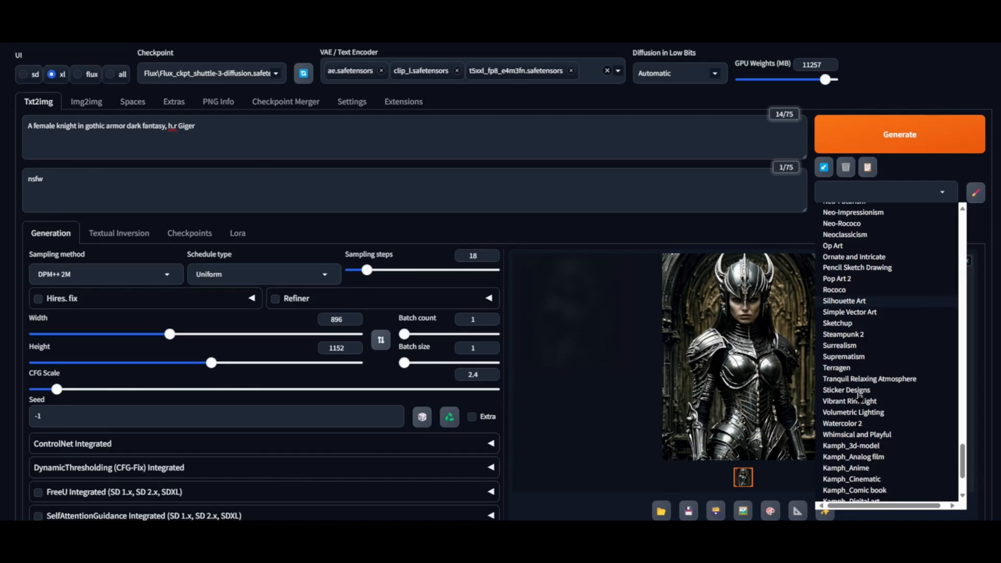
pyautogui.scroll(-3, 860, 394)
pyautogui.scroll(10, 866, 395)
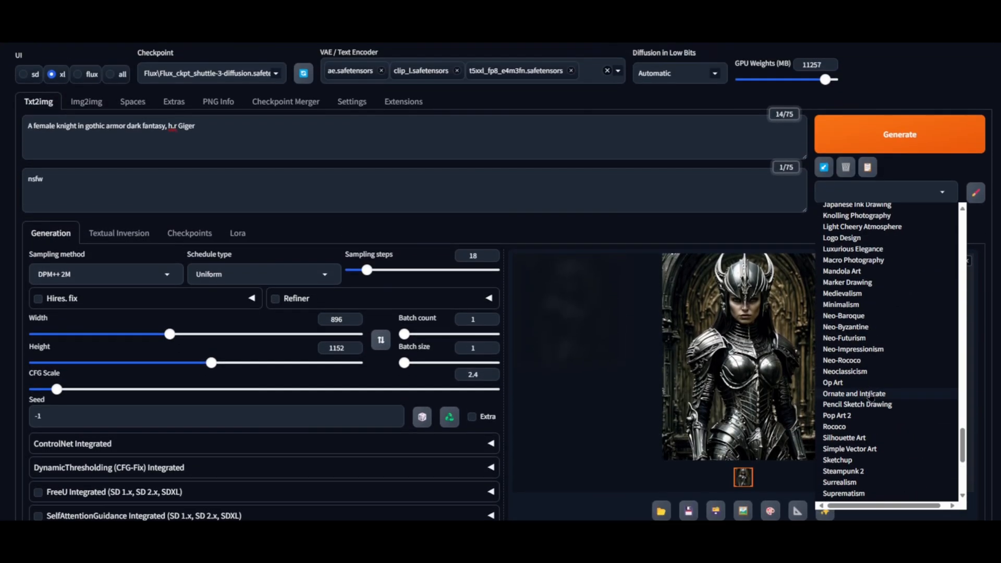
pyautogui.click(282, 124)
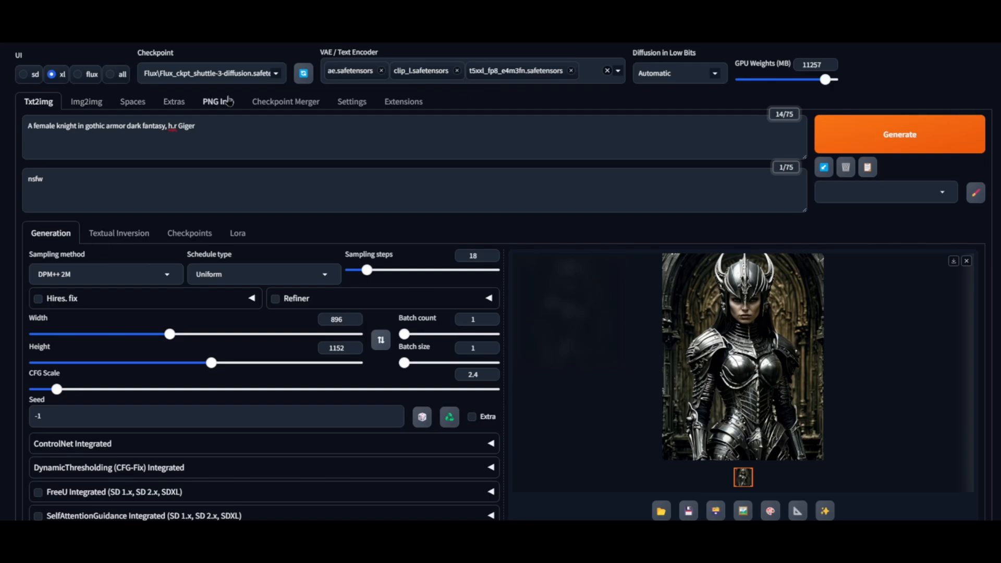
# Step: Look at the Textual Inversion, Checkpoints and Lora pages and the generation settings
pyautogui.click(133, 239)
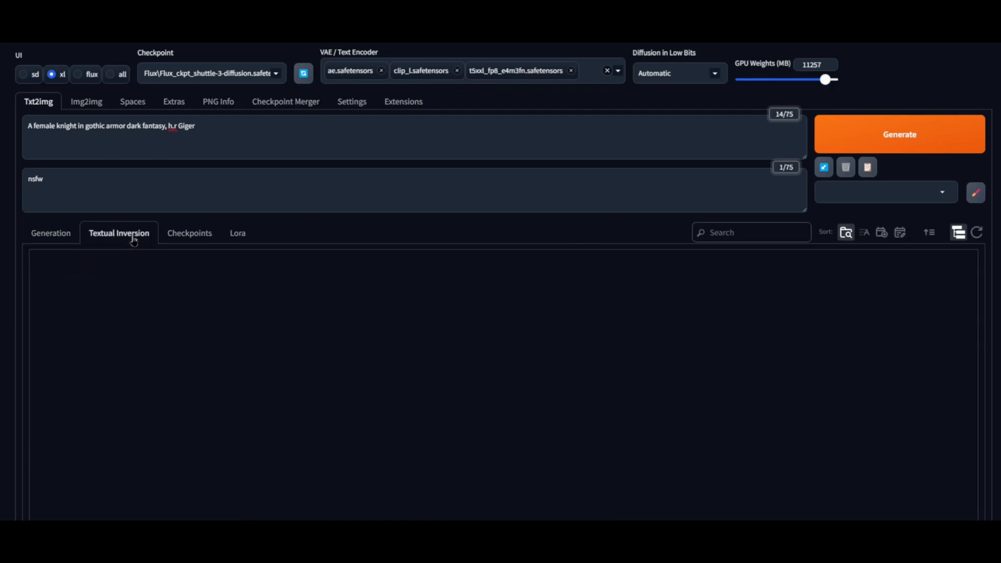
pyautogui.click(206, 239)
pyautogui.click(238, 234)
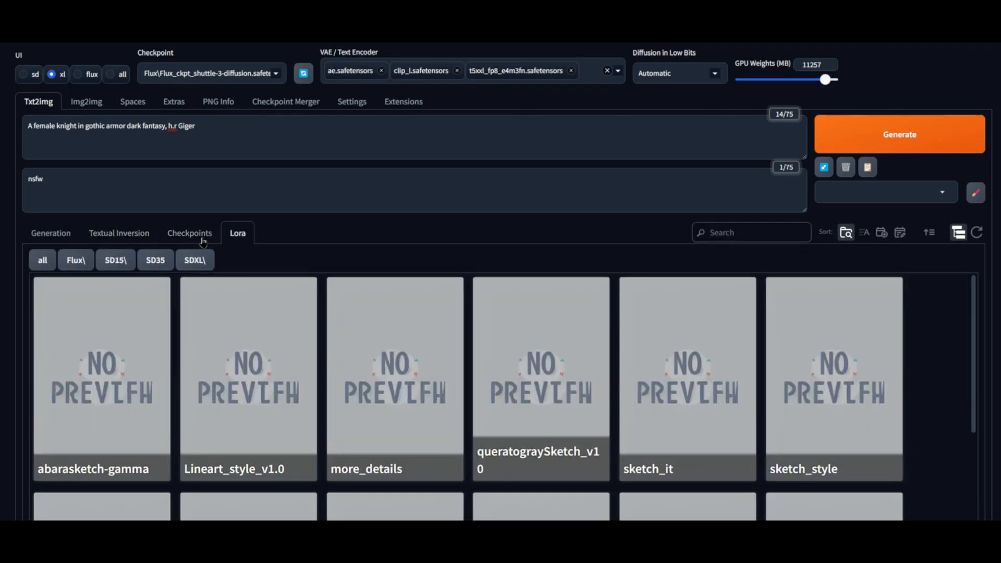
pyautogui.click(47, 236)
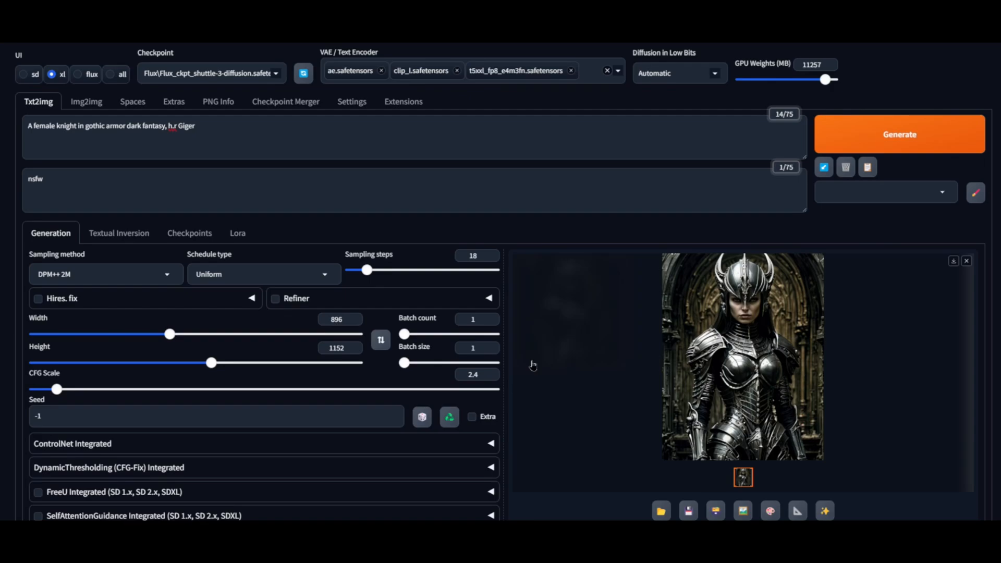
pyautogui.click(135, 236)
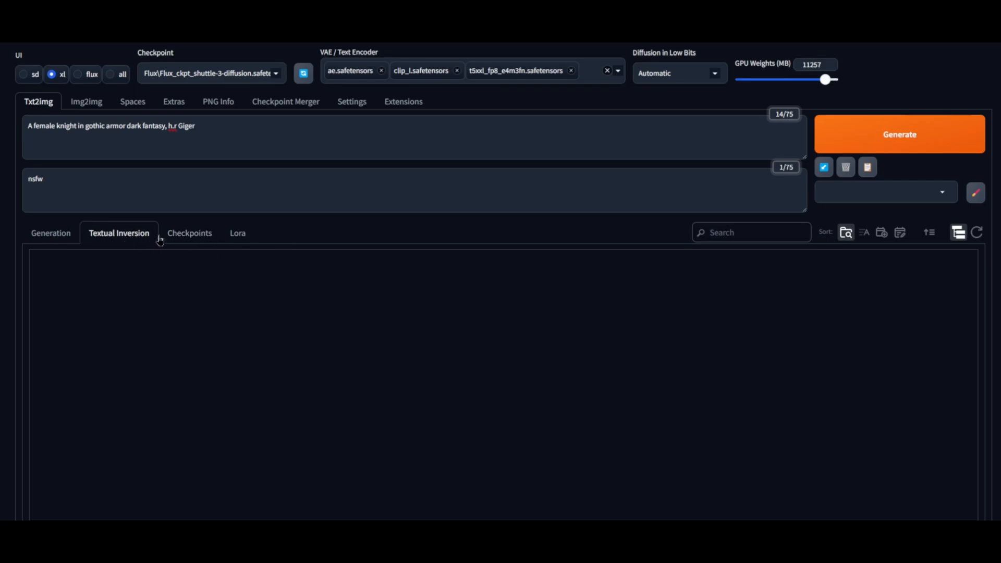
# Step: Browse the installed LoRAs by their Flux, SD15 and SDXL folders and look at the available checkpoints
pyautogui.click(235, 234)
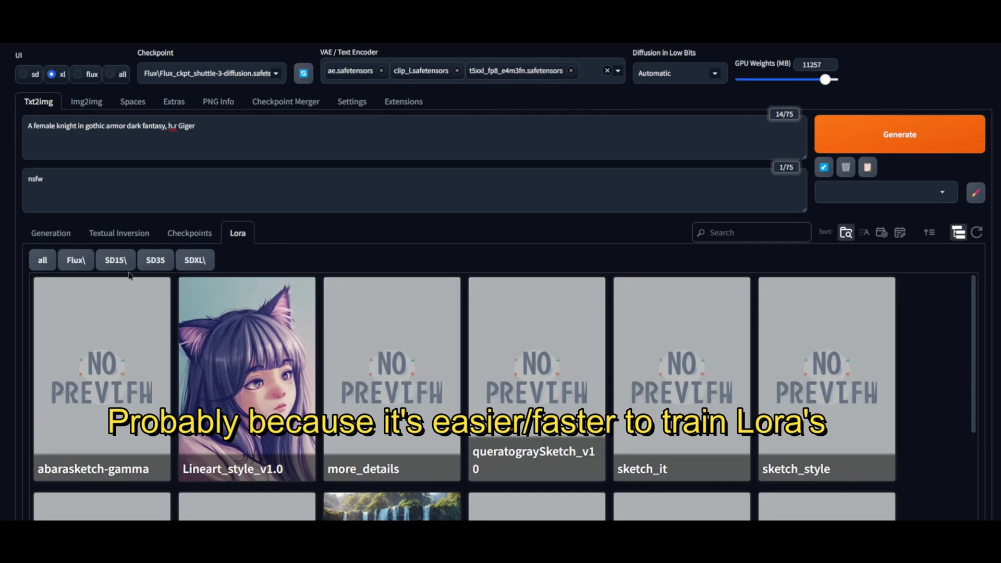
pyautogui.click(80, 260)
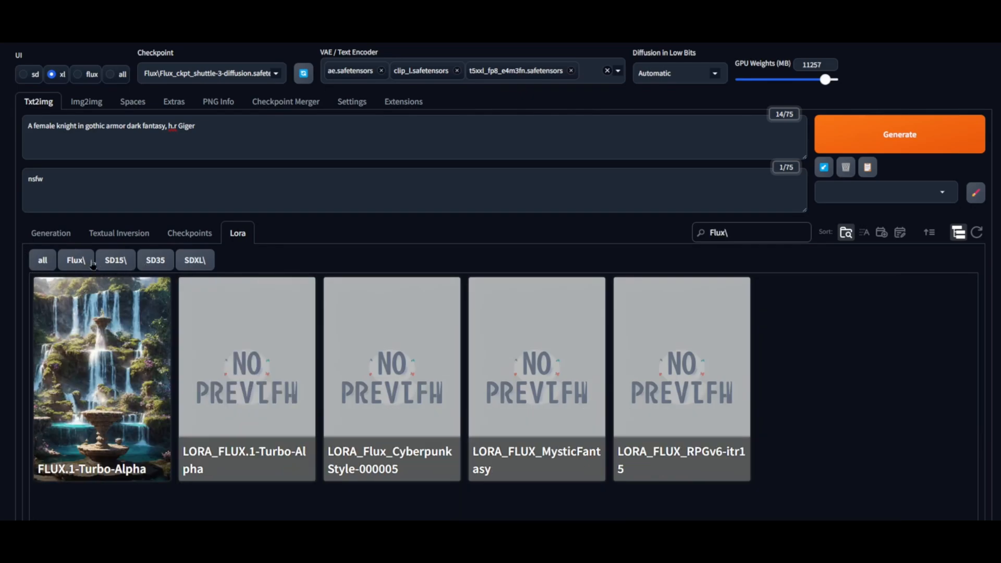
pyautogui.click(119, 263)
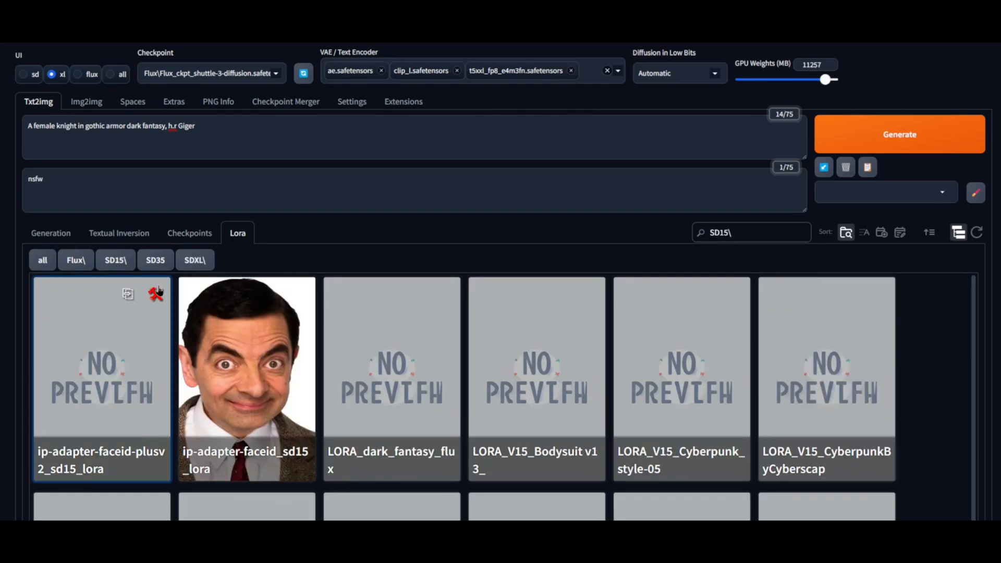
pyautogui.click(72, 261)
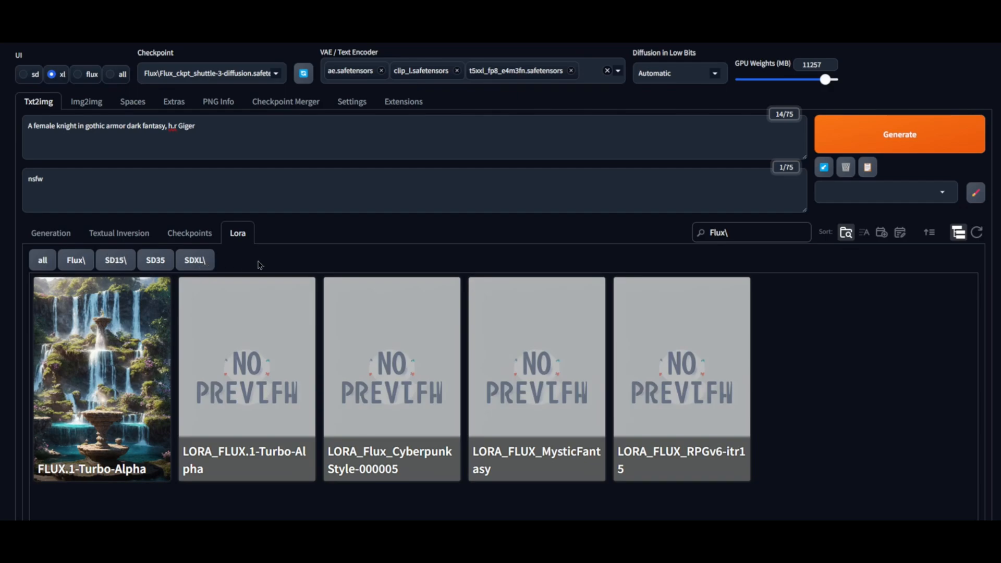
pyautogui.click(201, 265)
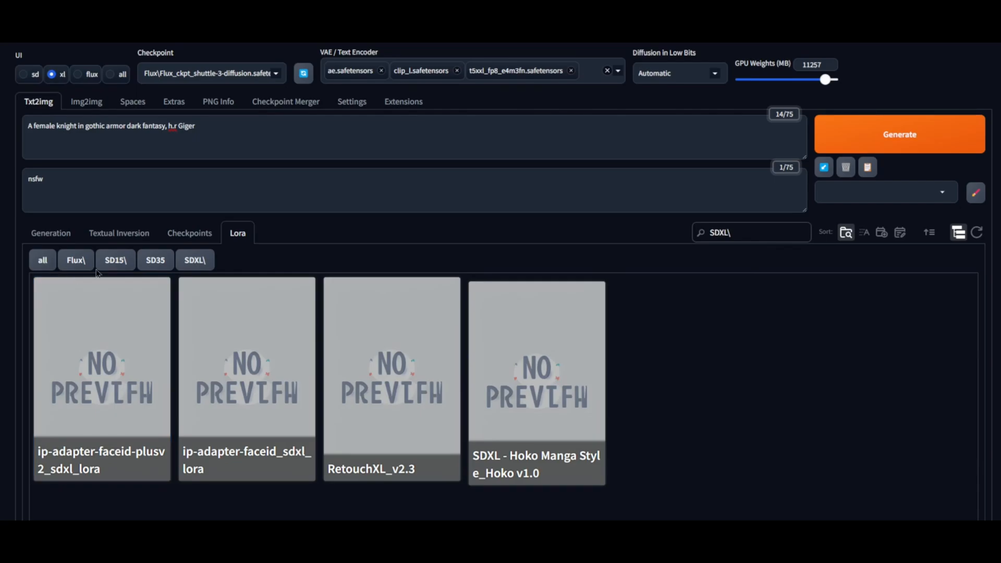
pyautogui.click(189, 236)
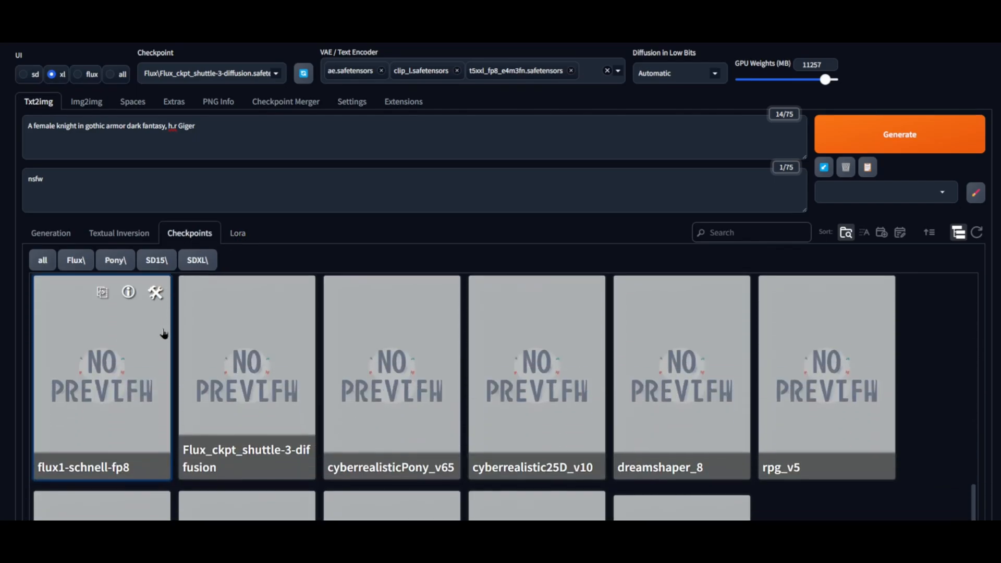
pyautogui.click(238, 233)
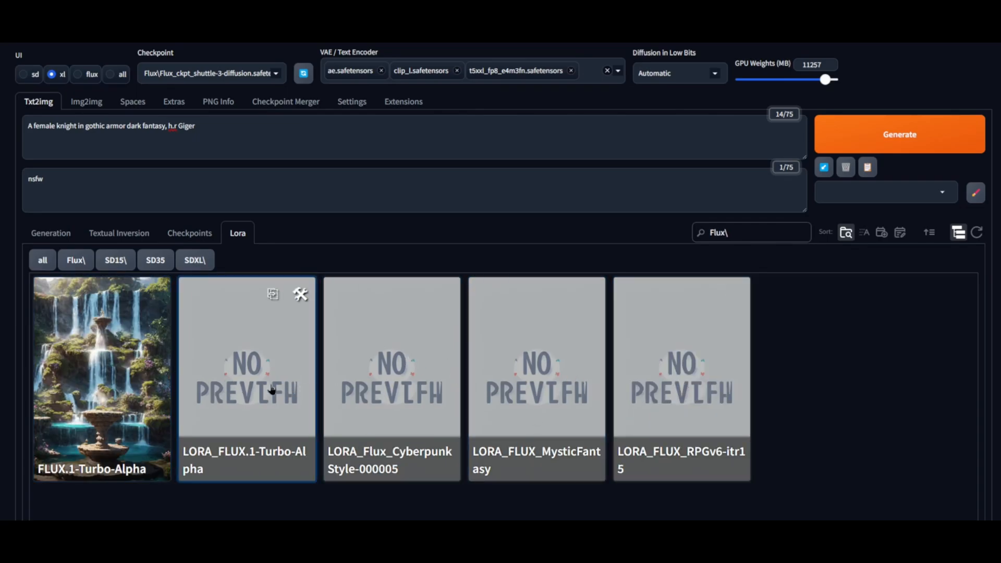
pyautogui.click(680, 384)
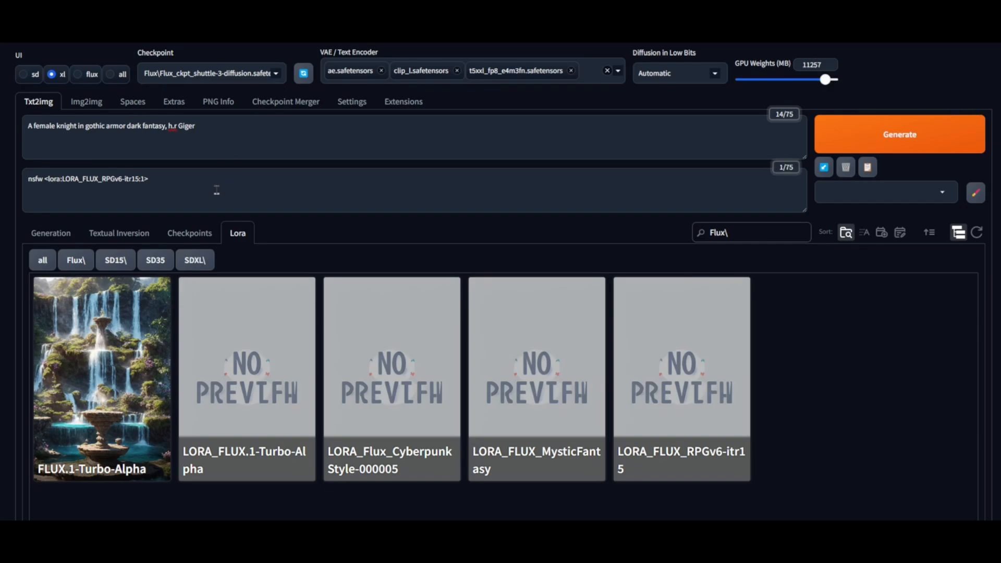
pyautogui.moveTo(150, 179); pyautogui.dragTo(48, 180)
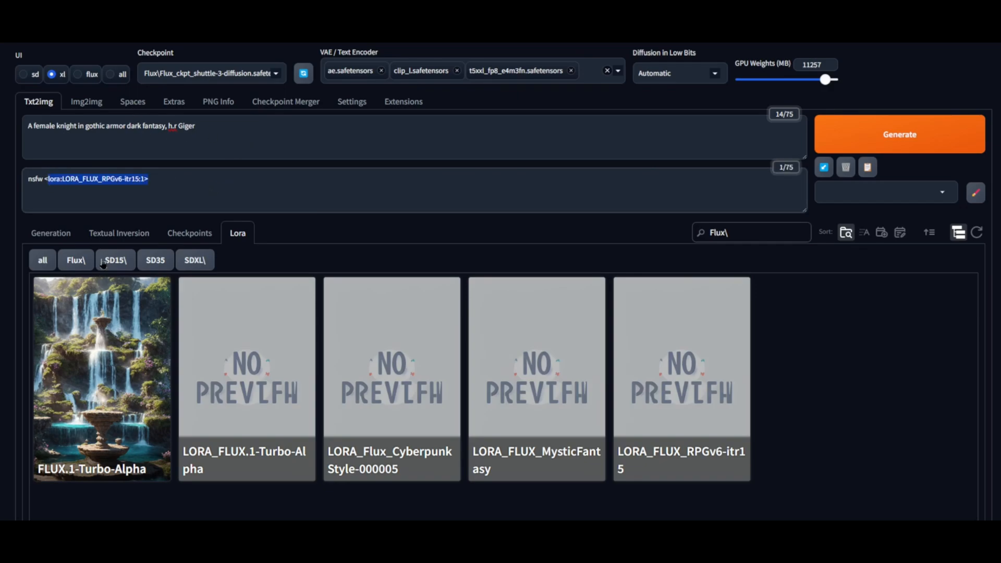
pyautogui.press('BackSpace')
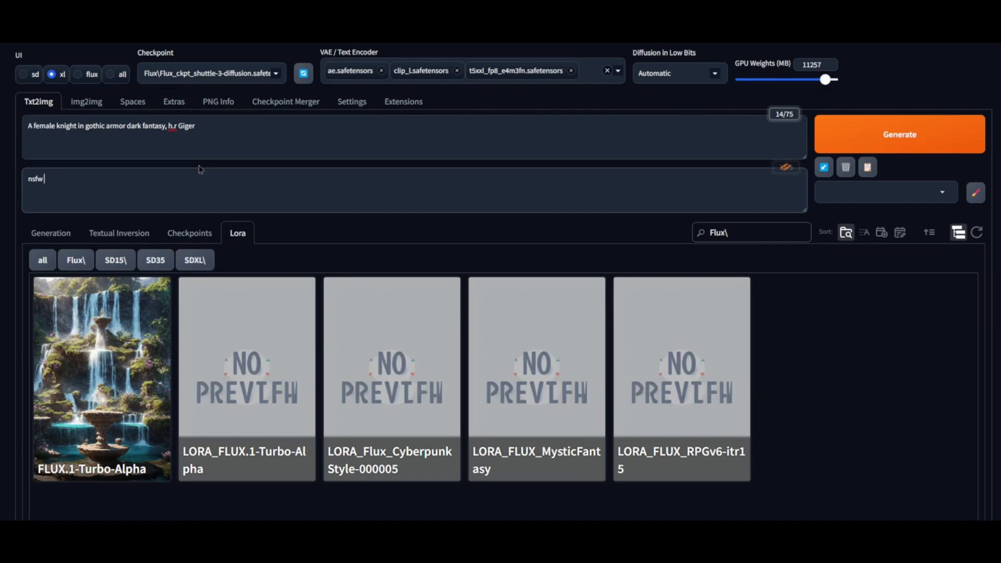
# Step: Add the LORA_FLUX_RPGv6-itr15 LoRA to the end of the positive prompt and load the flux1-dev-fp8 checkpoint
pyautogui.click(242, 138)
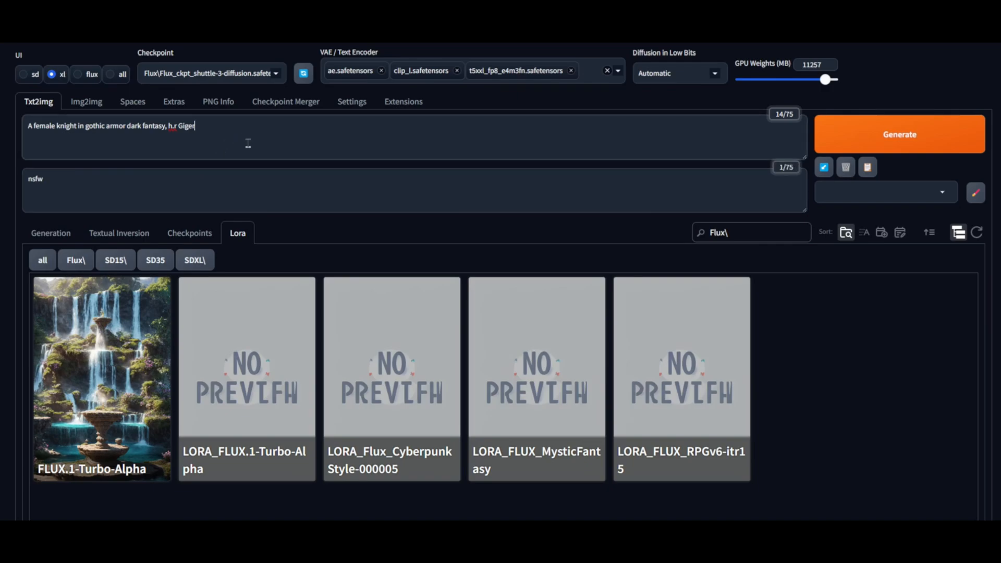
pyautogui.click(672, 365)
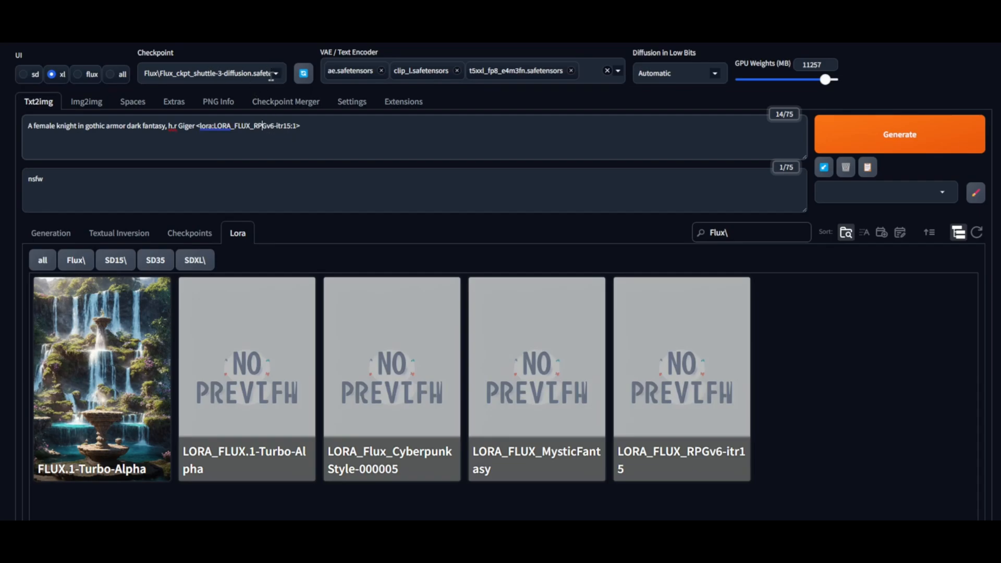
pyautogui.click(270, 75)
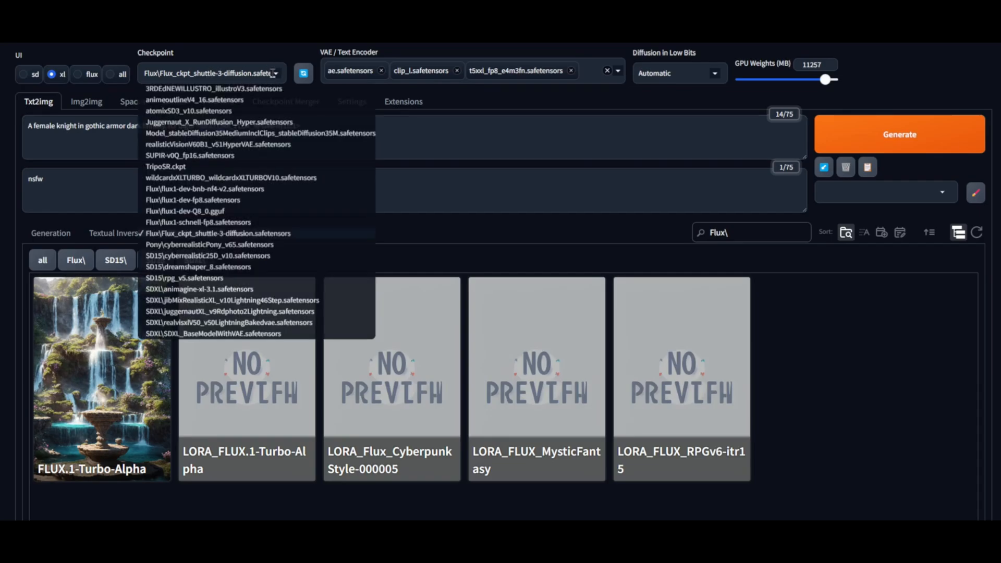
pyautogui.click(202, 200)
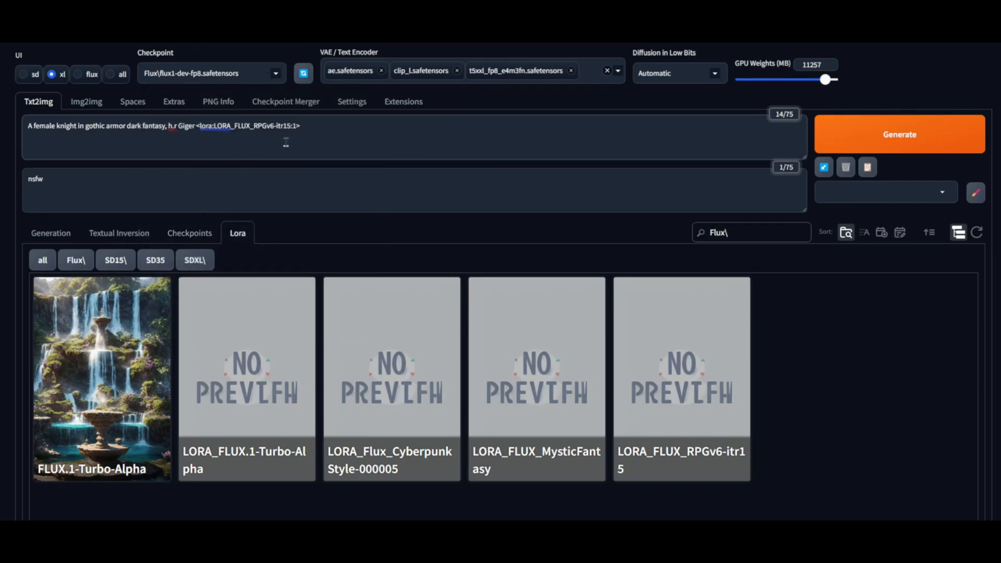
# Step: Try a LoRA weight of 0.95 in the positive prompt and return it to 1.0
pyautogui.moveTo(198, 126); pyautogui.dragTo(312, 138)
pyautogui.click(312, 138)
pyautogui.hotkey('ctrl', 'Down')
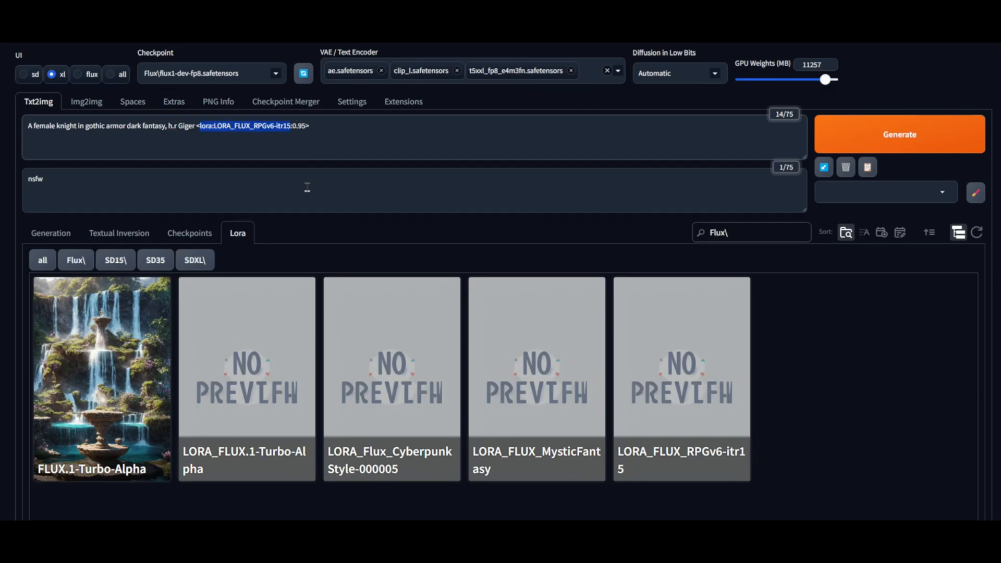
pyautogui.hotkey('ctrl', 'Down')
pyautogui.click(280, 171)
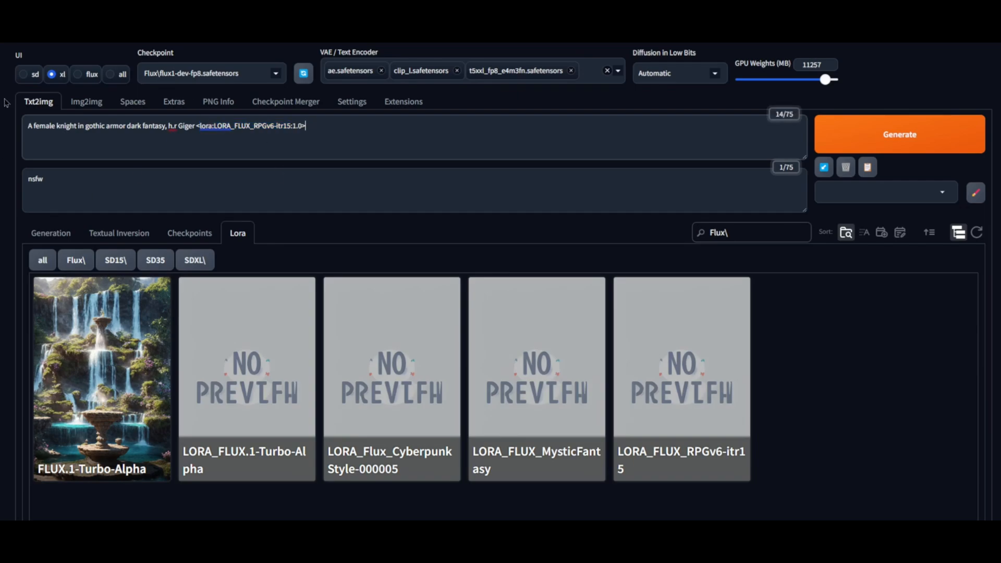
# Step: Switch the UI preset to flux and view the generated knight image at full size
pyautogui.click(93, 75)
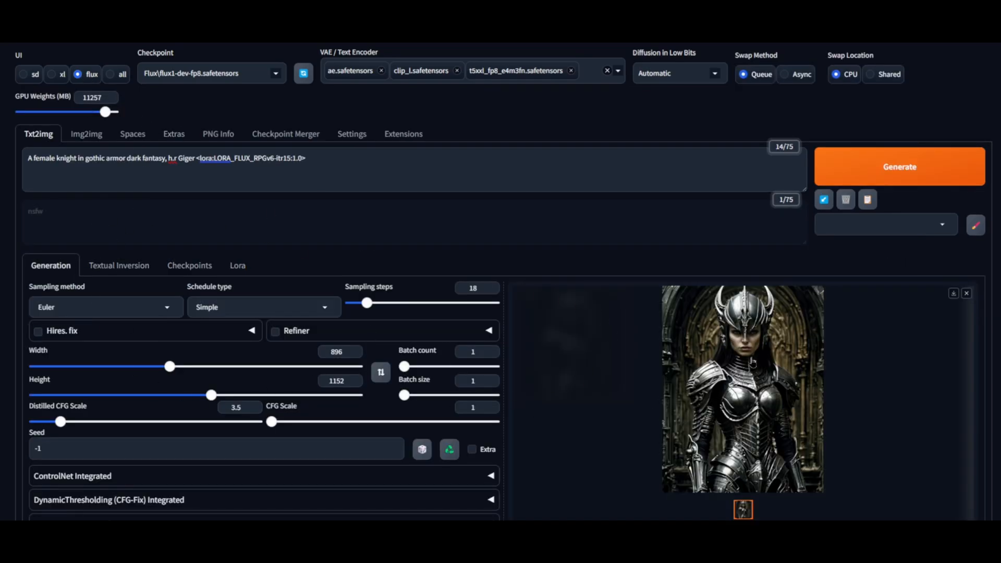
pyautogui.click(724, 358)
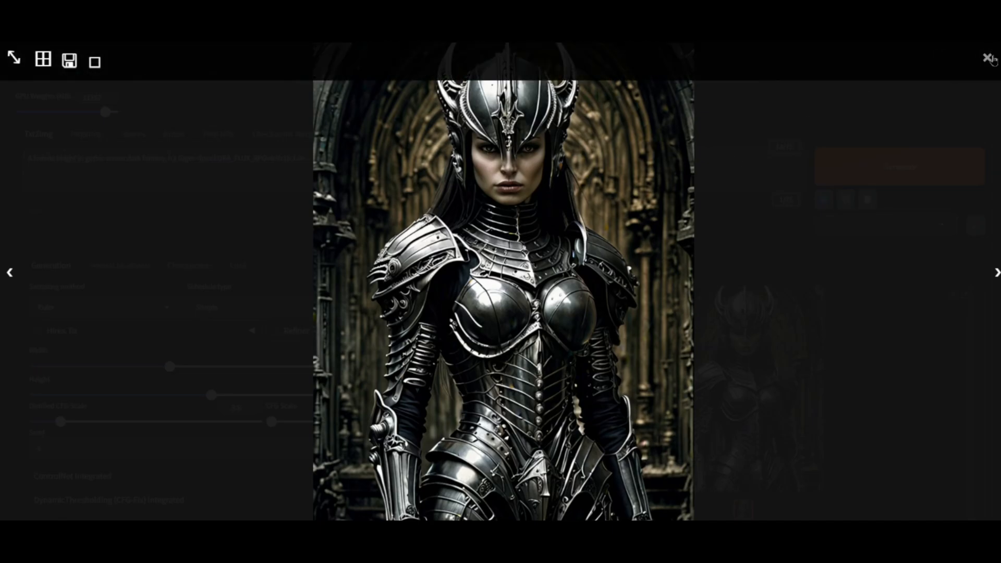
pyautogui.click(987, 59)
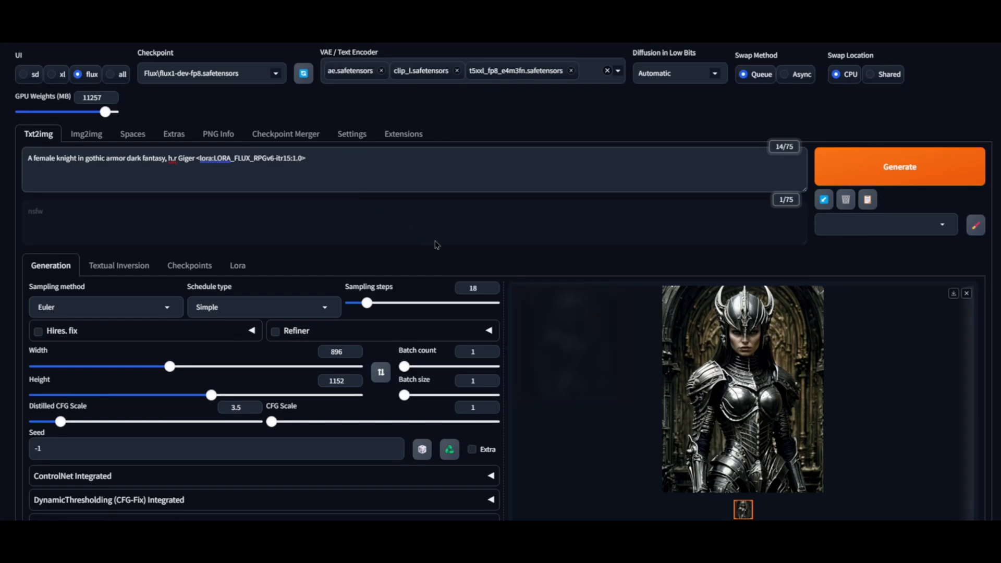
# Step: Search the prompt styles for "dar" and apply the Dark Fantasy style
pyautogui.click(892, 223)
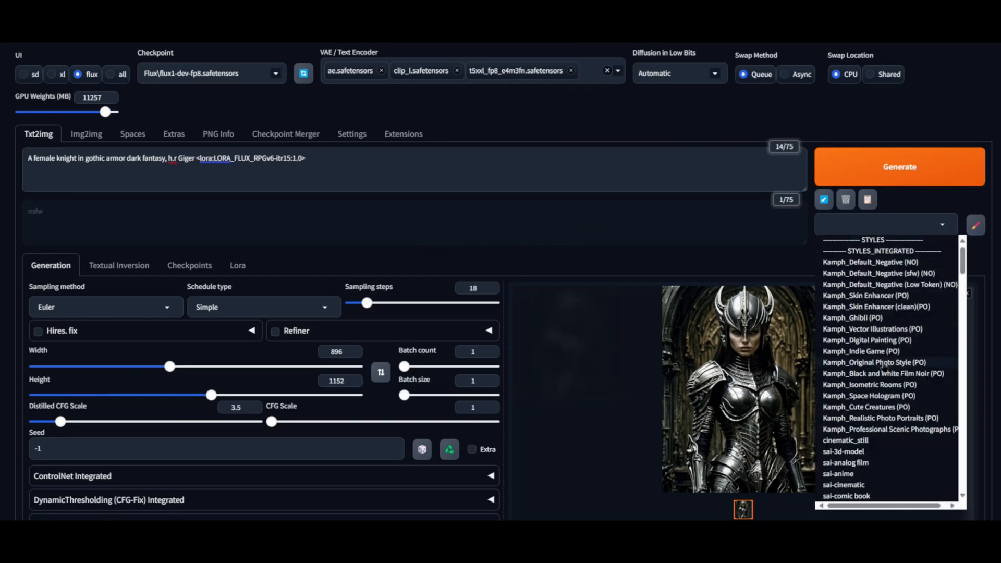
pyautogui.scroll(-3, 883, 365)
pyautogui.write('dar')
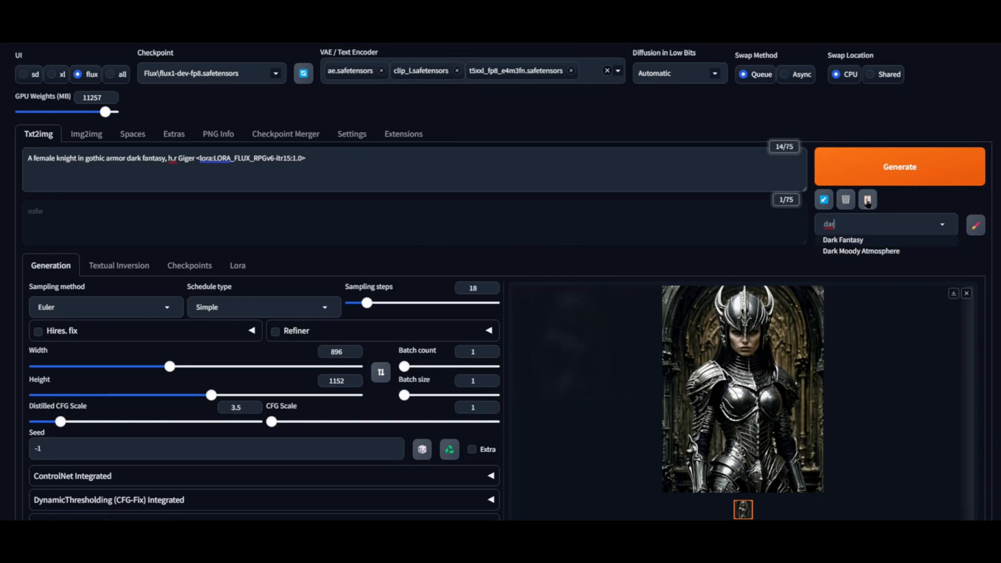
pyautogui.click(843, 240)
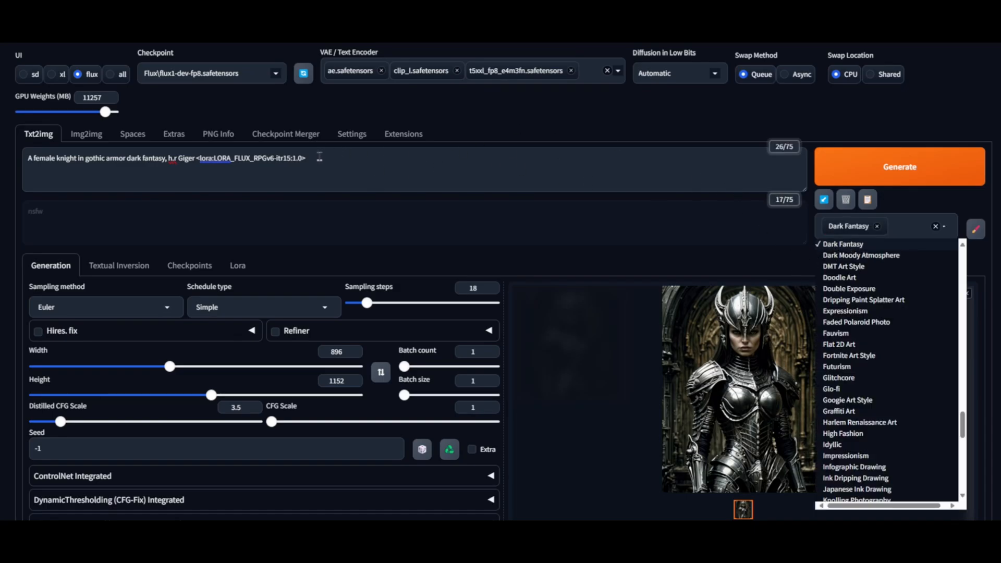
pyautogui.click(551, 174)
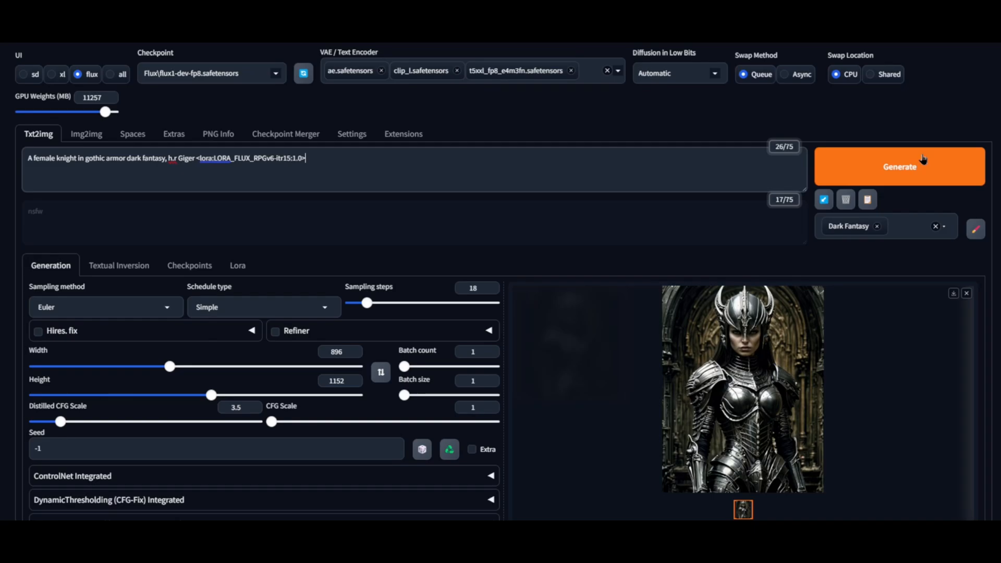
# Step: Generate the female knight image with the Dark Fantasy style and view the result at full size
pyautogui.click(882, 167)
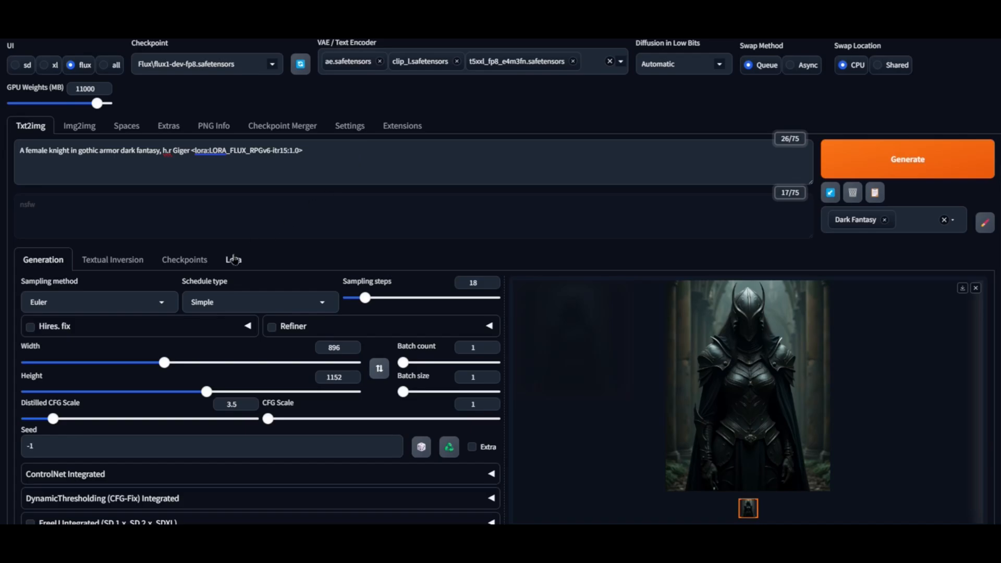
pyautogui.click(705, 366)
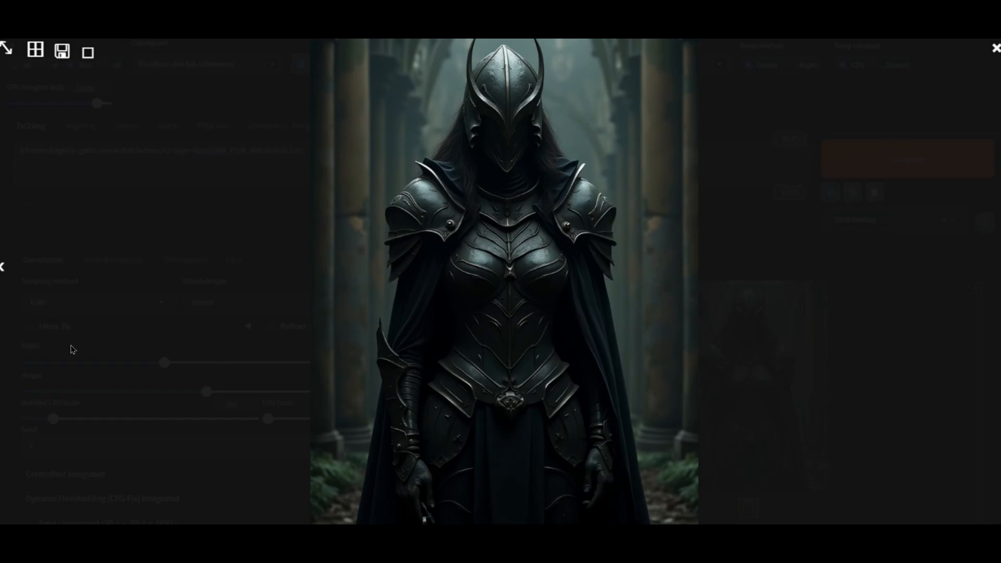
pyautogui.click(72, 349)
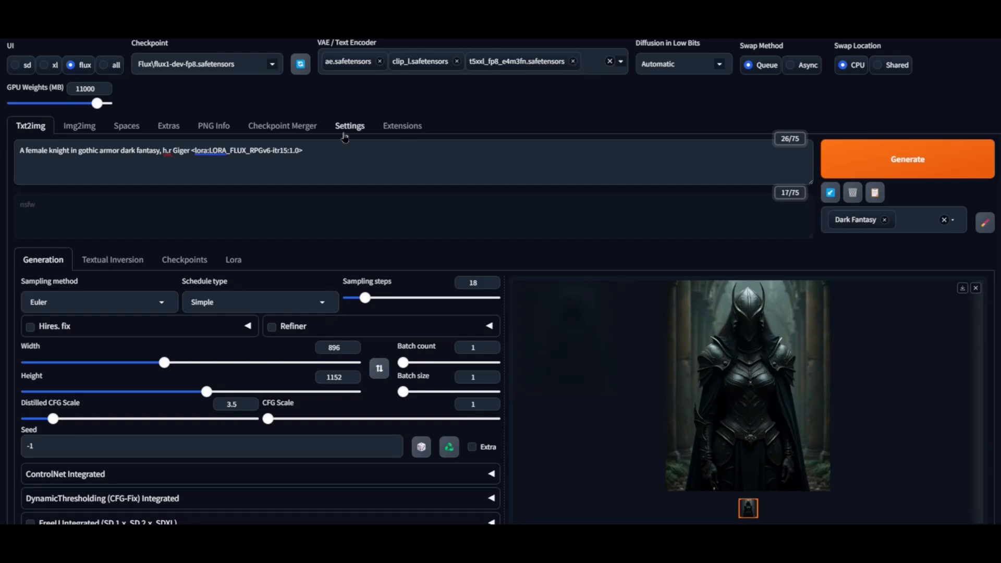
# Step: Remove the LORA_FLUX_RPGv6-itr15 tag from the end of the positive prompt and look through the available checkpoints
pyautogui.moveTo(329, 152); pyautogui.dragTo(192, 152)
pyautogui.press('BackSpace')
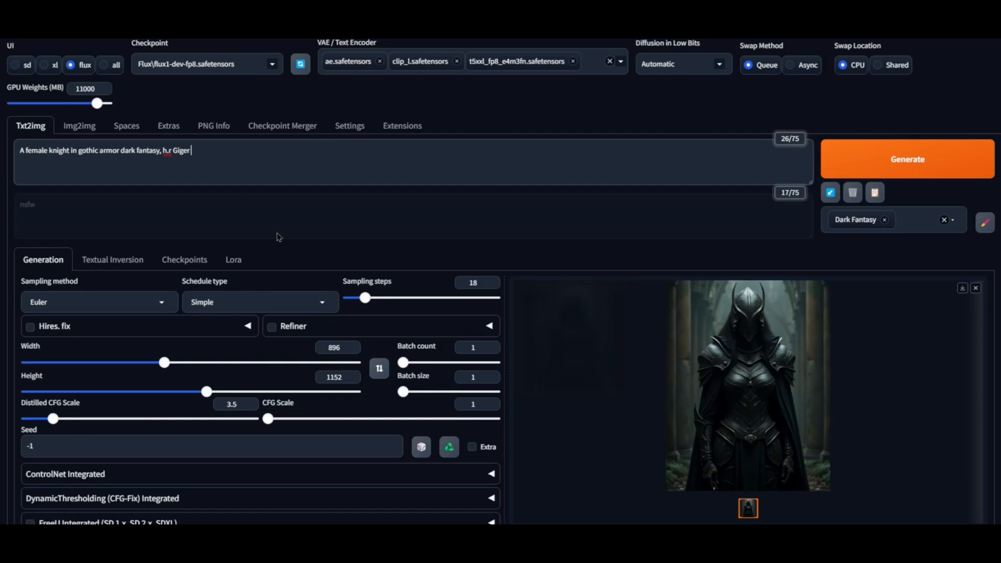
pyautogui.click(211, 63)
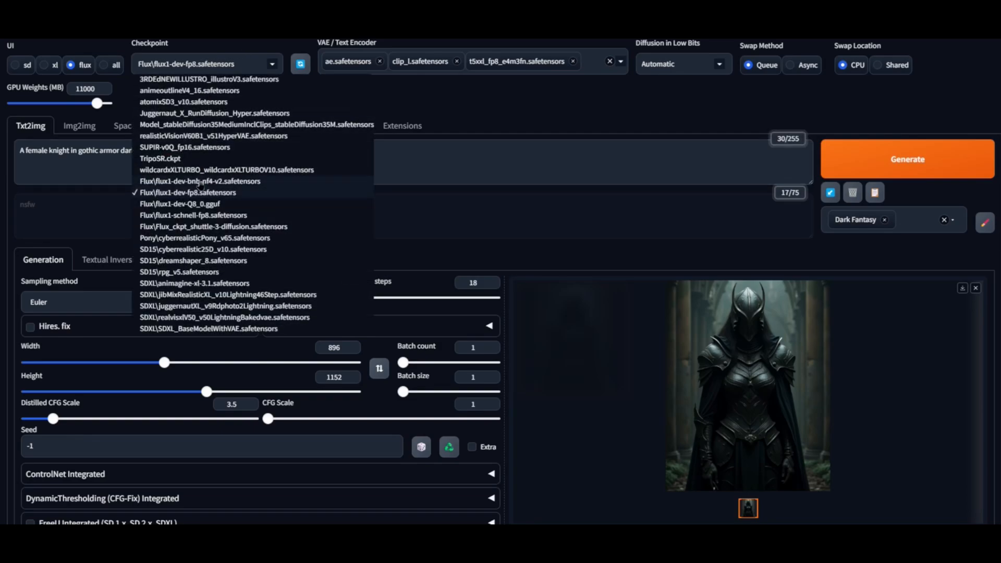
pyautogui.moveTo(1, 56); pyautogui.dragTo(439, 96)
pyautogui.scroll(15, 348, 246)
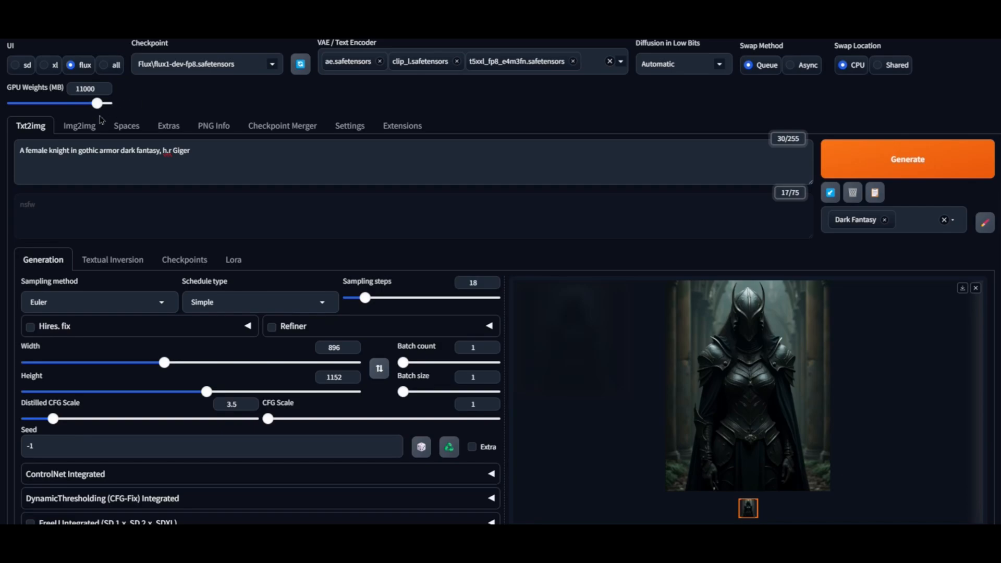
pyautogui.click(197, 153)
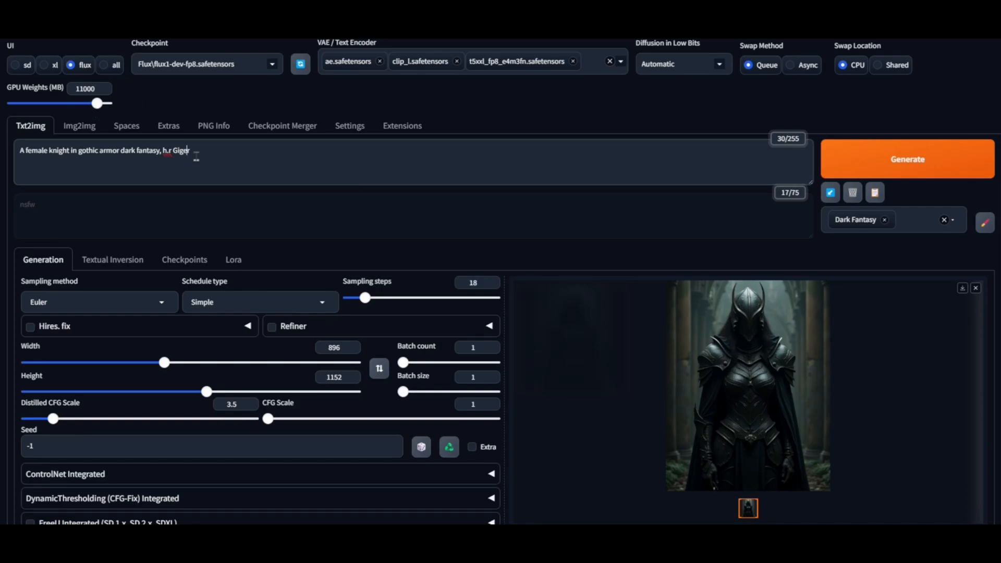
# Step: Load the Flux_ckpt_shuttle-3-diffusion checkpoint and set the sampling steps to 4
pyautogui.click(253, 63)
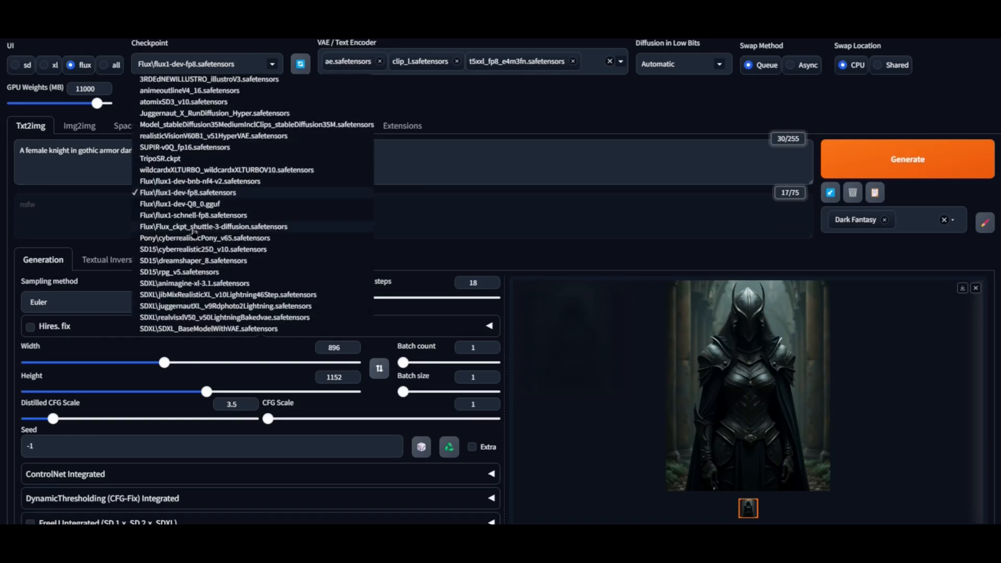
pyautogui.click(194, 228)
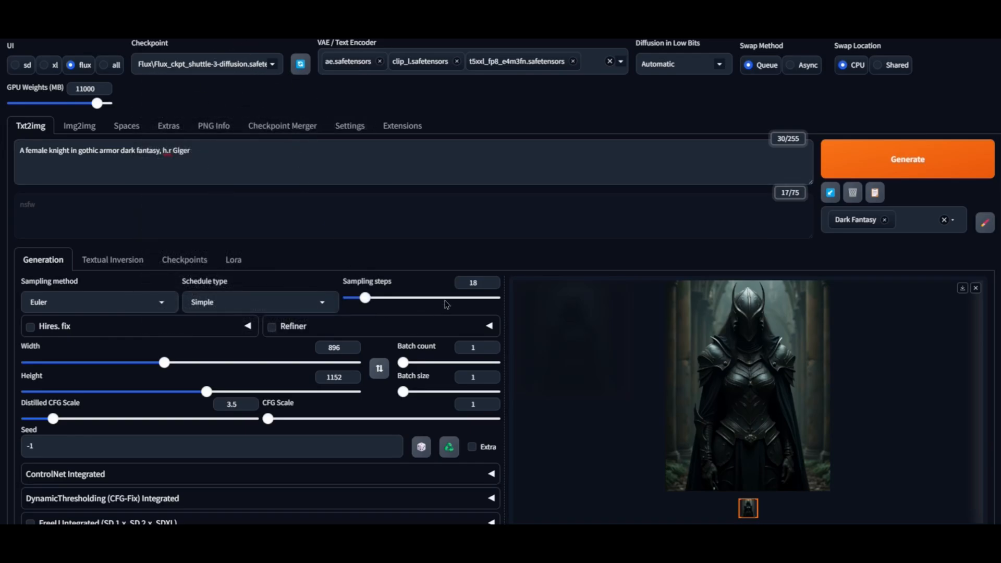
pyautogui.doubleClick(473, 283)
pyautogui.write('4')
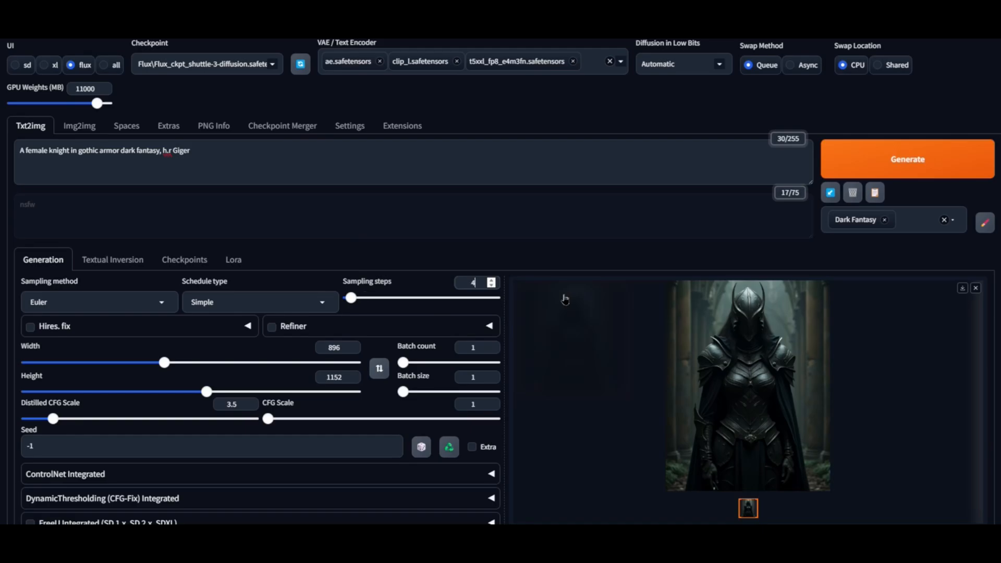
# Step: Generate the knight image with the Shuttle 3 checkpoint and view it at full size
pyautogui.click(226, 162)
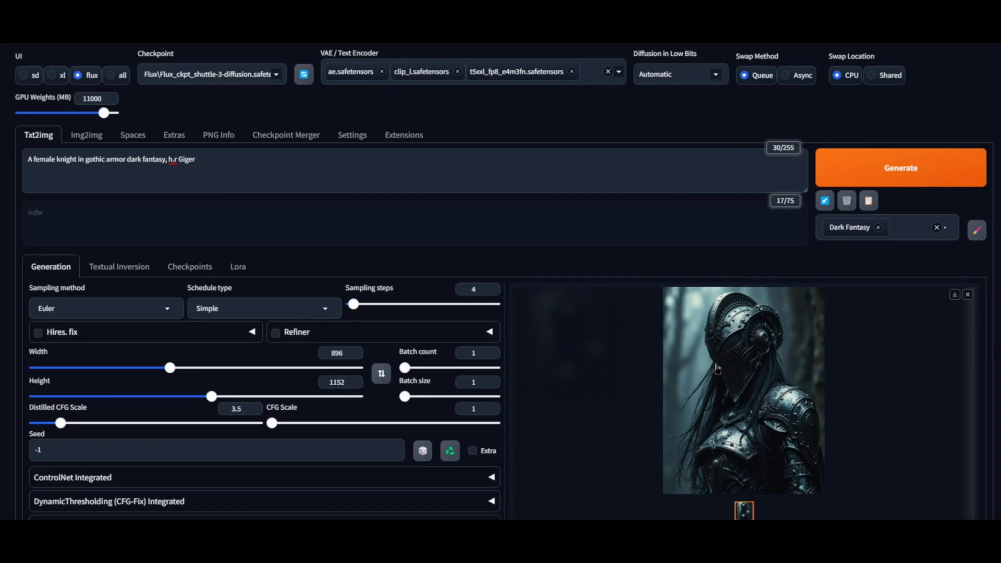
pyautogui.click(744, 358)
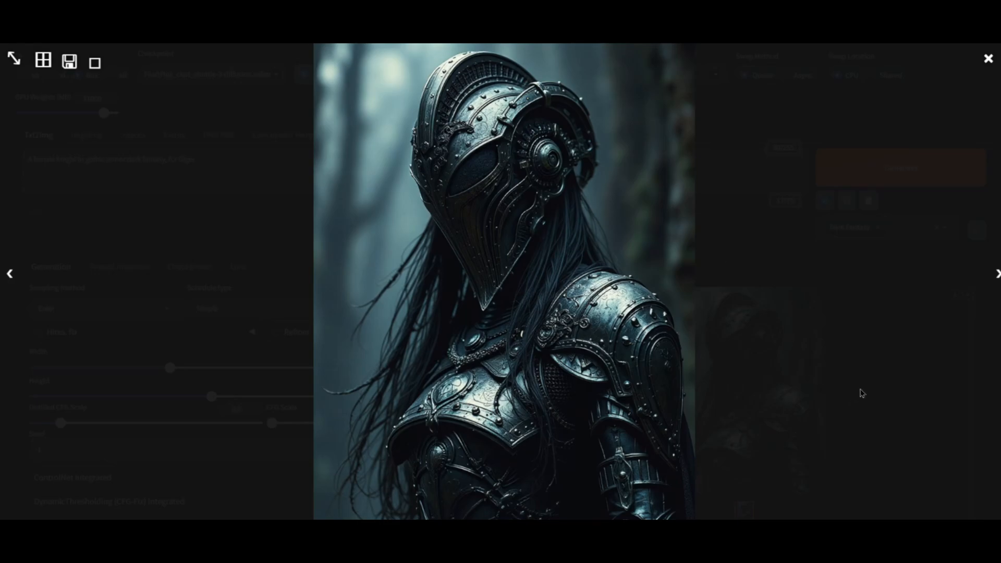
pyautogui.click(890, 323)
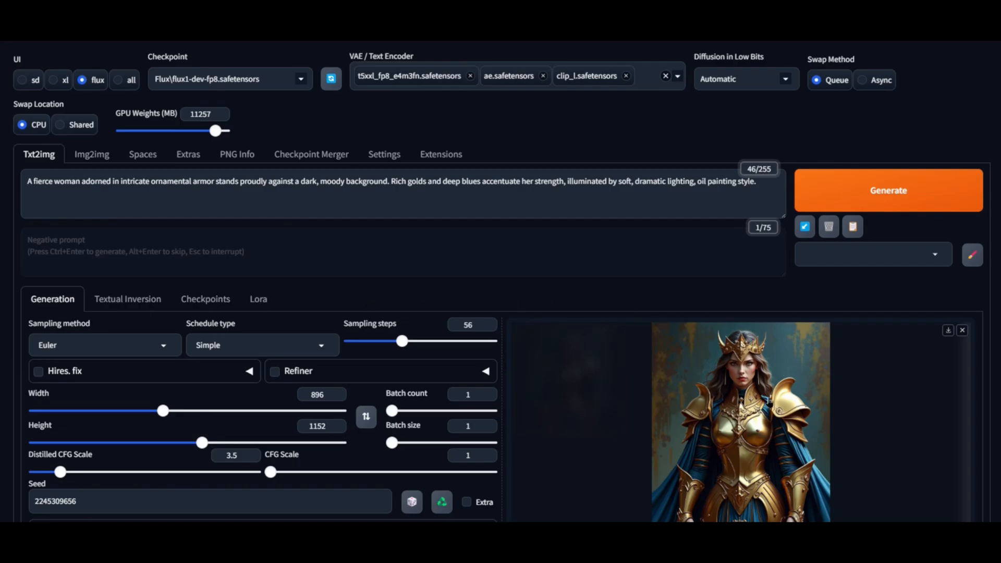
# Step: View the image of the woman in golden armor at full size and send it with its generation parameters to img2img inpaint
pyautogui.click(754, 402)
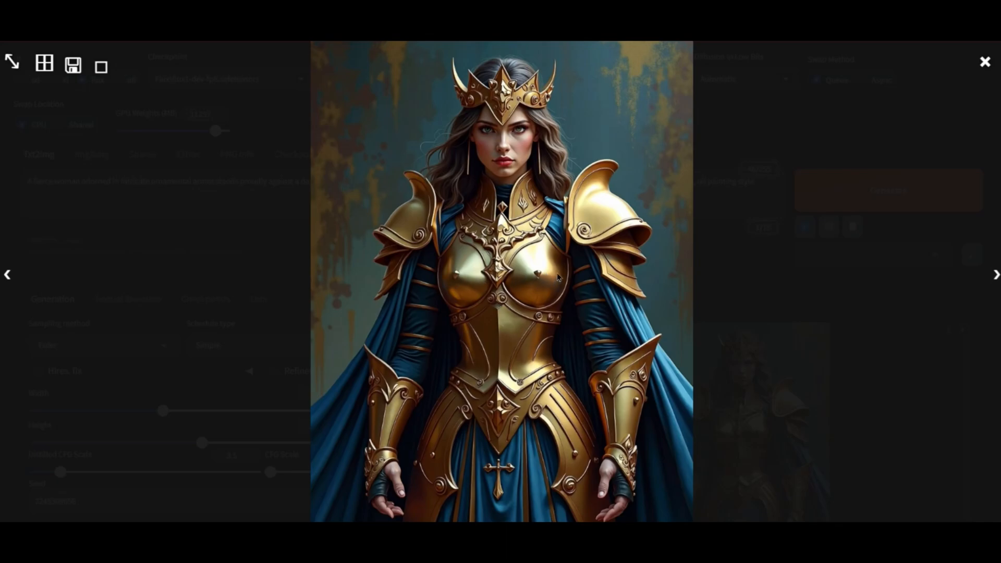
pyautogui.click(986, 62)
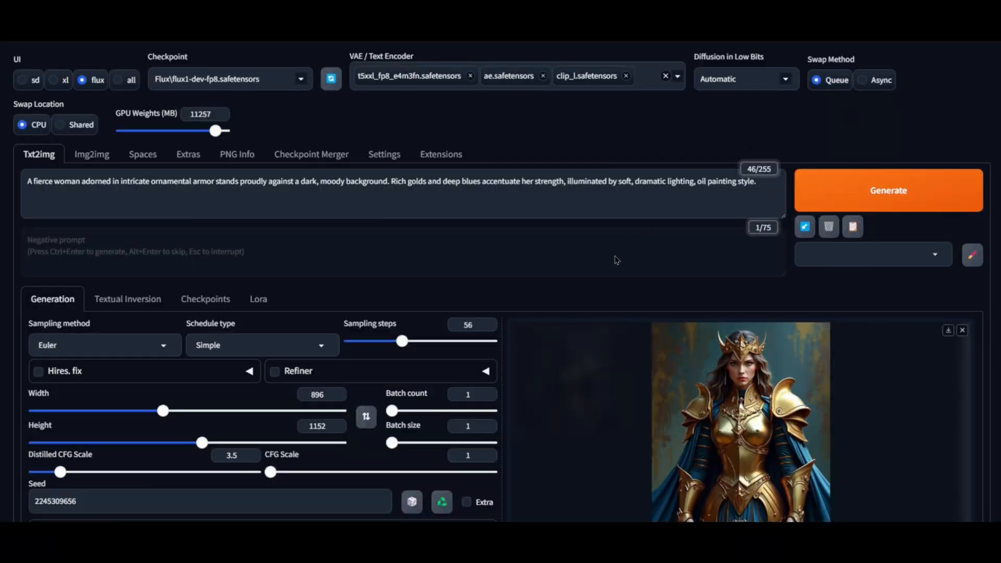
pyautogui.scroll(-4, 620, 258)
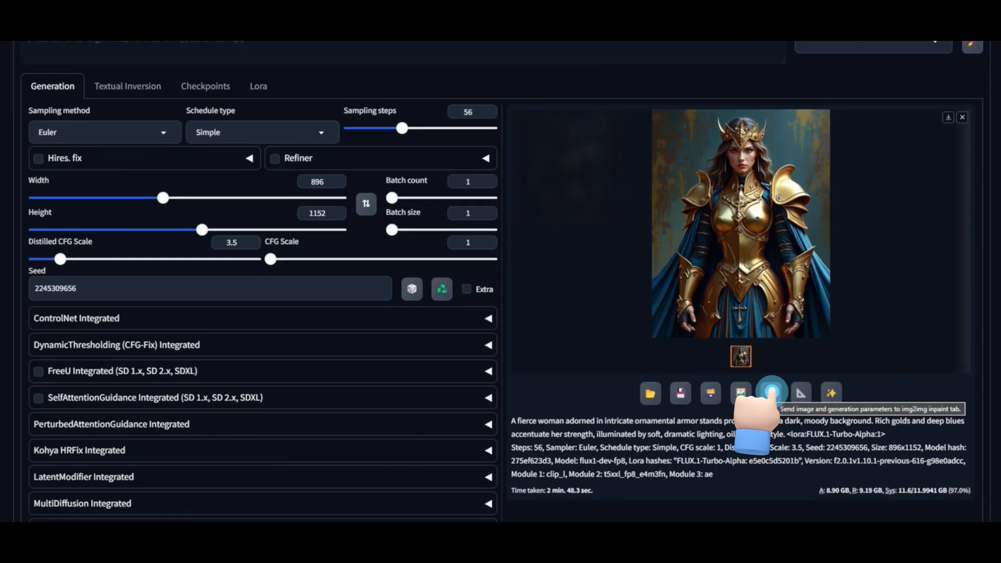
pyautogui.click(772, 393)
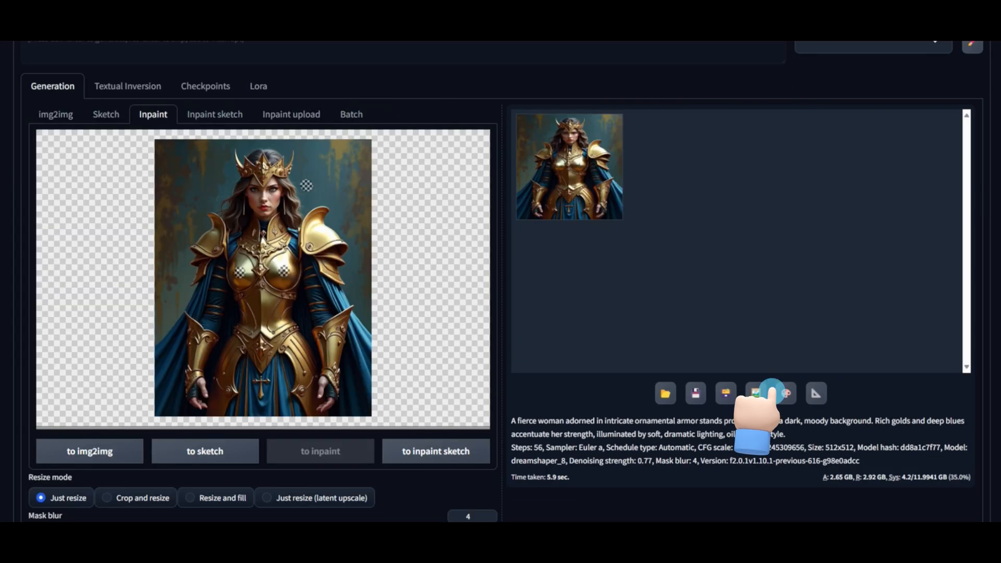
pyautogui.scroll(4, 757, 417)
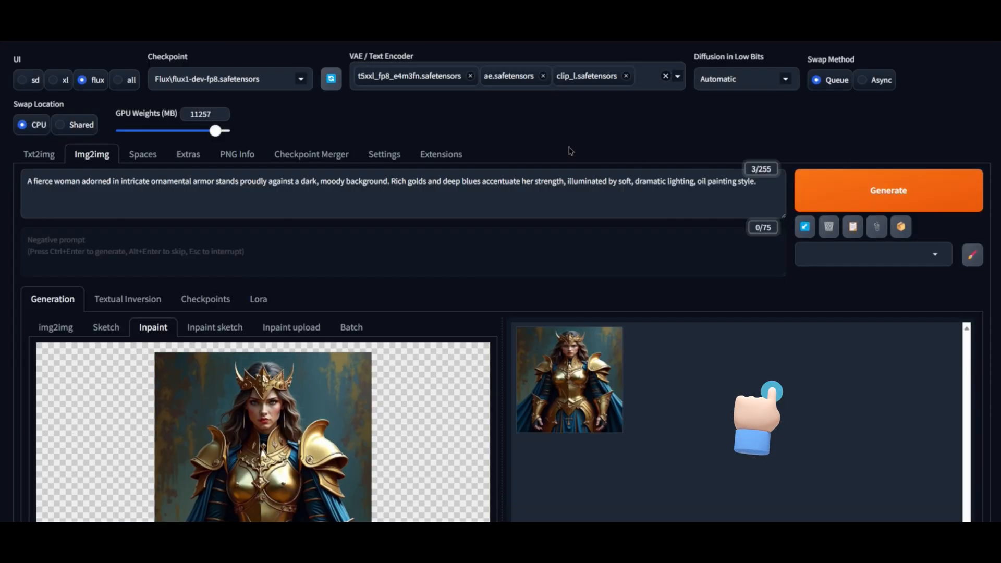
# Step: Switch the UI preset to sd, load the dreamshaper_8 checkpoint and remove all VAE / text encoder entries
pyautogui.click(24, 83)
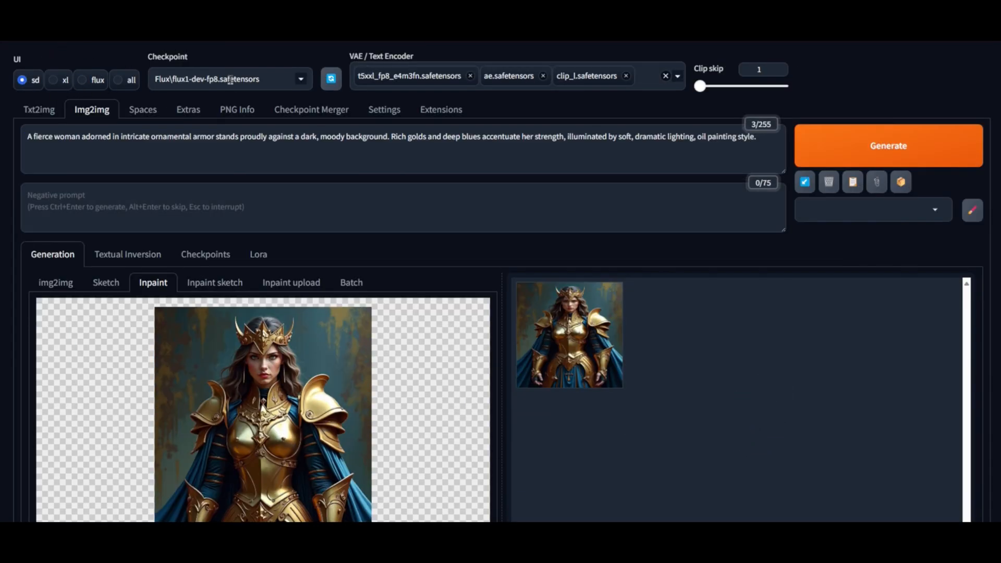
pyautogui.click(294, 83)
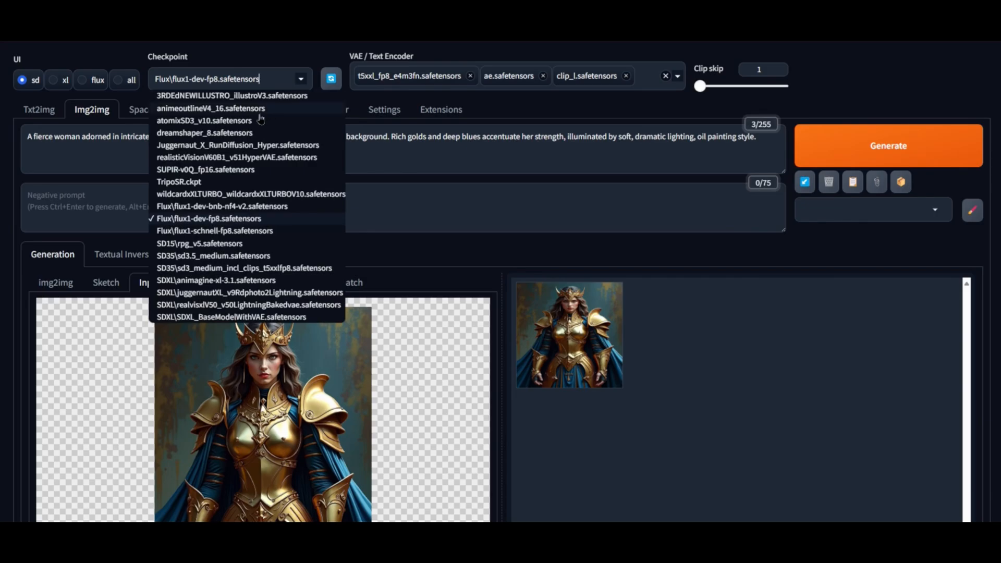
pyautogui.click(254, 132)
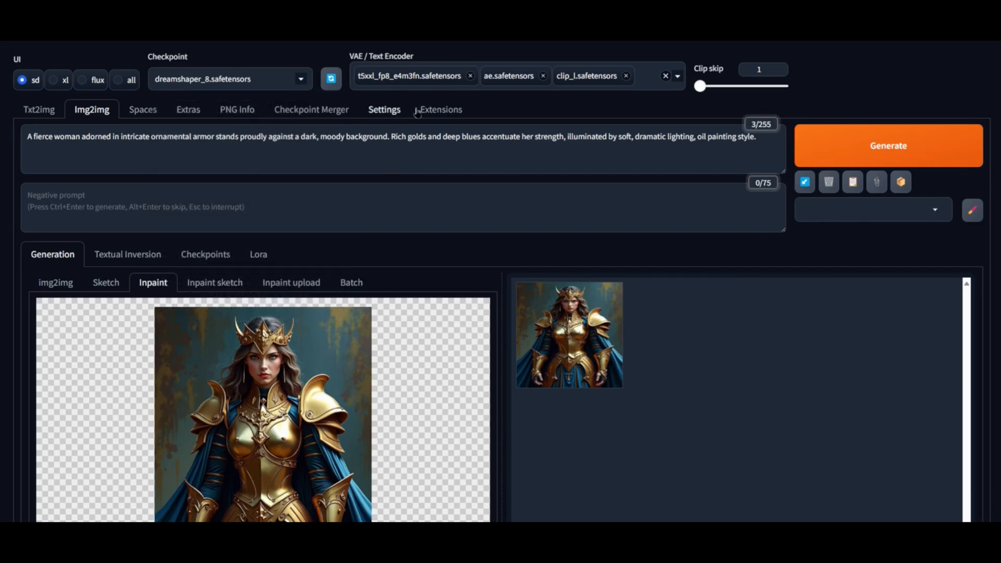
pyautogui.click(471, 76)
pyautogui.click(415, 76)
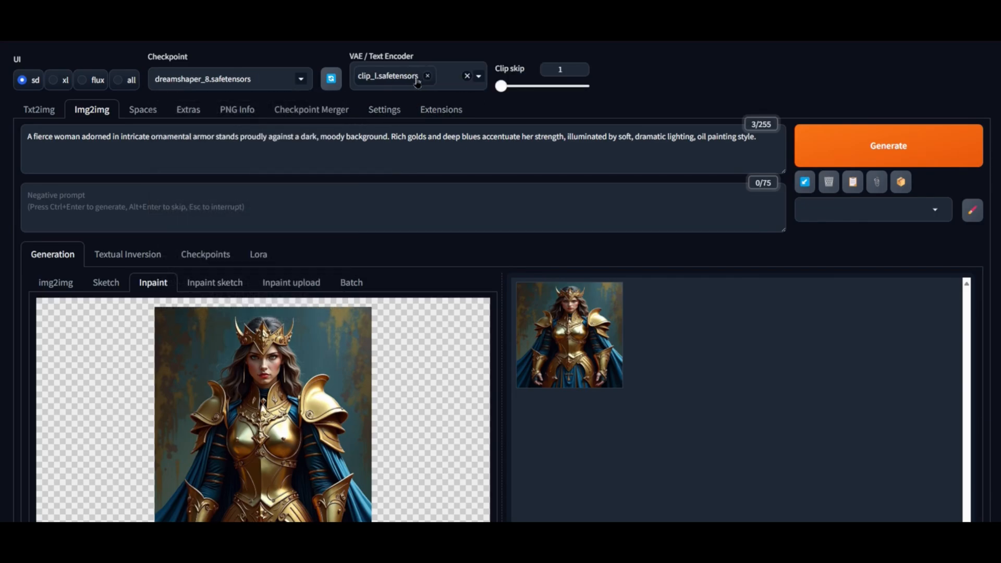
pyautogui.click(426, 76)
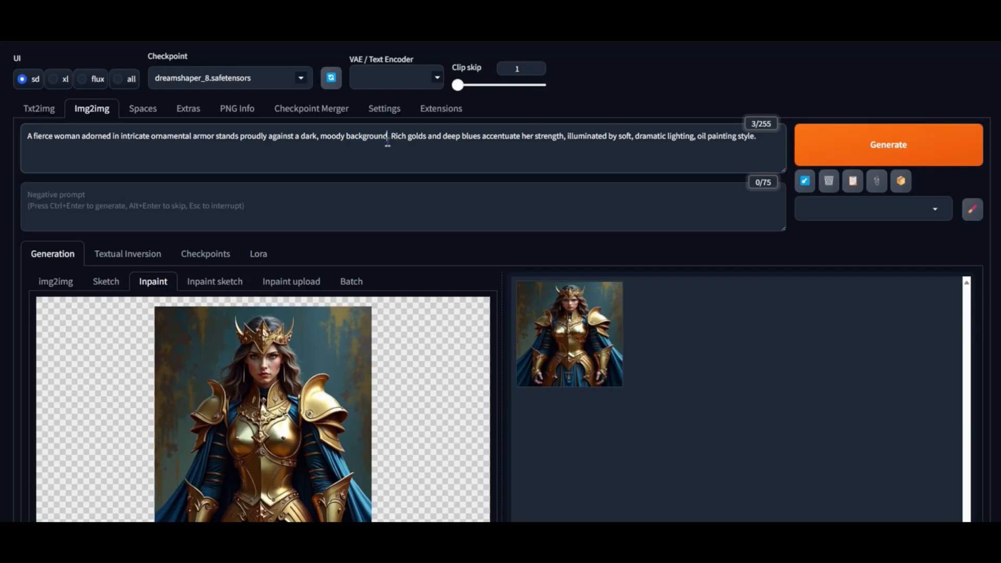
# Step: Replace the img2img prompt with "bronze armor" and match the resize dimensions to the source image, 896 by 1152
pyautogui.tripleClick(389, 142)
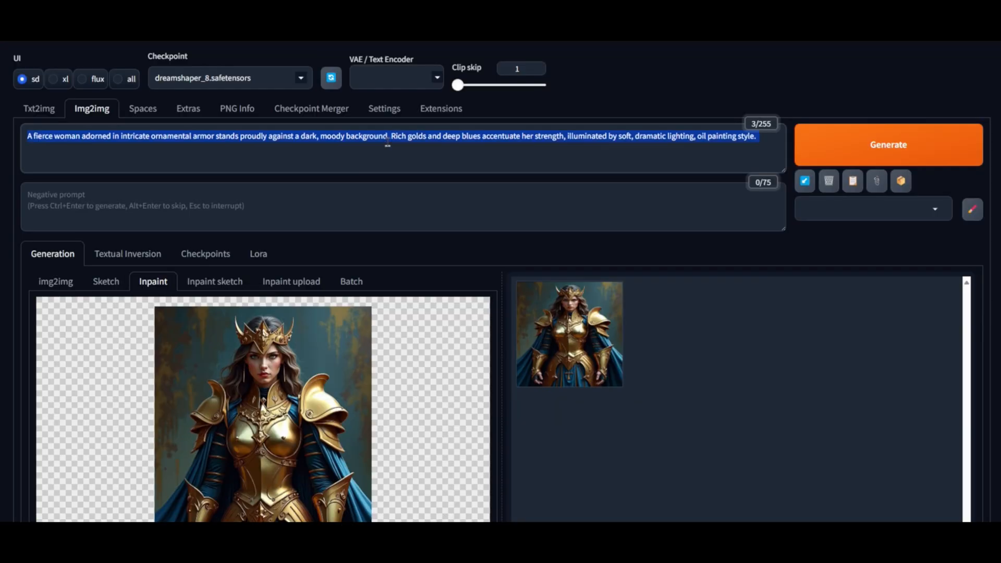
pyautogui.write('bronze armor')
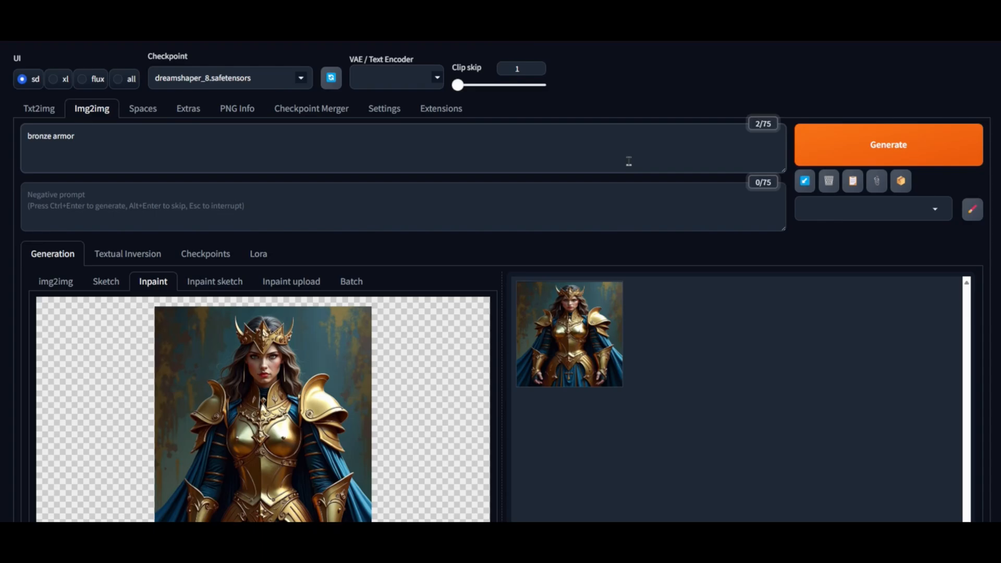
pyautogui.scroll(-6, 516, 464)
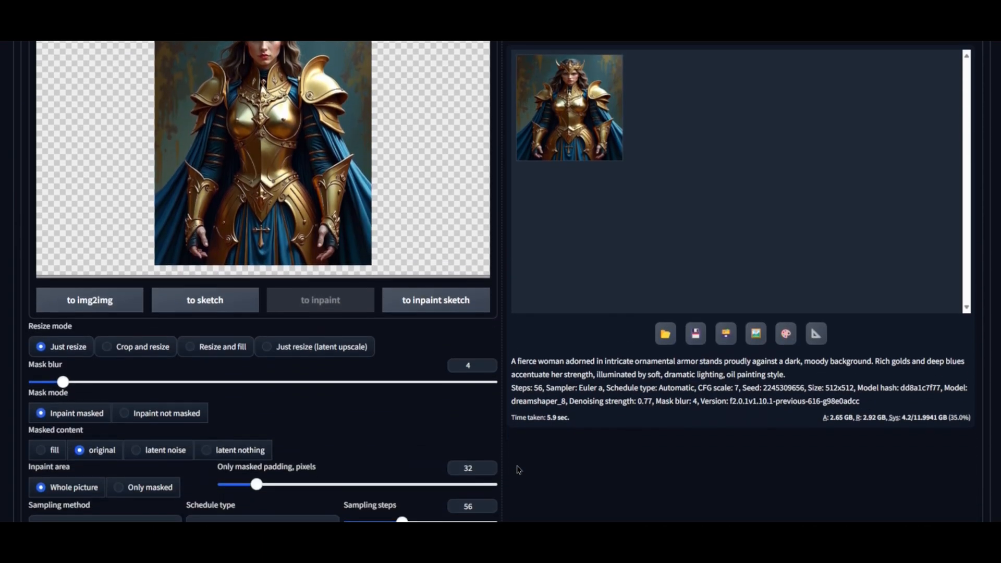
pyautogui.scroll(-1, 515, 464)
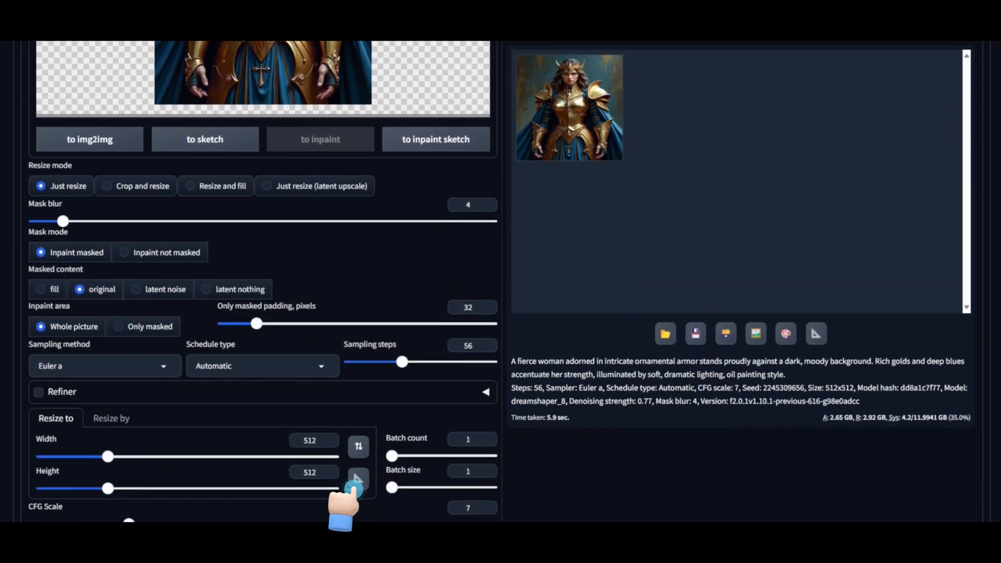
pyautogui.click(358, 478)
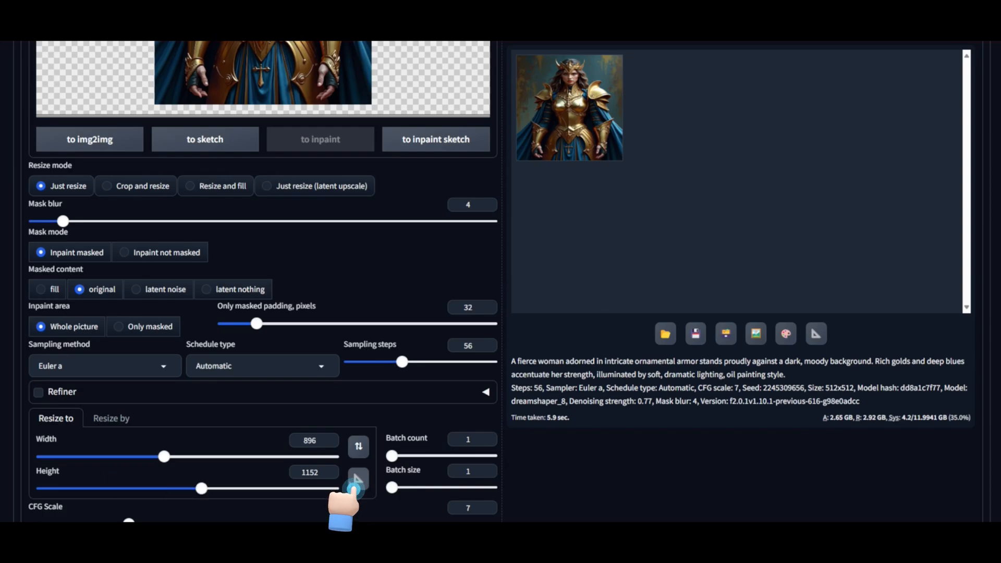
# Step: Recenter the source image in the inpaint canvas so that the whole figure fits
pyautogui.scroll(1, 407, 445)
pyautogui.scroll(3, 407, 445)
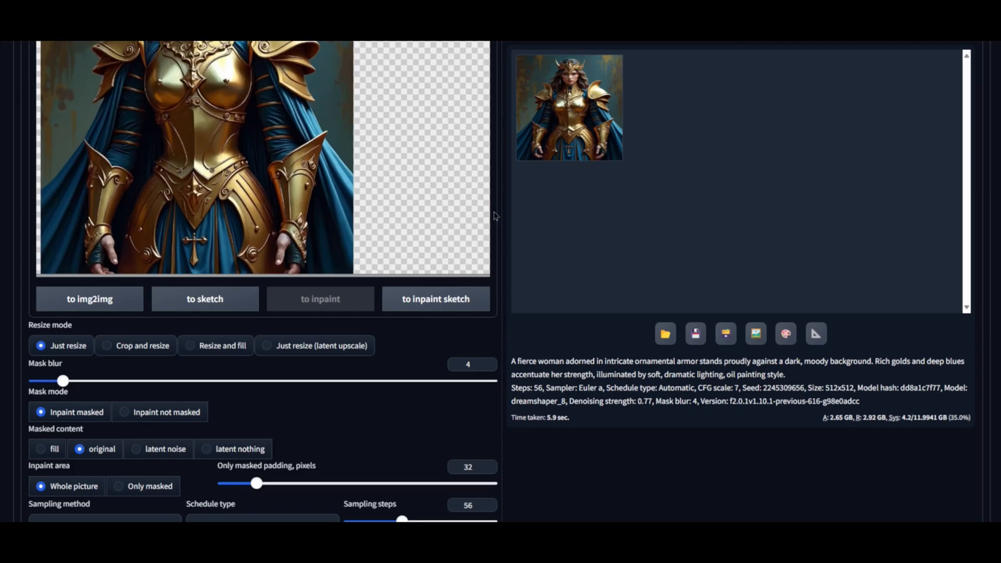
pyautogui.scroll(5, 576, 412)
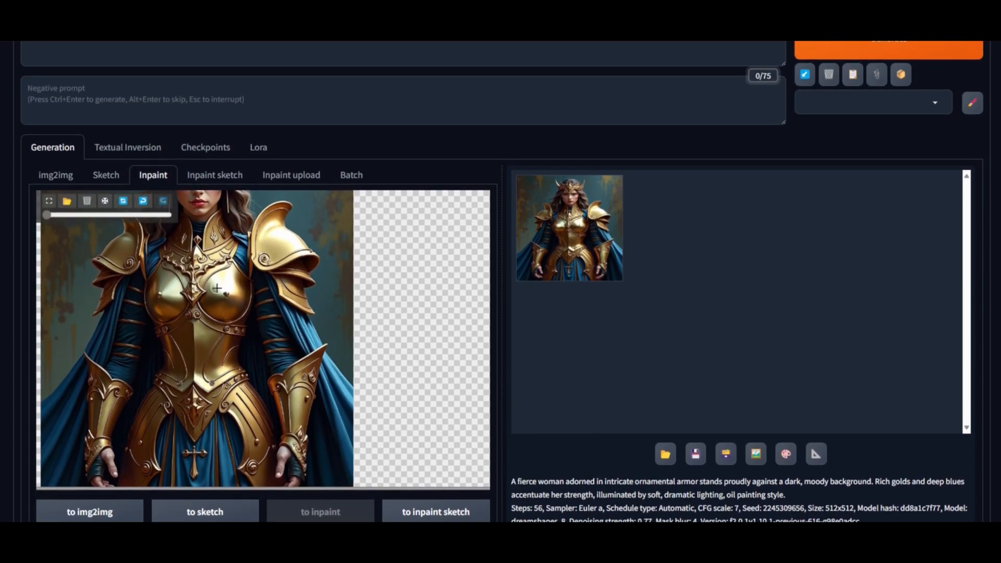
pyautogui.click(105, 203)
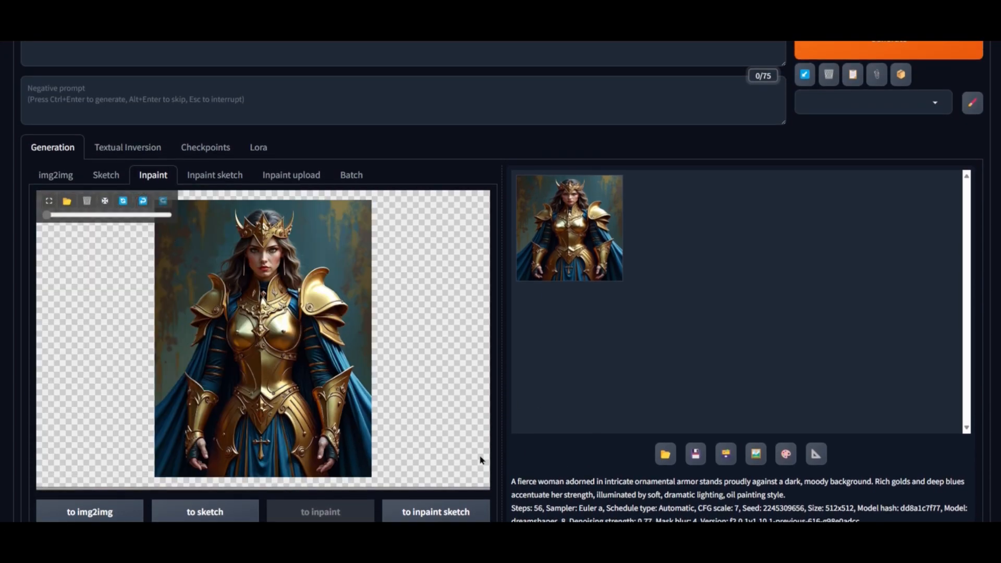
# Step: Reduce the inpaint brush to its smallest width and mask one small spot on each side of the golden breastplate
pyautogui.moveTo(481, 458); pyautogui.dragTo(556, 495)
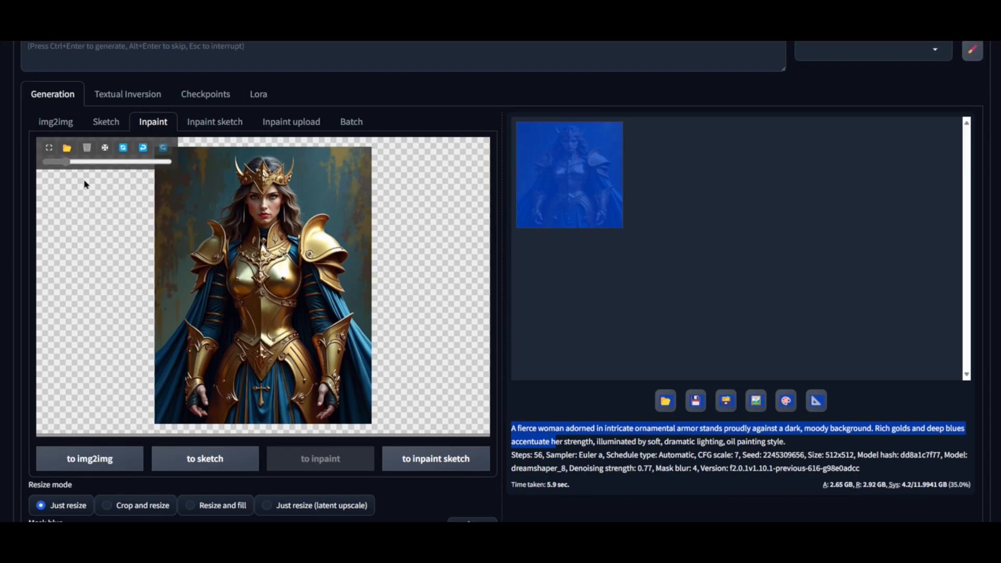
pyautogui.moveTo(65, 161); pyautogui.dragTo(47, 162)
pyautogui.click(237, 278)
pyautogui.click(283, 278)
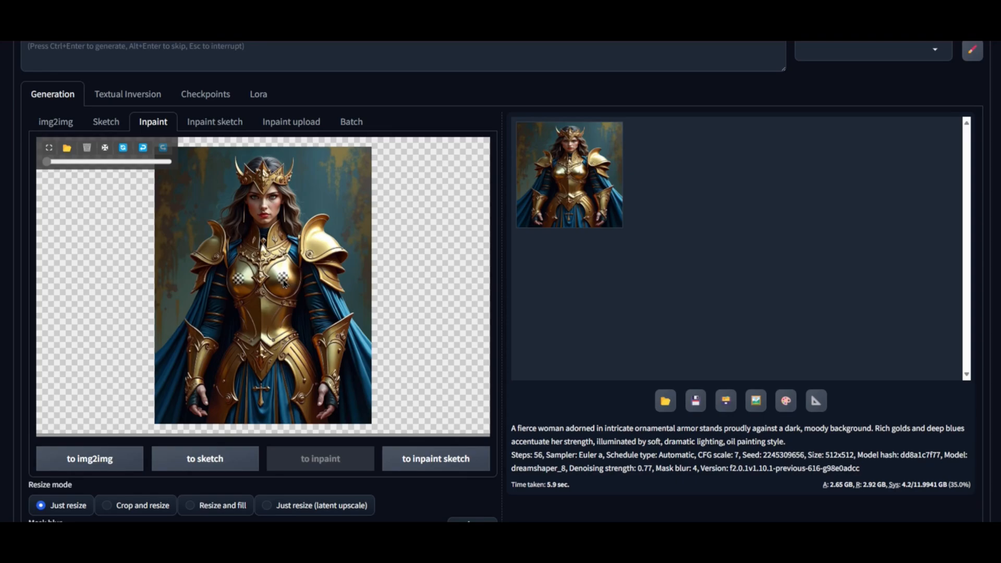
pyautogui.scroll(-5, 484, 306)
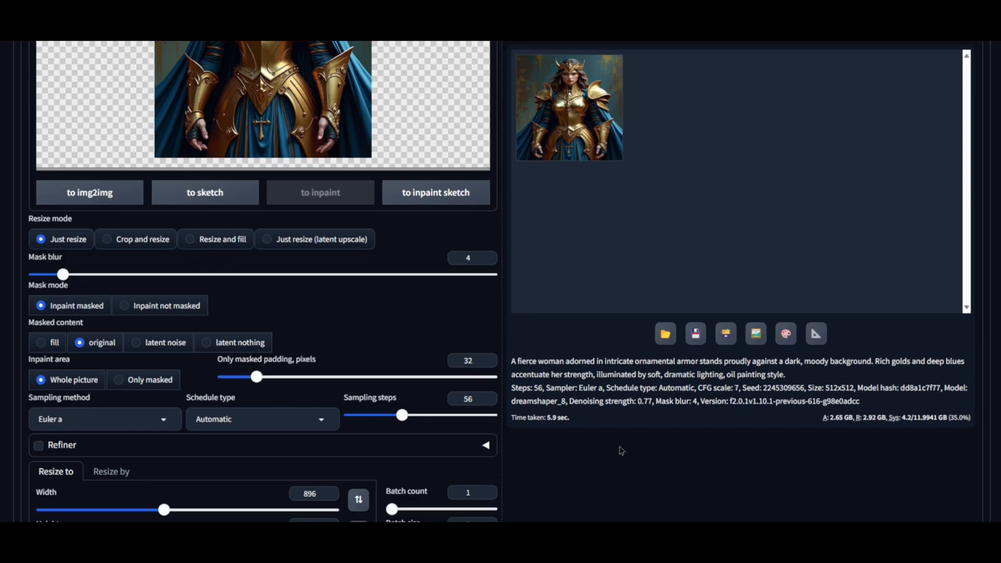
pyautogui.scroll(-4, 640, 449)
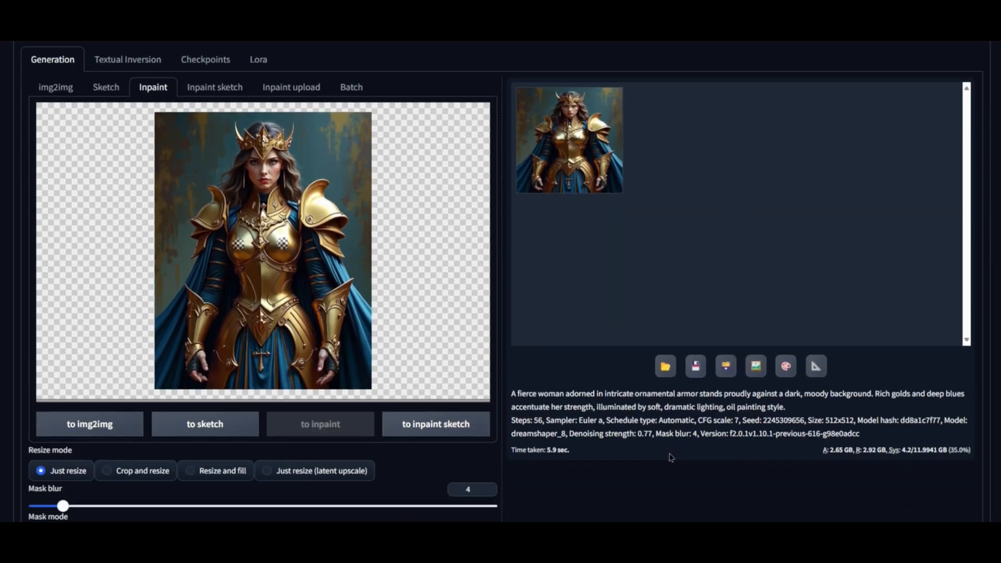
# Step: Generate the inpainted version of the masked breastplate with the "bronze armor" prompt and check the result at full size
pyautogui.scroll(-3, 295, 469)
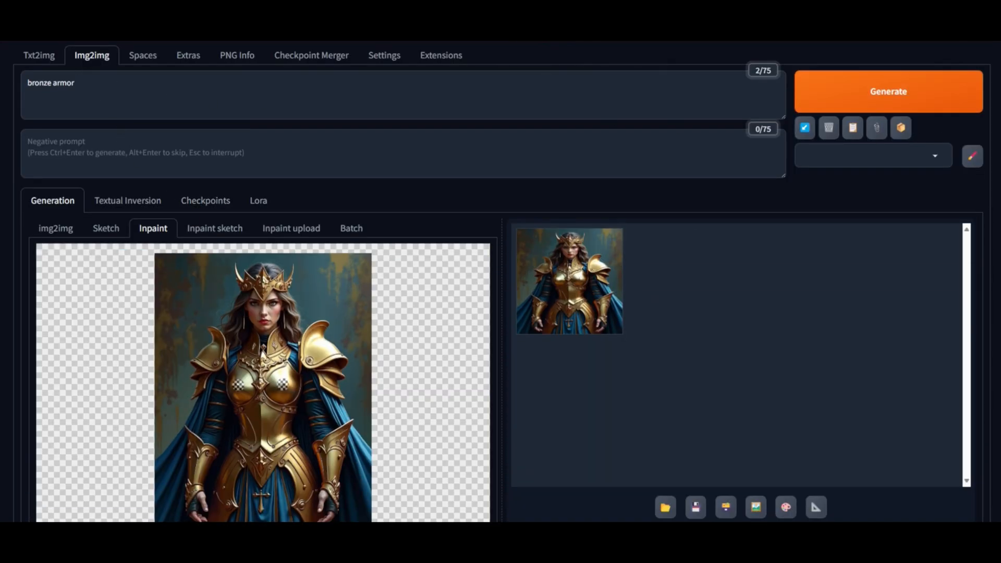
pyautogui.click(887, 98)
pyautogui.scroll(1, 247, 302)
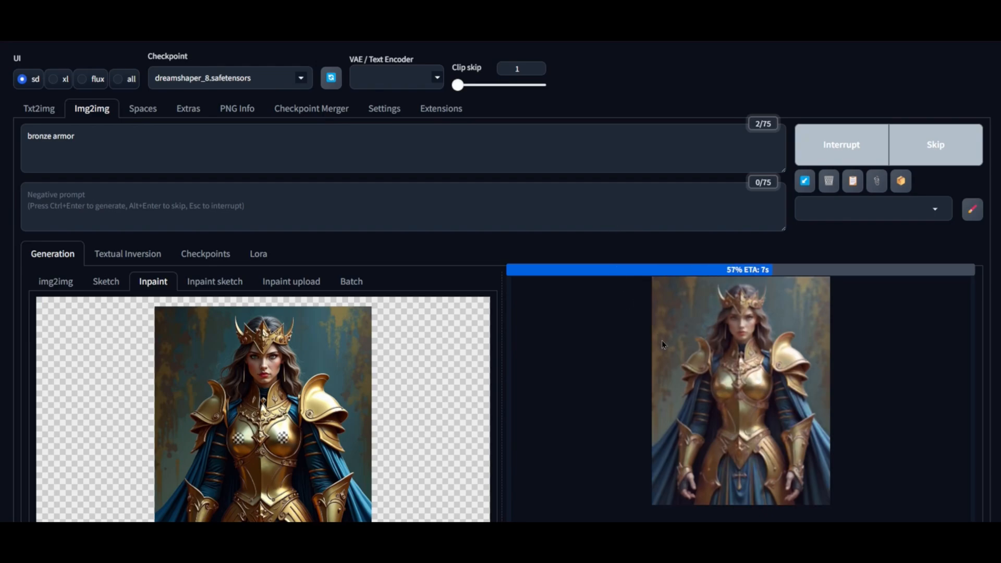
pyautogui.click(745, 395)
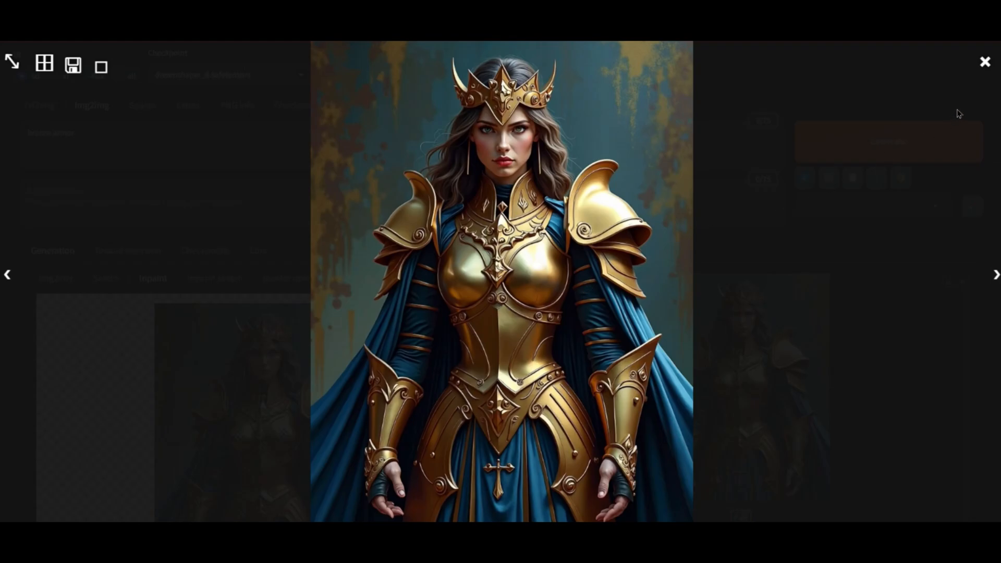
pyautogui.click(986, 62)
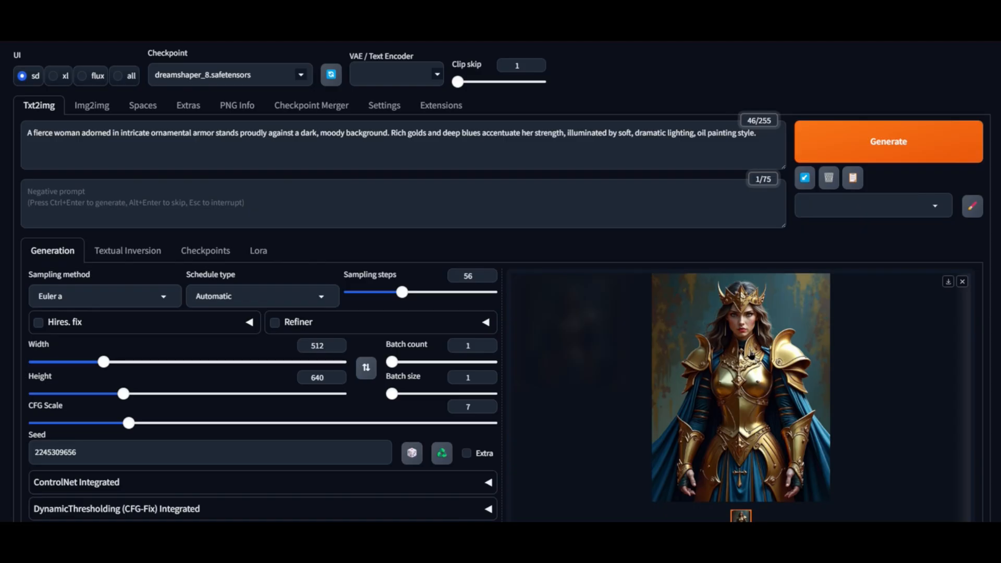
# Step: Compare the original golden armor image in txt2img and inspect the gothic female knight image at full size
pyautogui.click(750, 356)
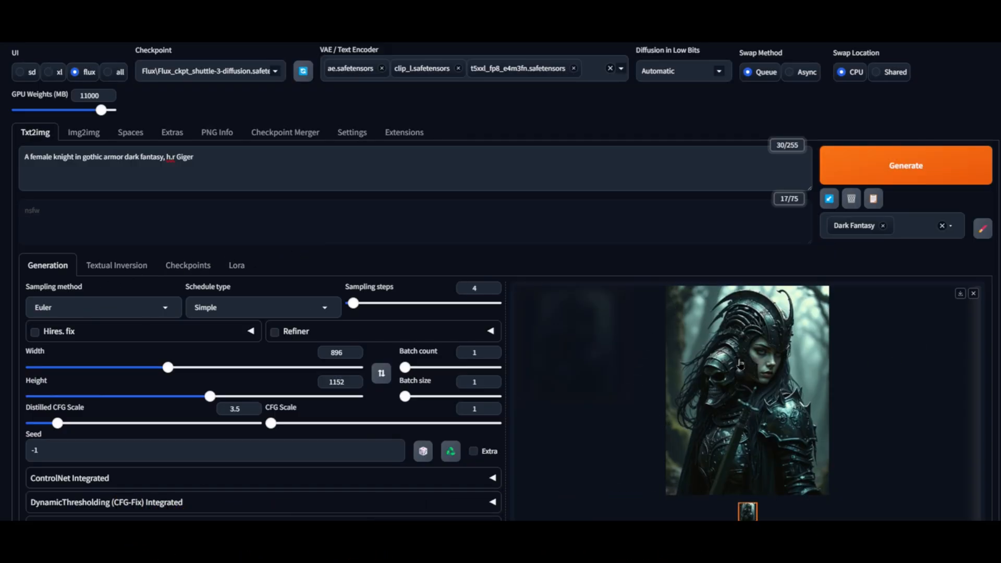
pyautogui.click(771, 333)
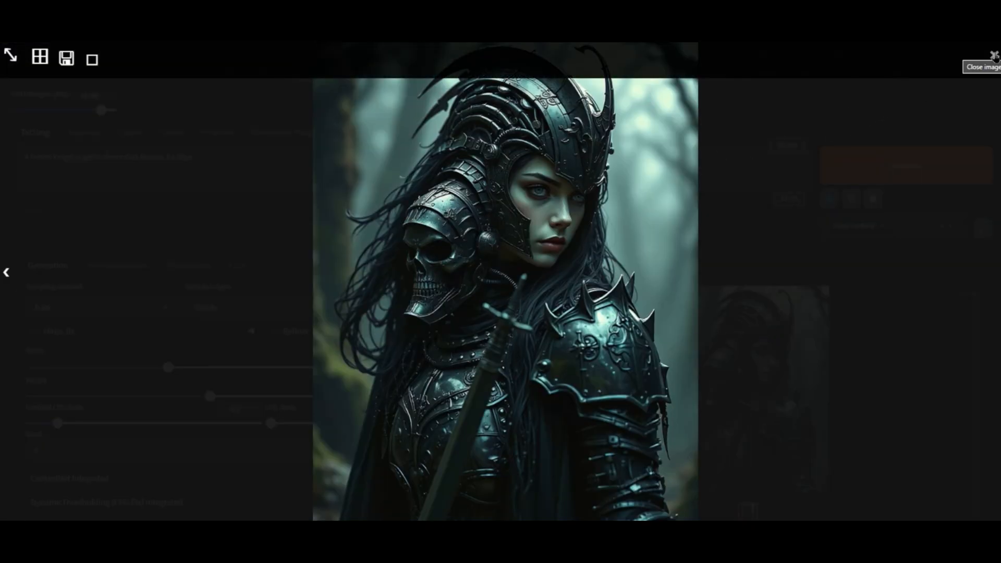
pyautogui.click(994, 57)
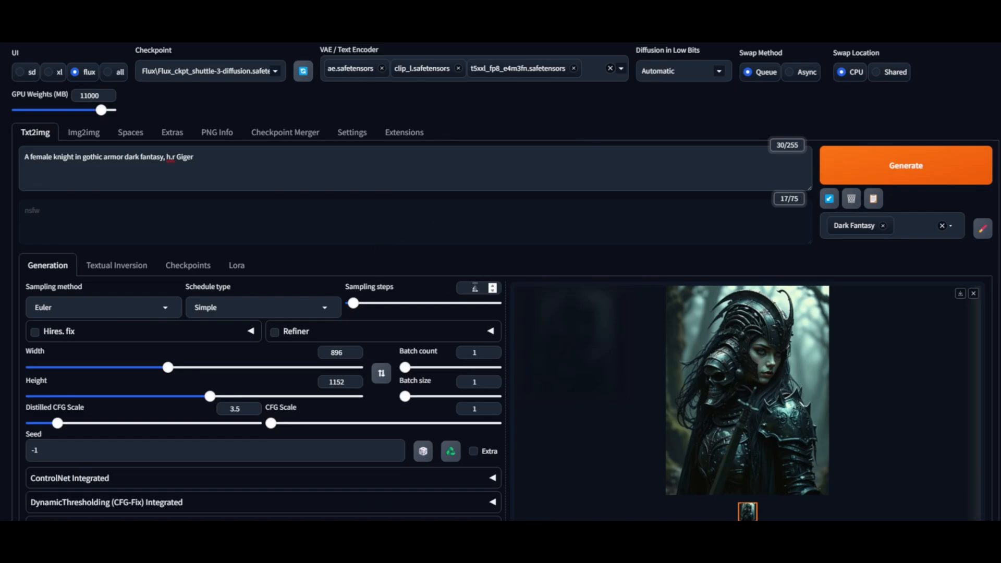
# Step: Set the sampling steps to 8, generate the gothic female knight again and inspect the new image at full size
pyautogui.press('BackSpace')
pyautogui.write('8')
pyautogui.hotkey('ctrl', 'Return')
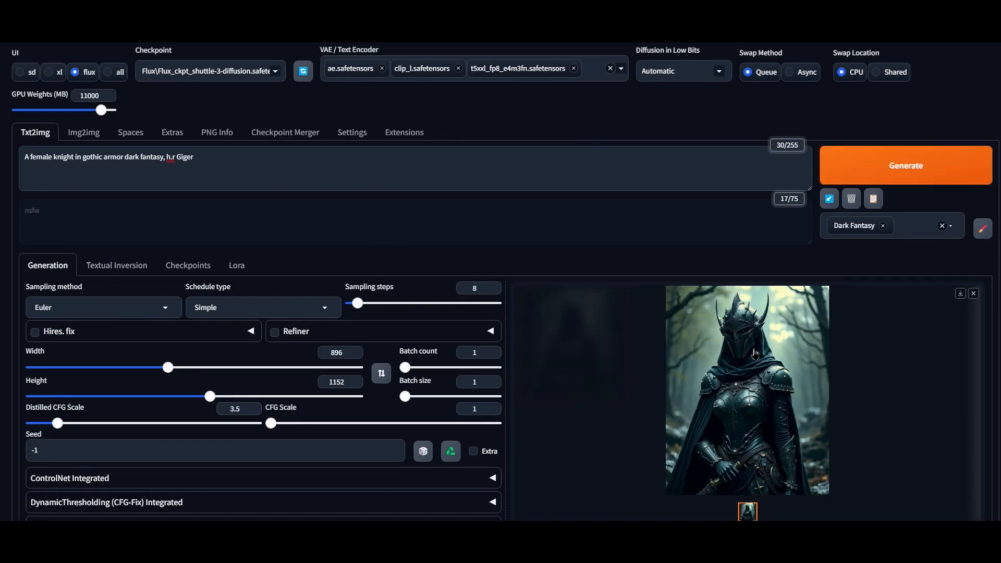
pyautogui.click(755, 354)
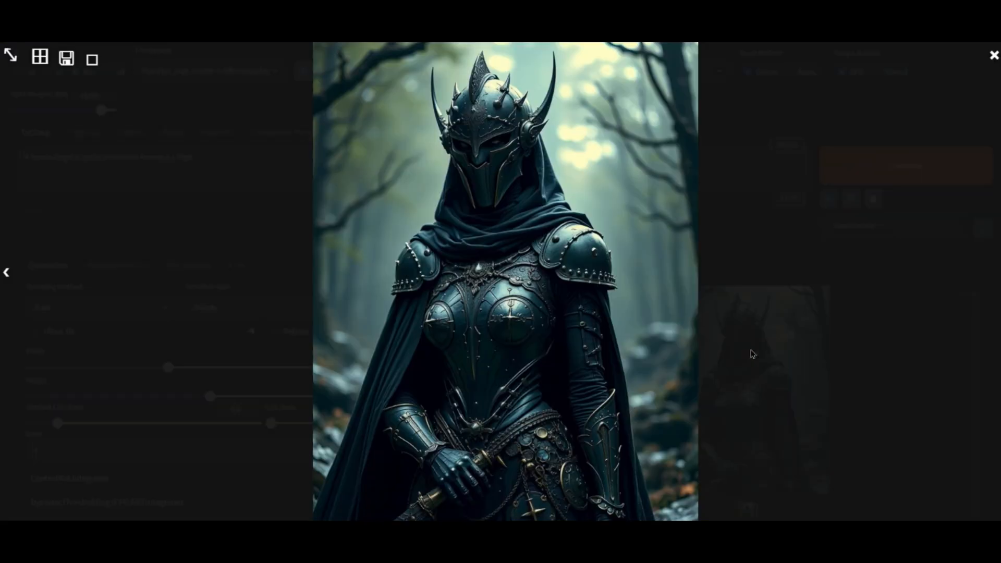
pyautogui.moveTo(0, 44); pyautogui.dragTo(0, 130)
pyautogui.click(785, 269)
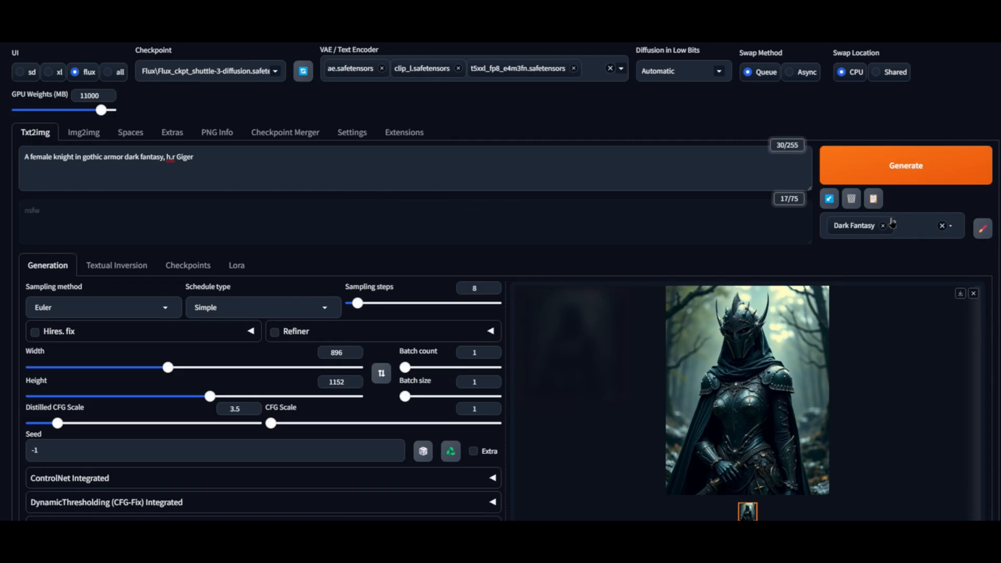
pyautogui.click(731, 332)
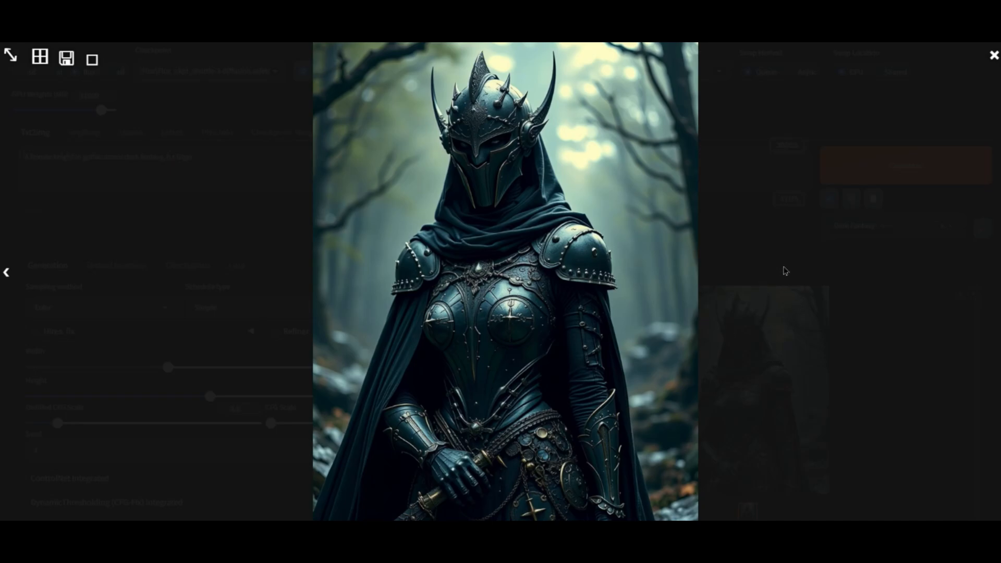
pyautogui.click(177, 260)
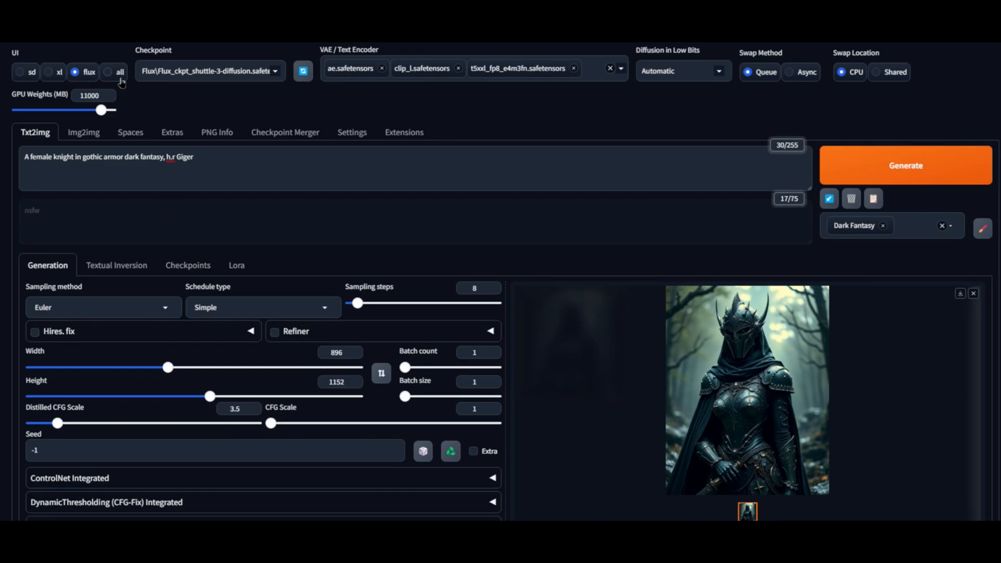
# Step: Review the available upscalers for a single image in Extras and the image input area of img2img
pyautogui.click(173, 134)
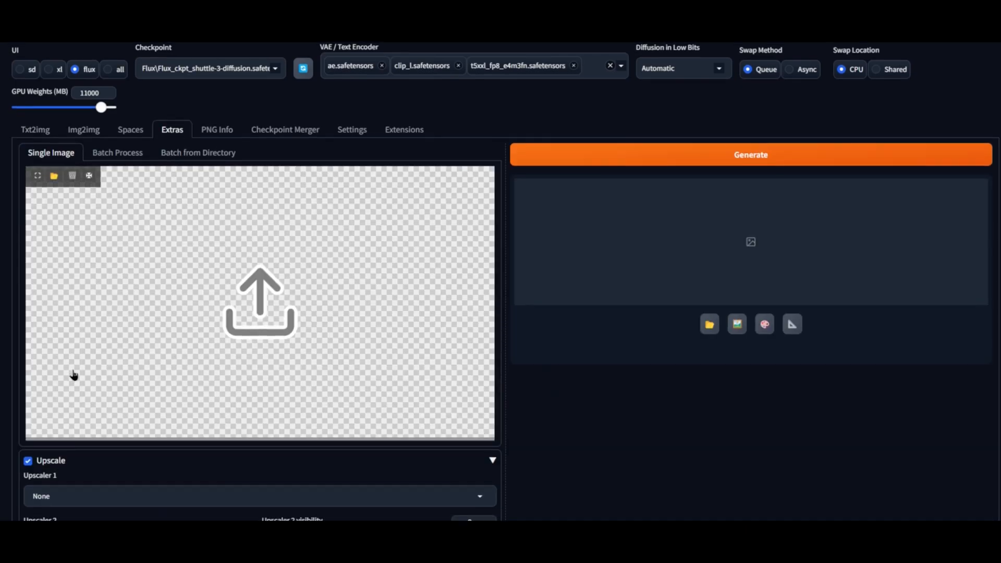
pyautogui.scroll(-3, 73, 376)
pyautogui.click(74, 337)
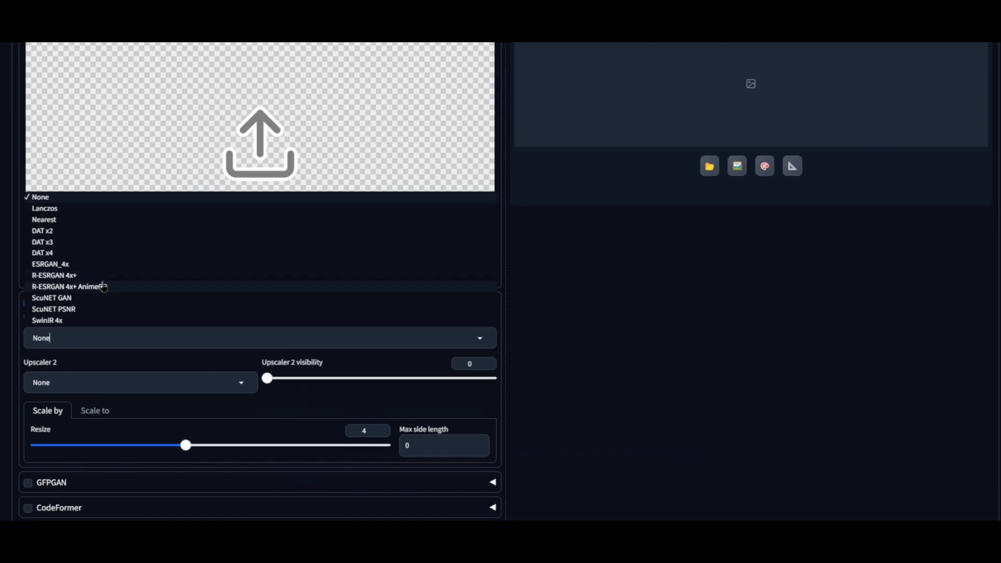
pyautogui.click(590, 295)
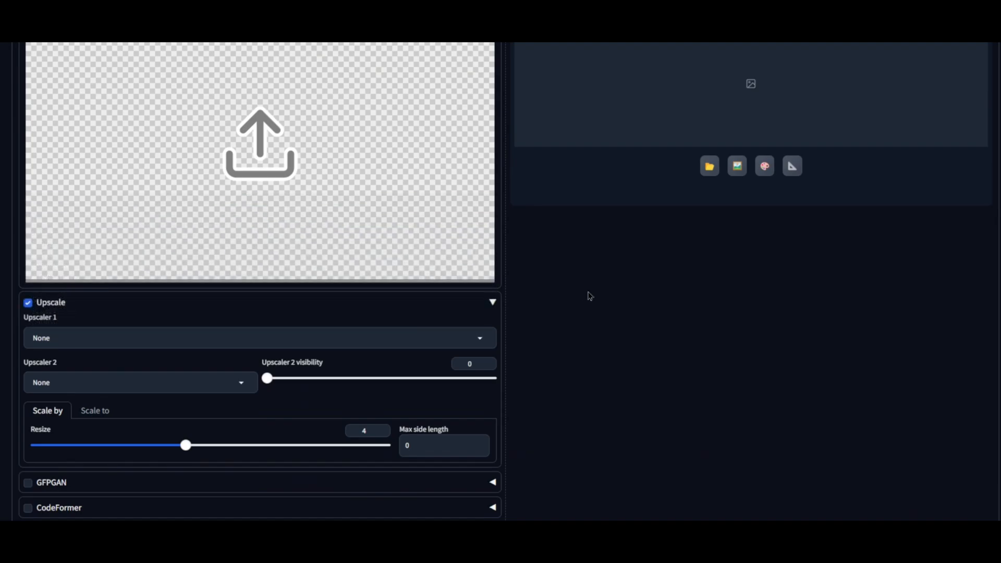
pyautogui.scroll(3, 452, 324)
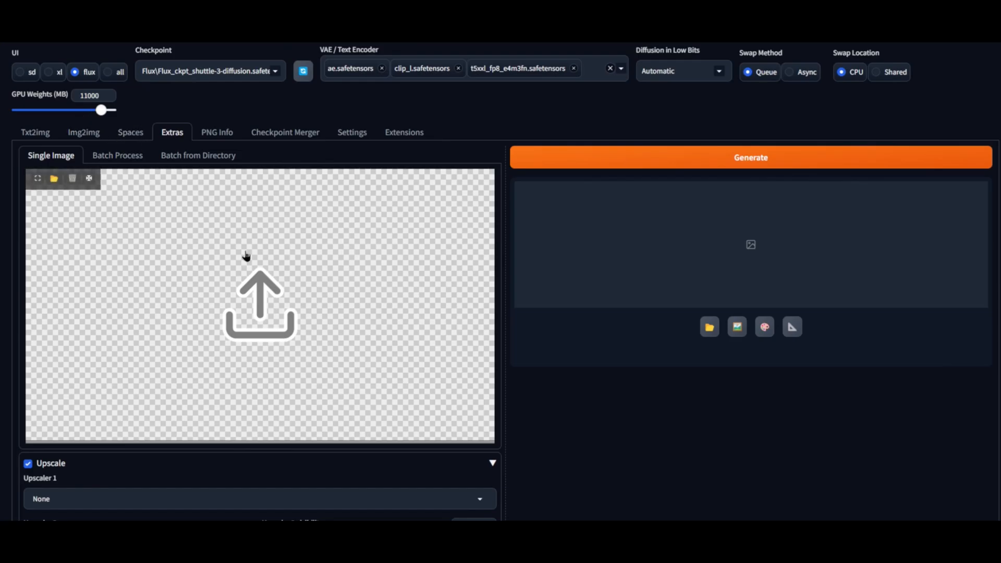
pyautogui.click(90, 137)
pyautogui.scroll(-2, 170, 353)
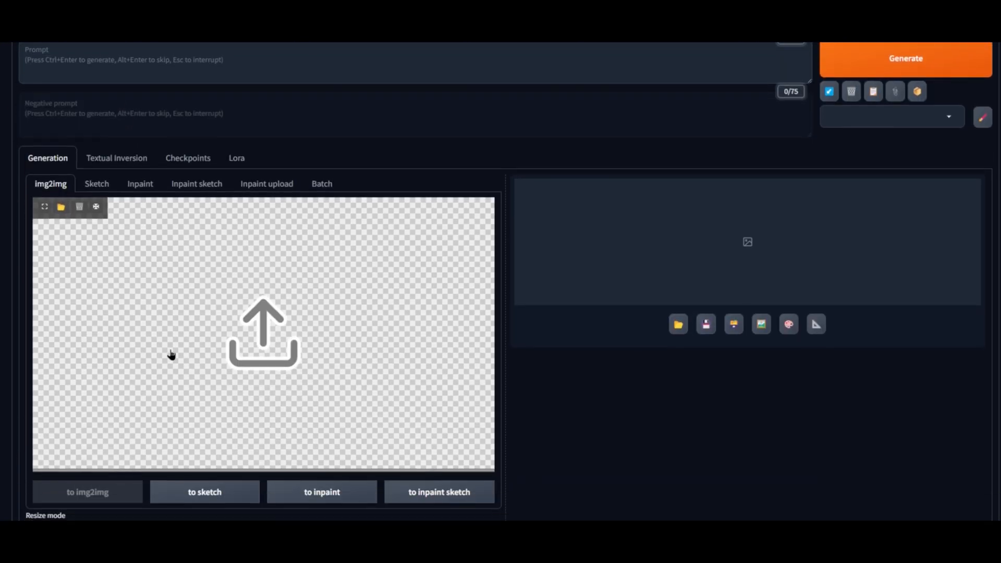
pyautogui.scroll(1, 170, 353)
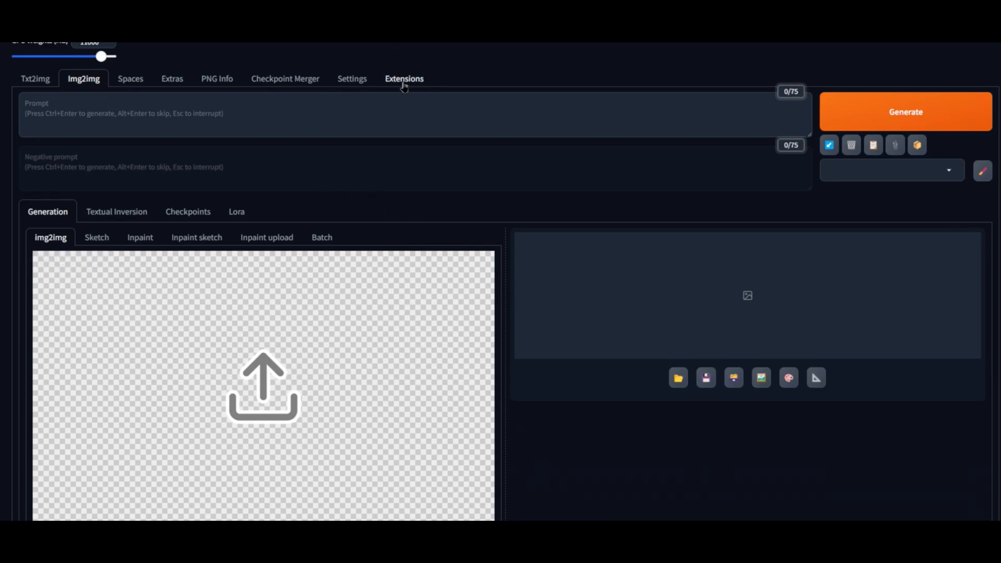
# Step: Return to txt2img, look over the textual inversion, checkpoint and Flux LoRA libraries, and go back to the generation settings
pyautogui.click(33, 79)
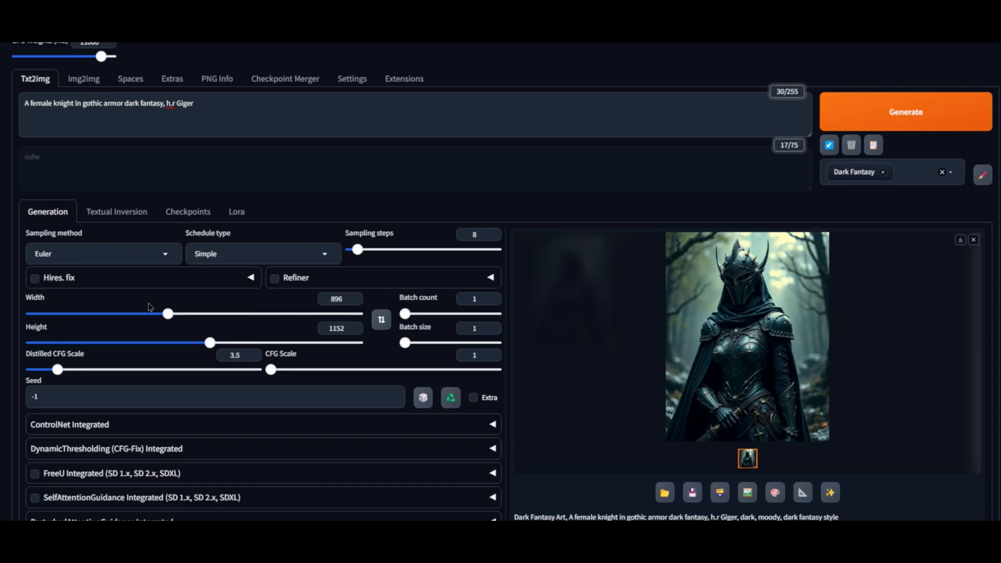
pyautogui.scroll(1, 149, 307)
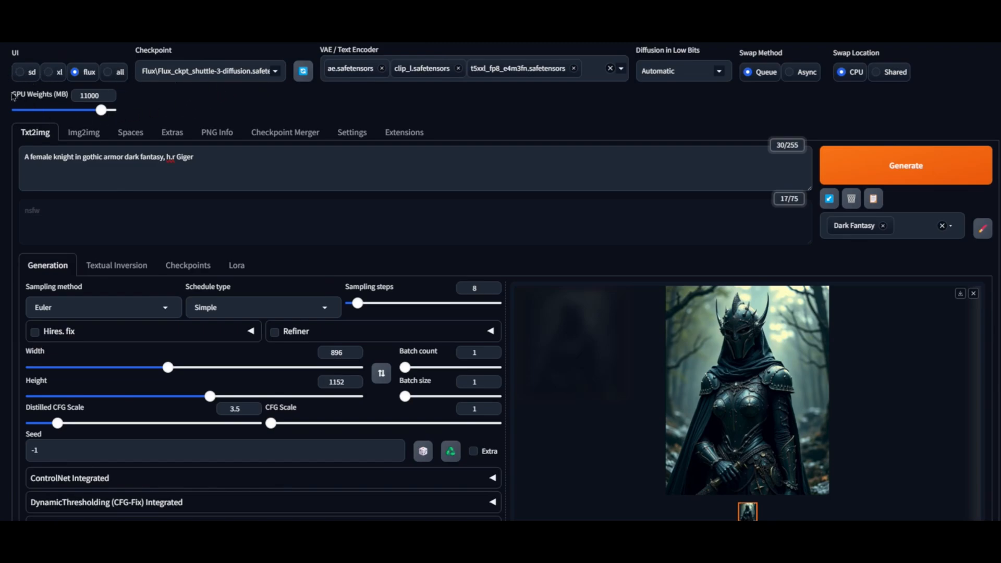
pyautogui.click(137, 271)
pyautogui.click(210, 273)
pyautogui.click(236, 265)
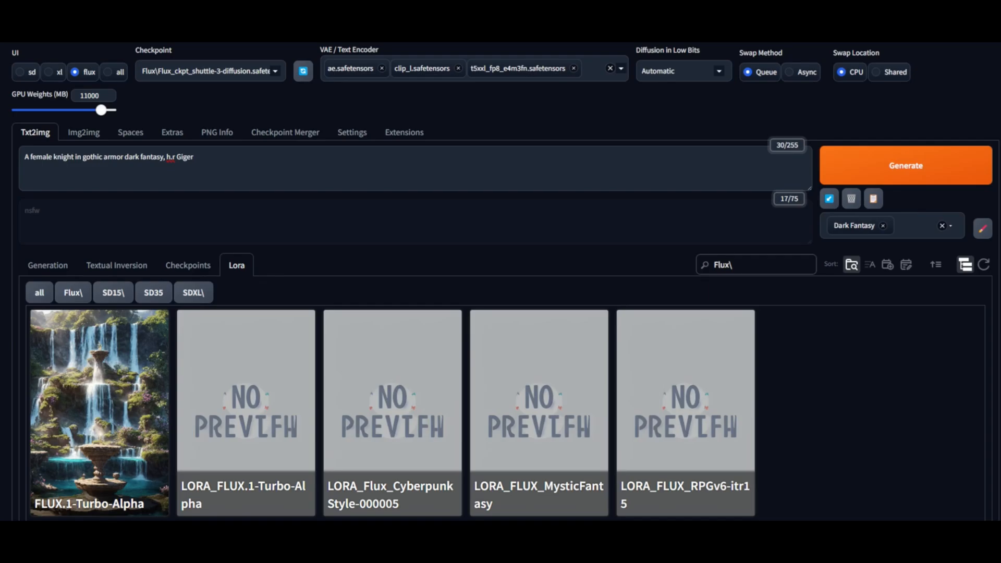
pyautogui.click(73, 265)
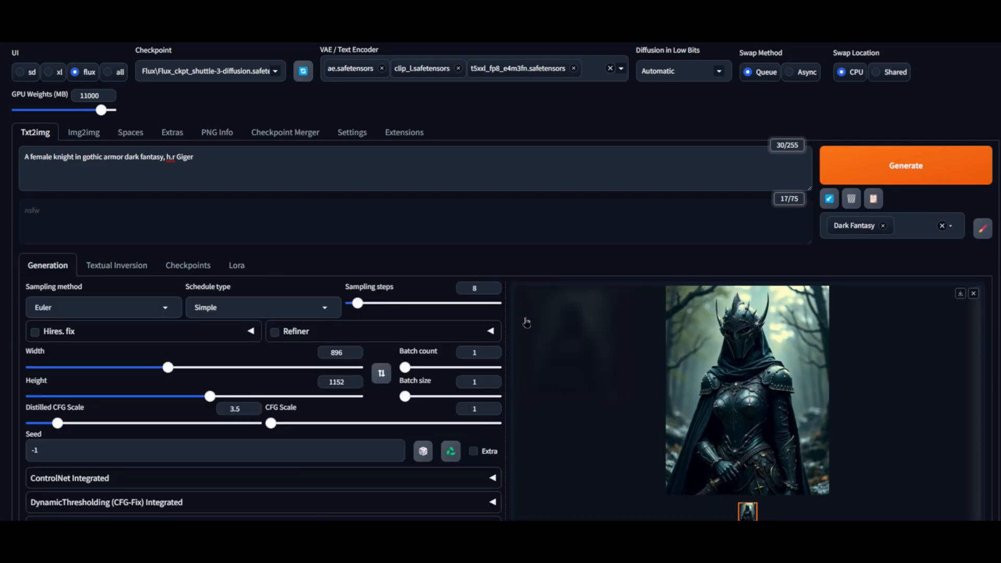